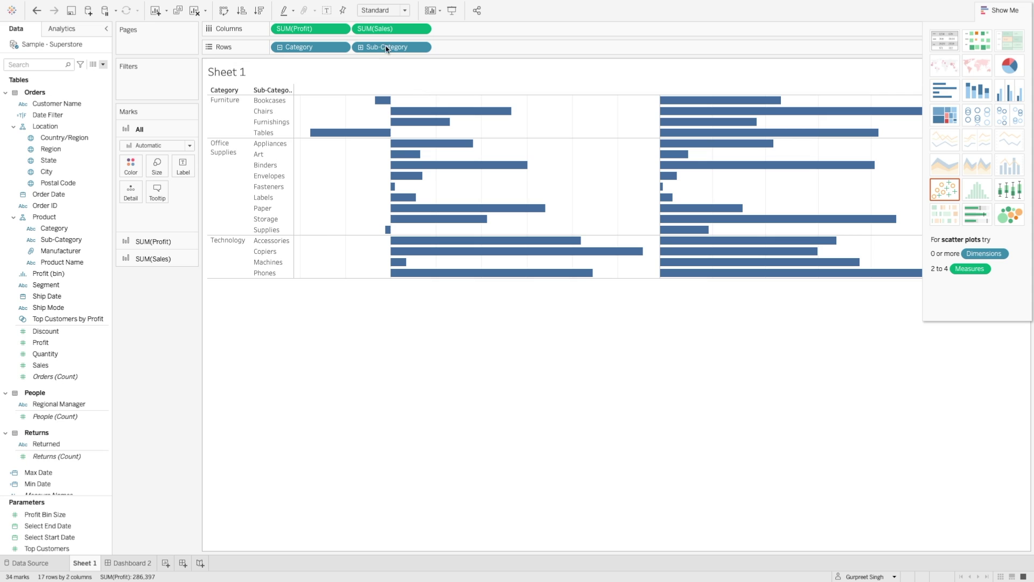
- Remove SUM(Profit) from the columns, leaving only SUM(Sales), and sort the sub-categories by sales in descending order
{"action": "left_click_drag", "start_coordinate": [320, 30], "coordinate": [329, 372]}
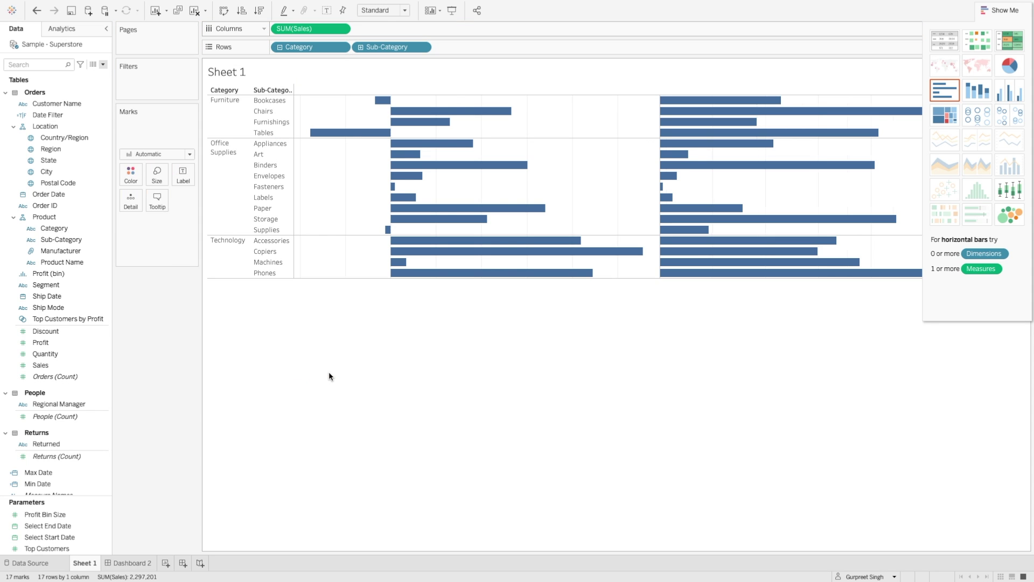
{"action": "left_click", "coordinate": [1005, 11]}
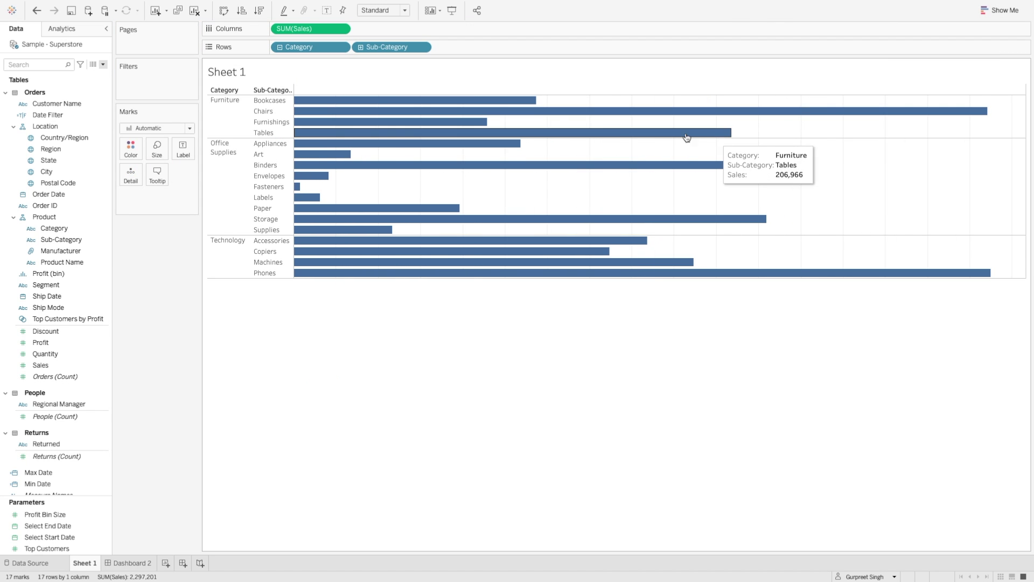
{"action": "left_click", "coordinate": [260, 11]}
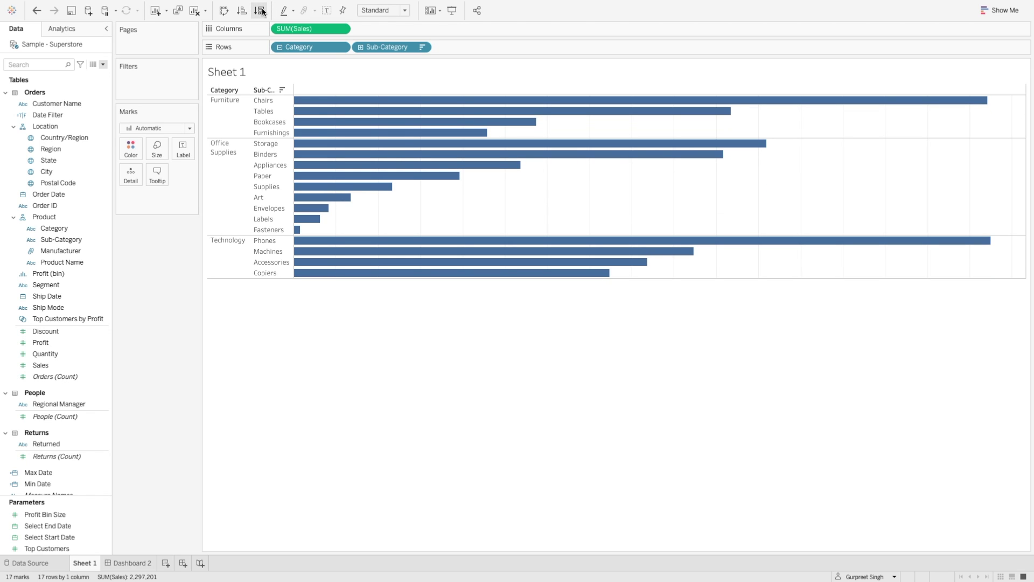
- Show mark labels on the sales bars
{"action": "left_click", "coordinate": [183, 149]}
{"action": "left_click", "coordinate": [209, 174]}
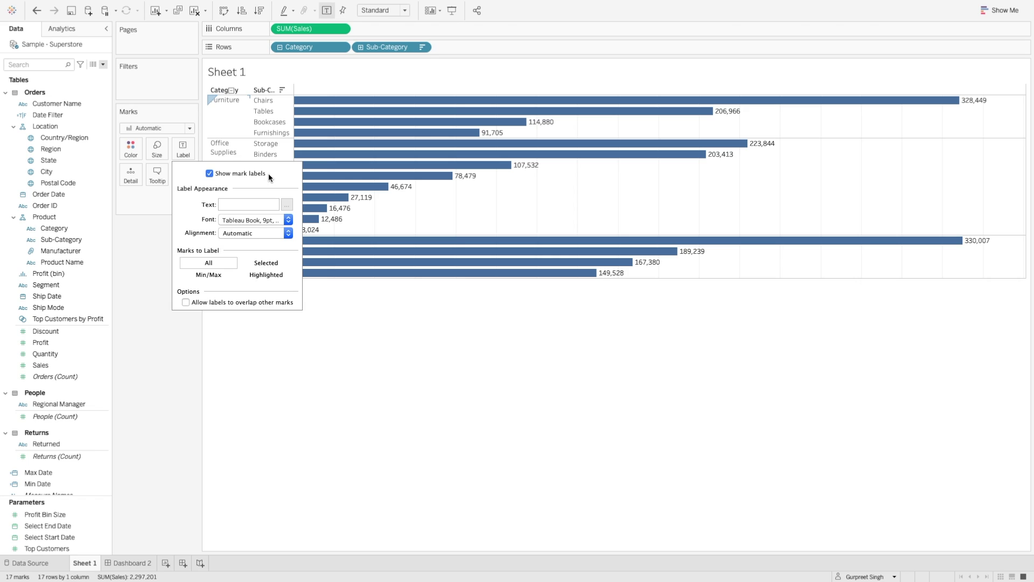
{"action": "left_click", "coordinate": [127, 296]}
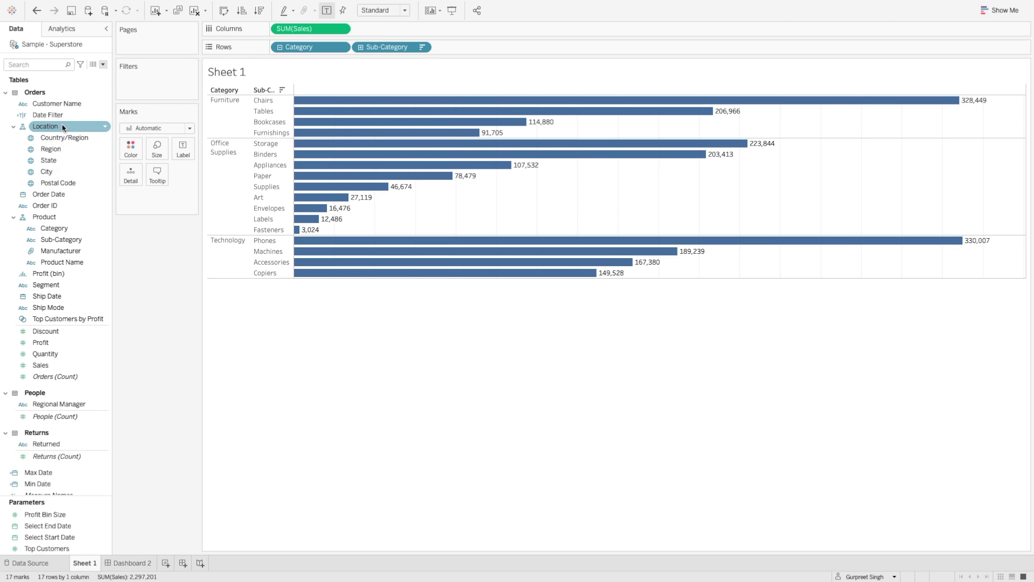
- Add Order Date as a filter based on relative dates and uncover the chart behind the filter dialog
{"action": "left_click_drag", "start_coordinate": [45, 199], "coordinate": [135, 96]}
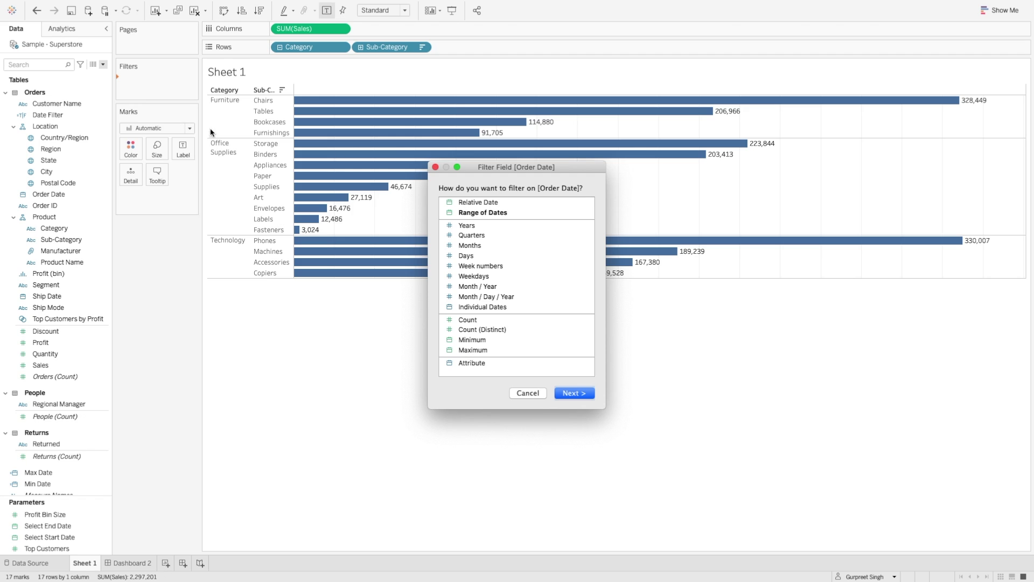
{"action": "left_click_drag", "start_coordinate": [541, 169], "coordinate": [412, 172]}
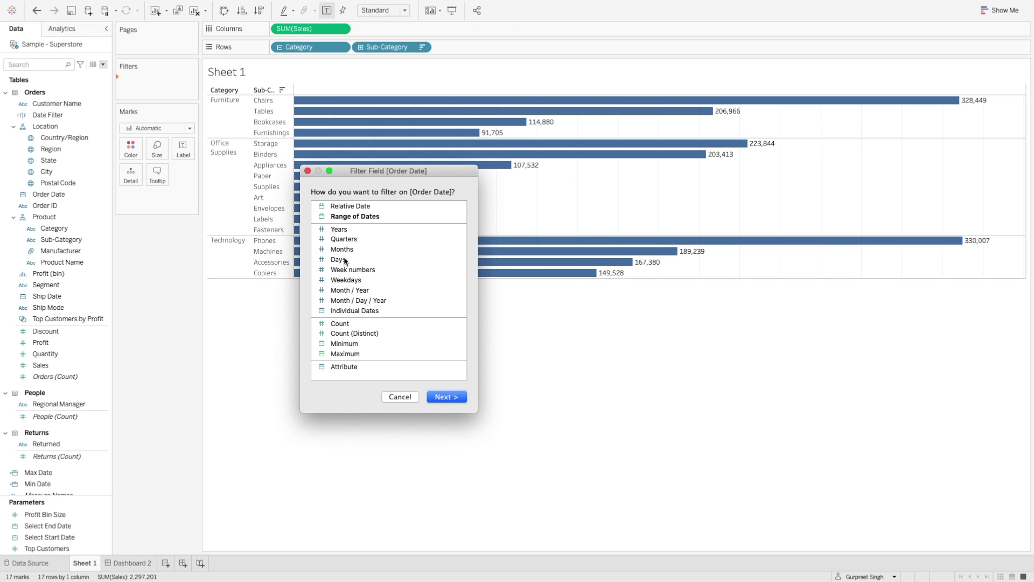
{"action": "left_click", "coordinate": [350, 208]}
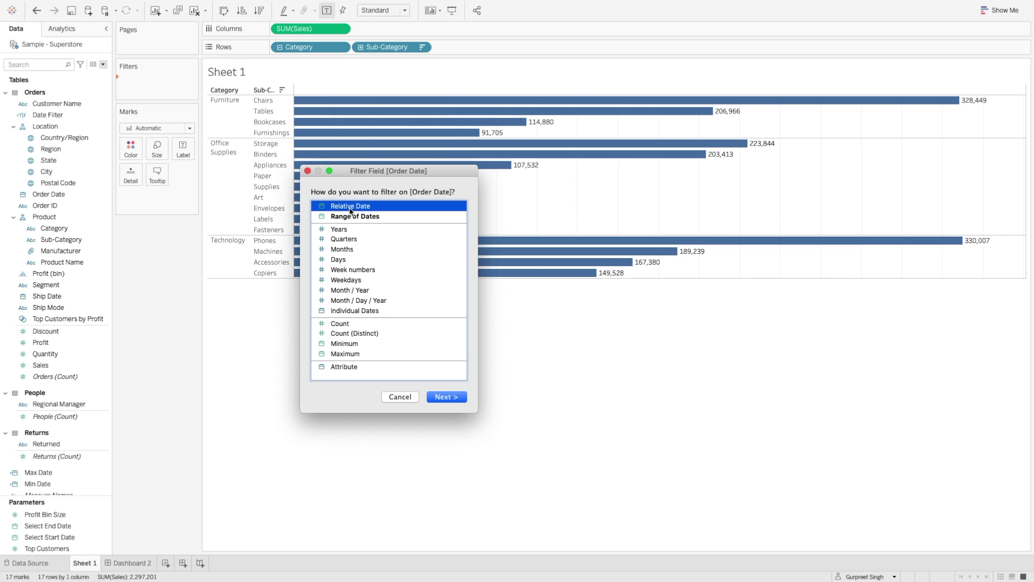
{"action": "left_click", "coordinate": [451, 397]}
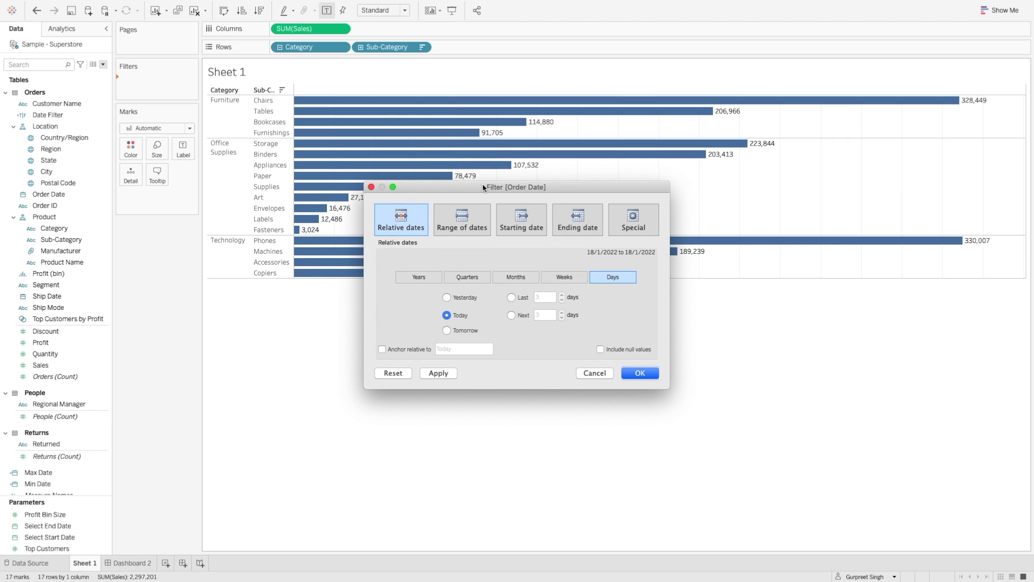
{"action": "left_click_drag", "start_coordinate": [483, 188], "coordinate": [393, 293]}
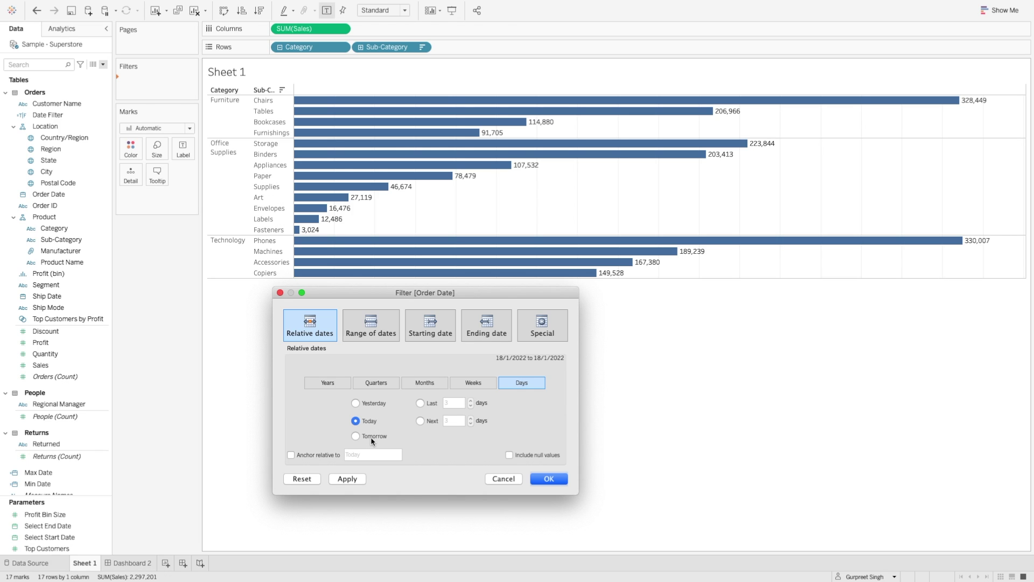
- Set the Order Date relative range to the last 10 weeks
{"action": "left_click", "coordinate": [471, 385]}
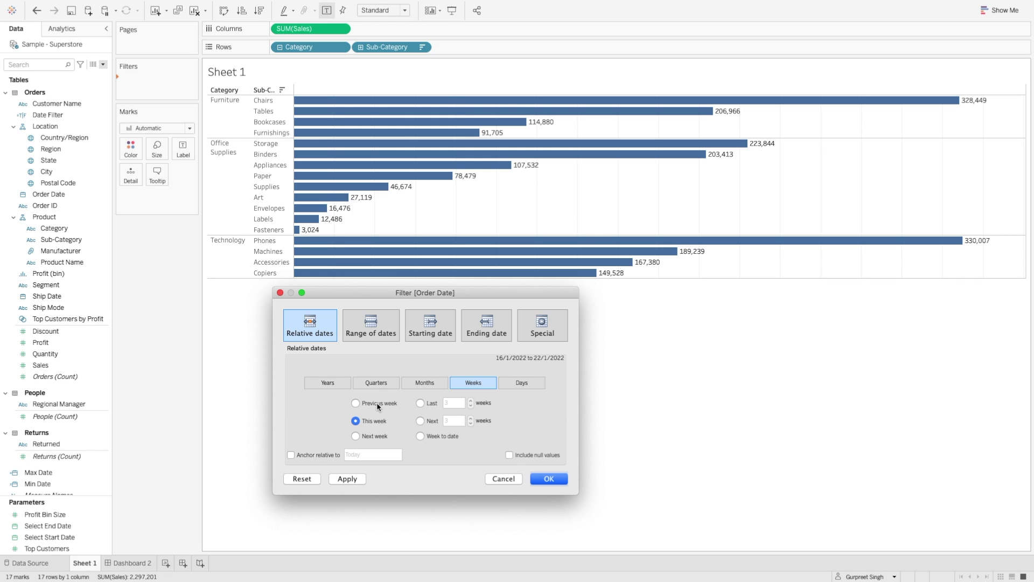
{"action": "left_click", "coordinate": [420, 403]}
{"action": "left_click", "coordinate": [471, 401]}
{"action": "type", "text": "10"}
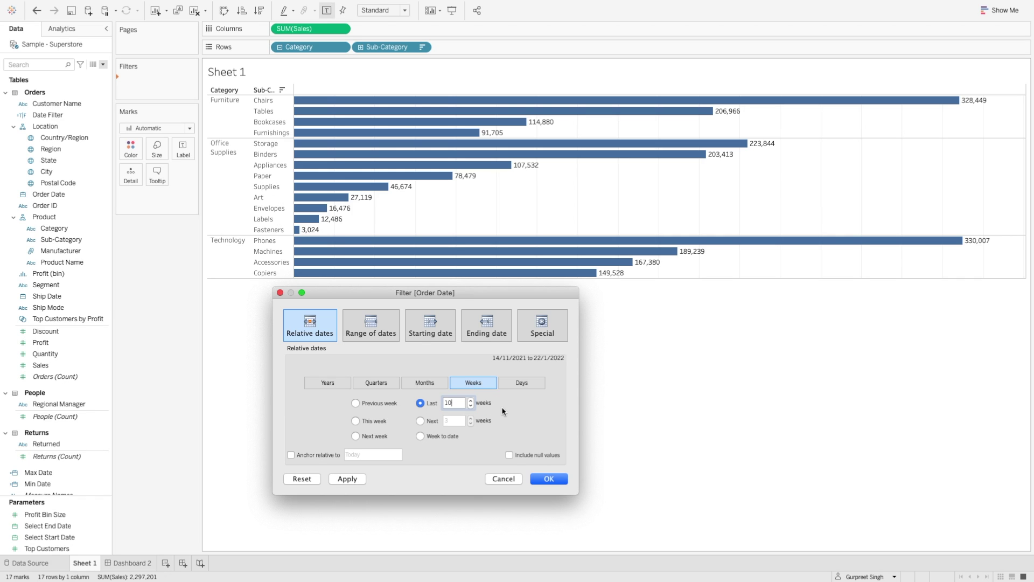
- Try the last-10 range with months, quarters, years and days as the period, ending on years
{"action": "left_click", "coordinate": [425, 385]}
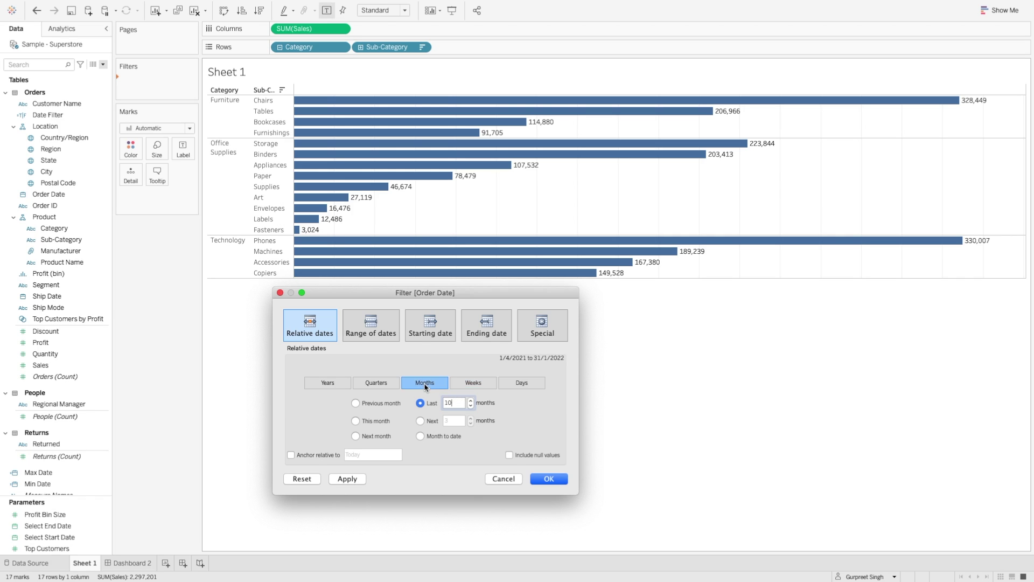
{"action": "left_click", "coordinate": [383, 387]}
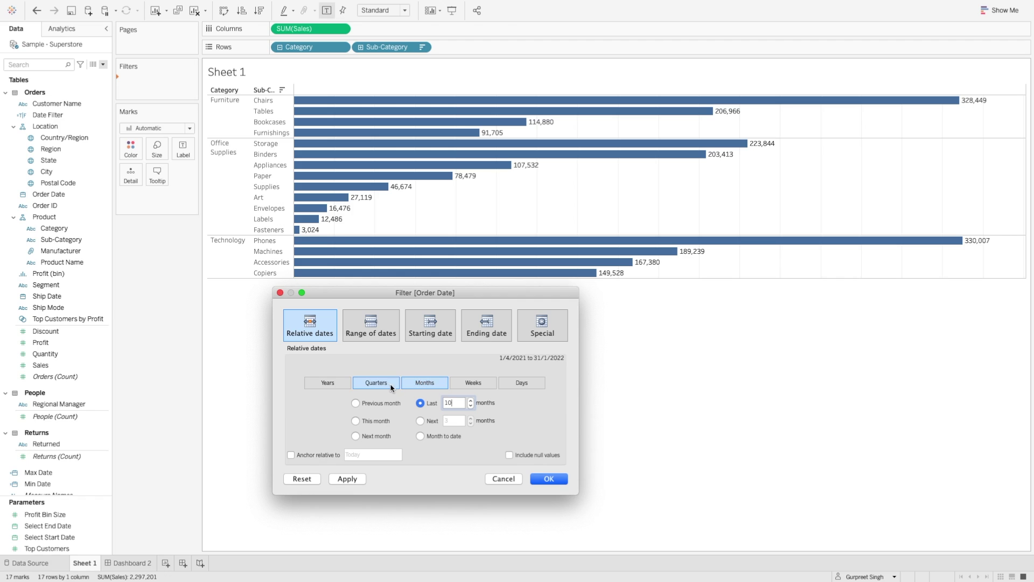
{"action": "left_click", "coordinate": [337, 386]}
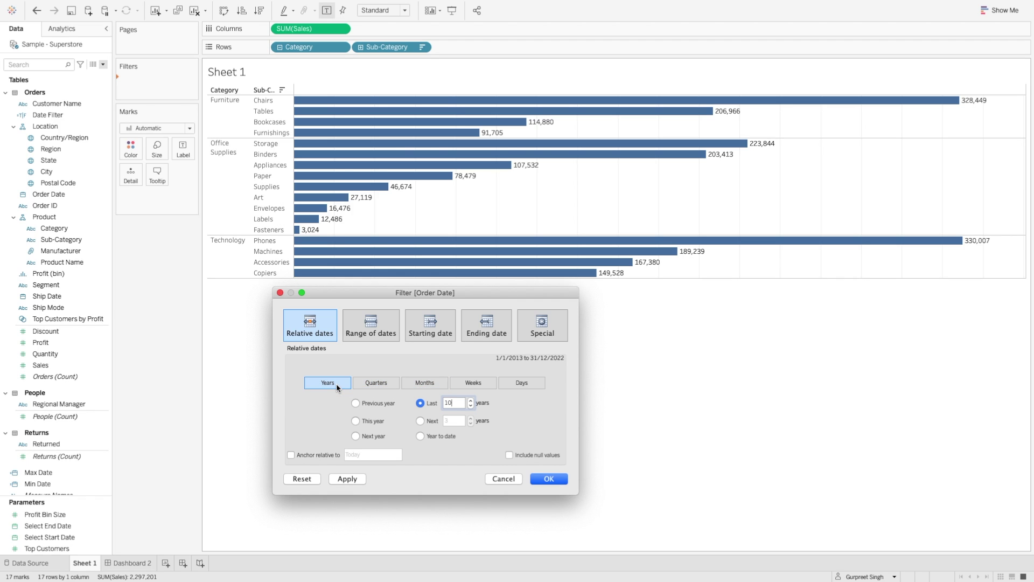
{"action": "left_click", "coordinate": [524, 384]}
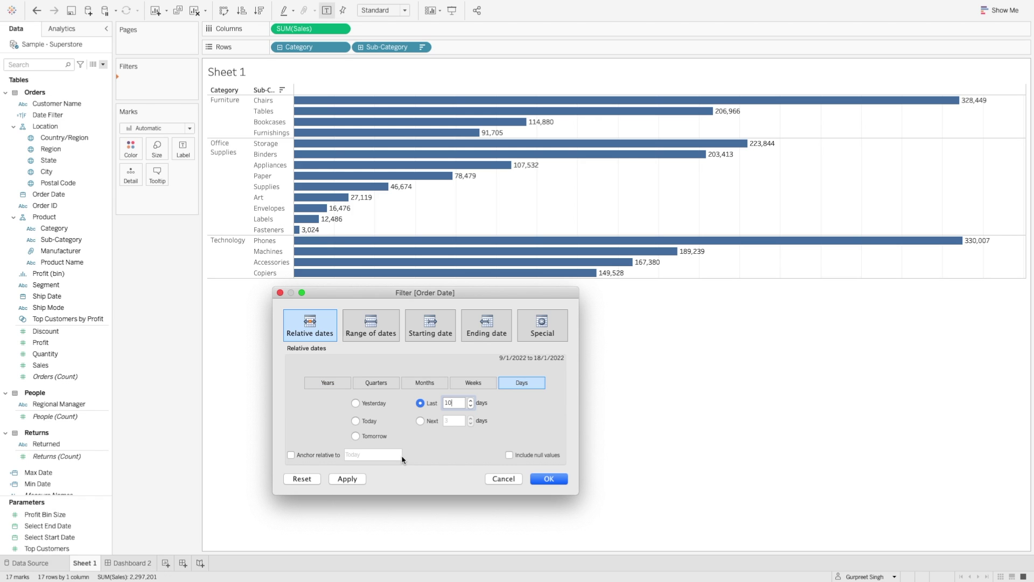
{"action": "left_click", "coordinate": [330, 383]}
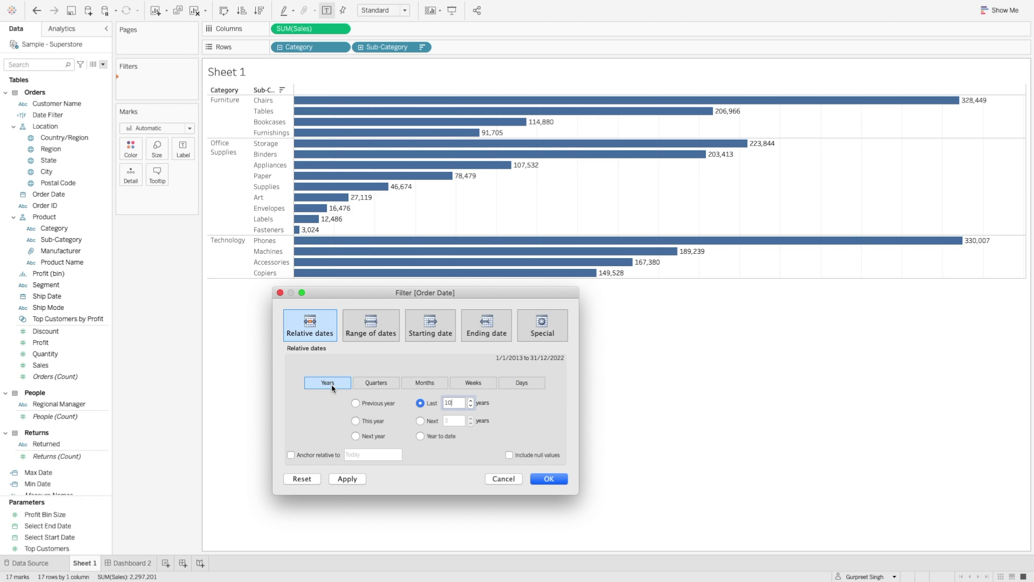
- Anchor the relative date range to 1/1/2022 and set its period to the last 10 days
{"action": "left_click", "coordinate": [291, 455]}
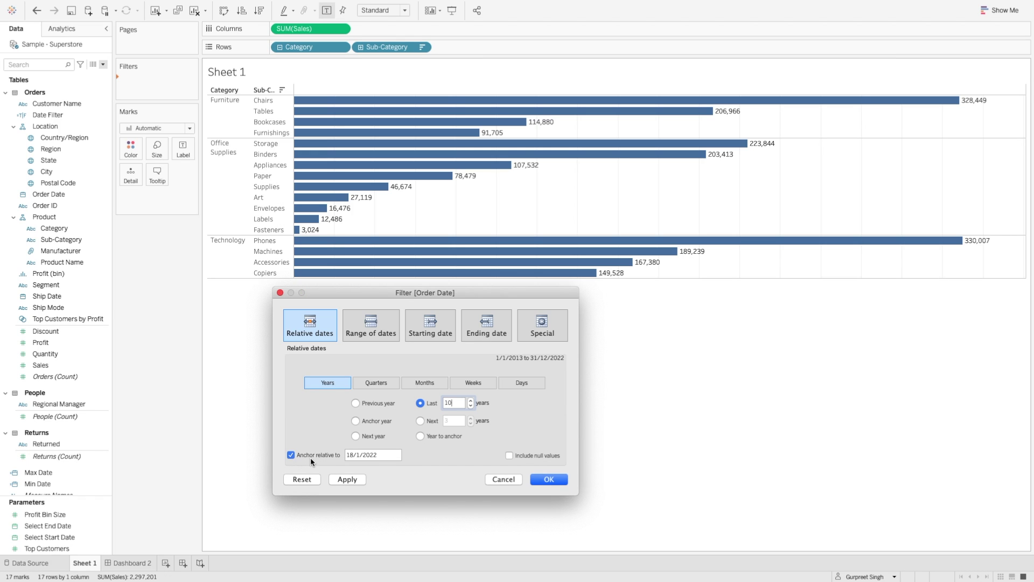
{"action": "left_click", "coordinate": [378, 454]}
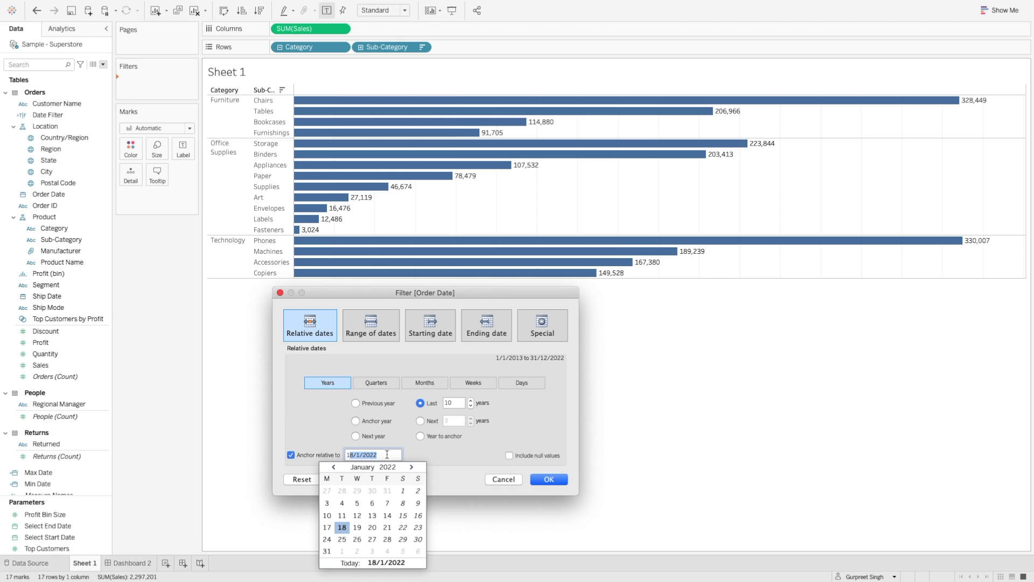
{"action": "left_click", "coordinate": [422, 456]}
{"action": "left_click_drag", "start_coordinate": [355, 455], "coordinate": [337, 455]}
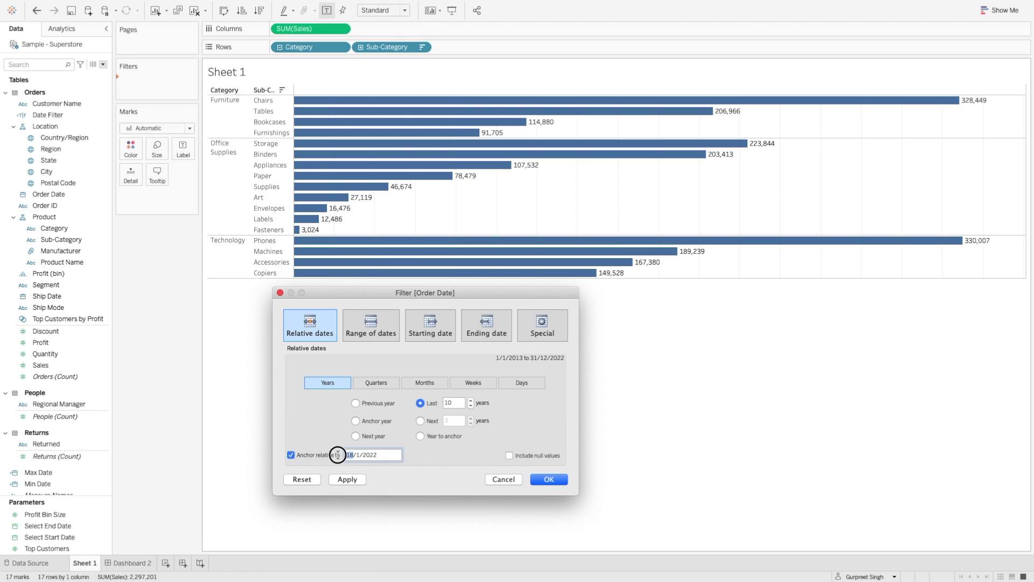
{"action": "type", "text": "01"}
{"action": "left_click", "coordinate": [520, 384]}
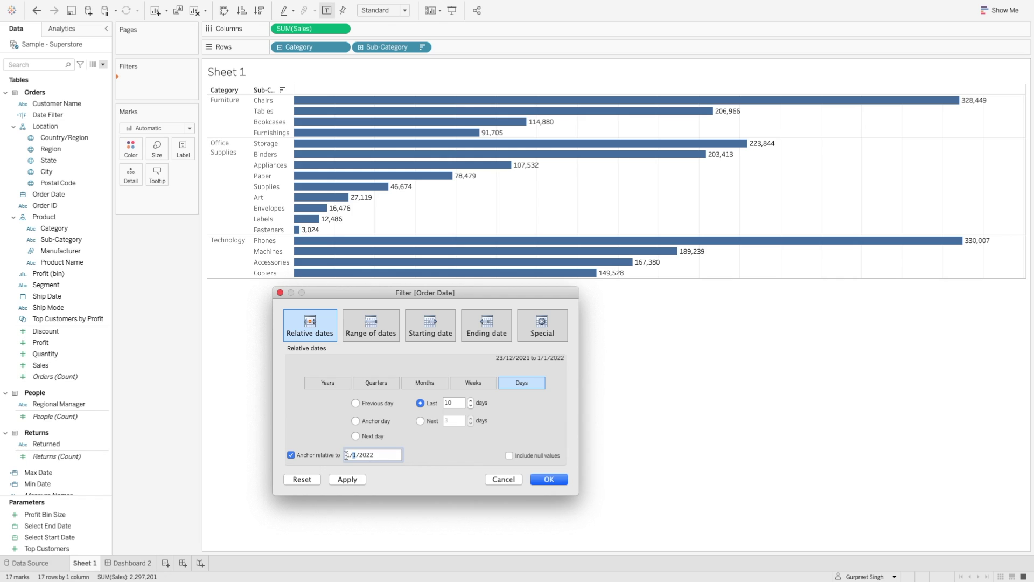
- Compare the relative date options with and without the anchor date, leaving the anchor turned off
{"action": "left_click", "coordinate": [292, 455]}
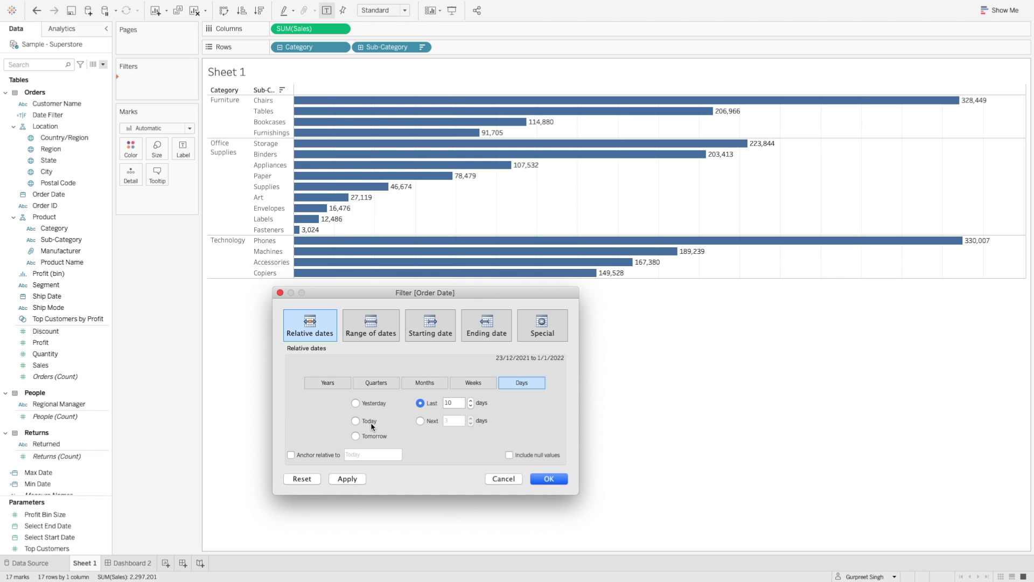
{"action": "left_click", "coordinate": [292, 454]}
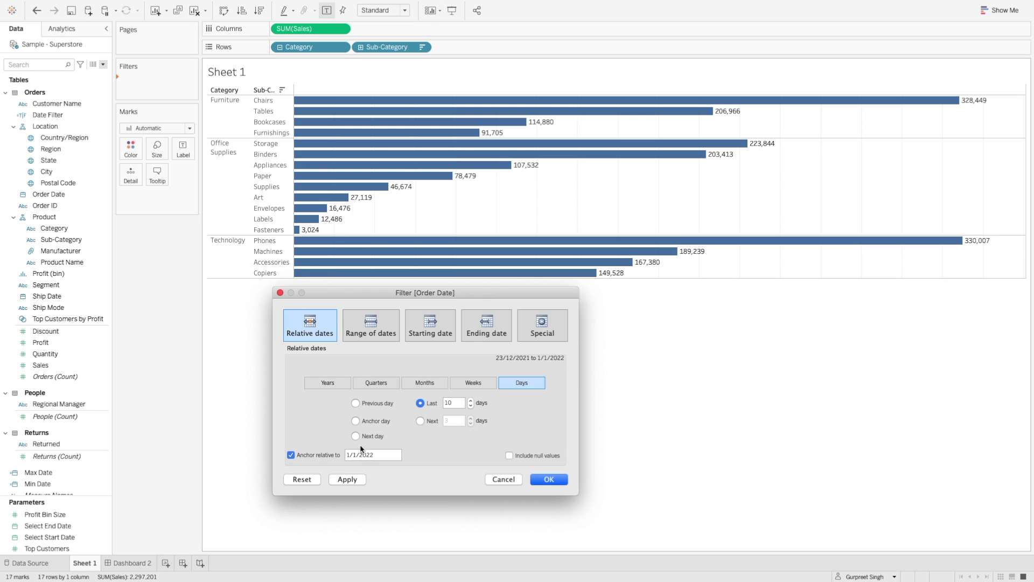
{"action": "left_click", "coordinate": [291, 455]}
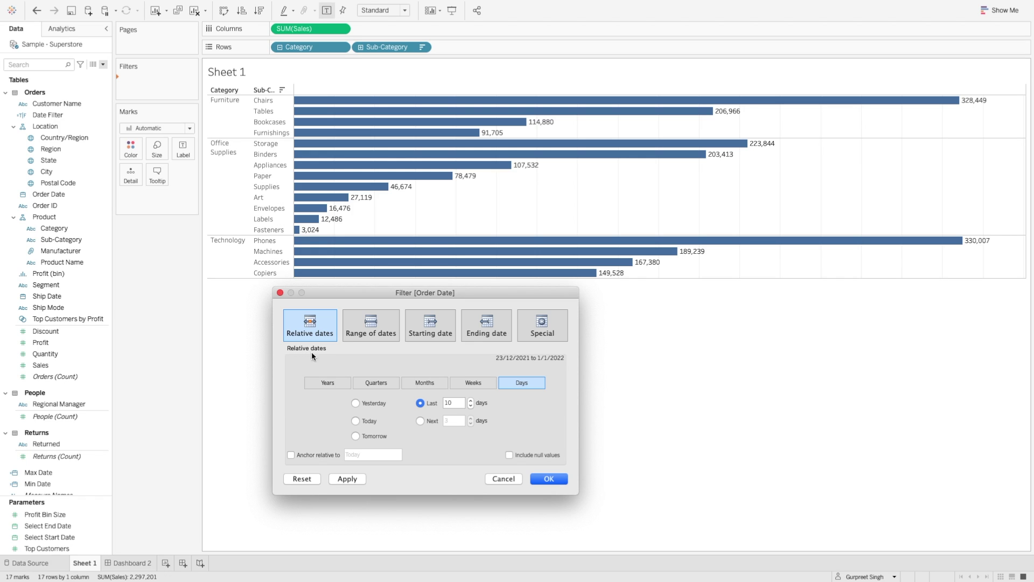
- Set the Order Date filter's period to years, choose the previous year and apply the filter
{"action": "left_click", "coordinate": [328, 384]}
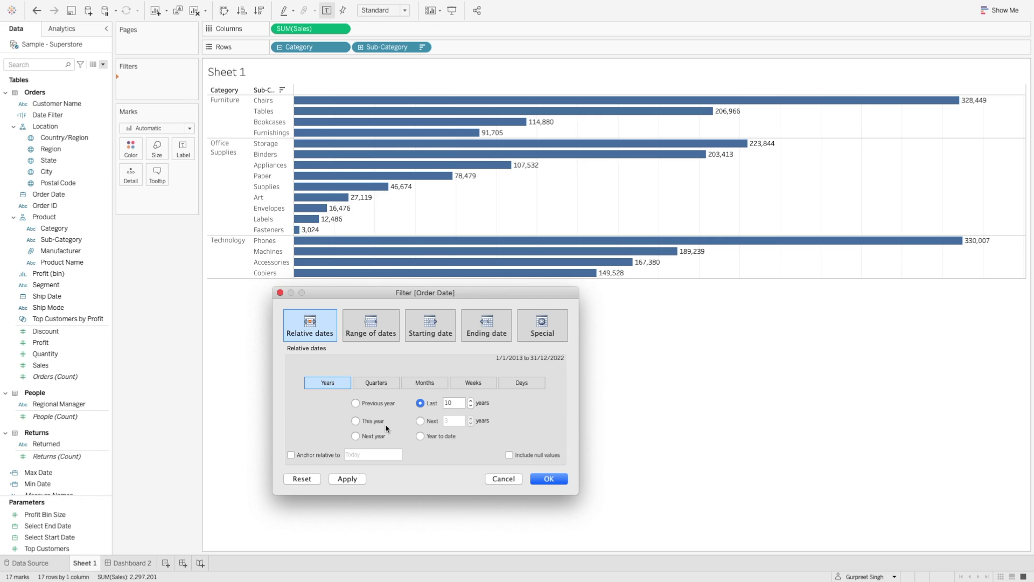
{"action": "left_click", "coordinate": [356, 404]}
{"action": "left_click", "coordinate": [547, 480]}
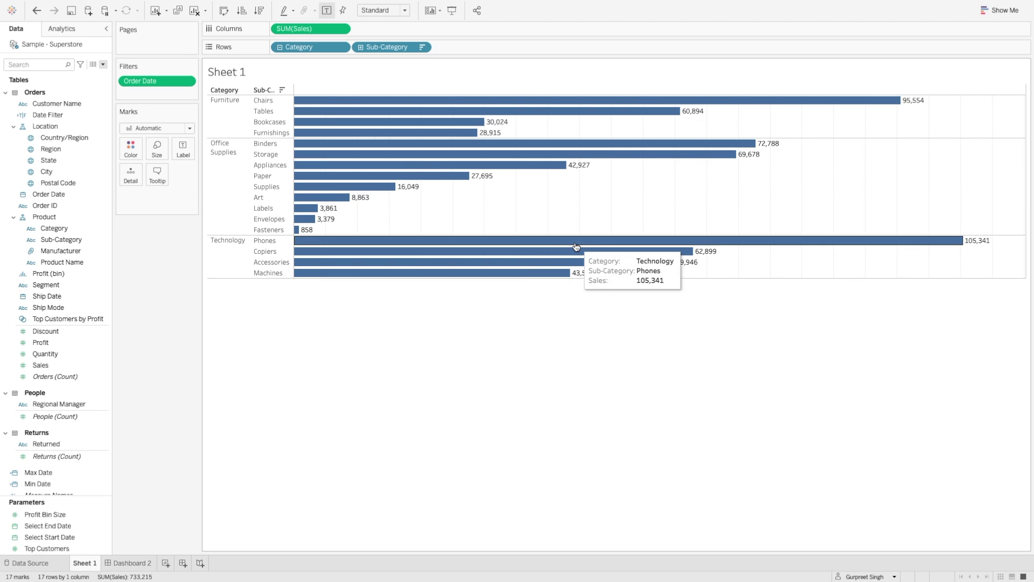
- Show the Order Date filter control on the sheet and change its type to Range of Dates
{"action": "left_click", "coordinate": [188, 82]}
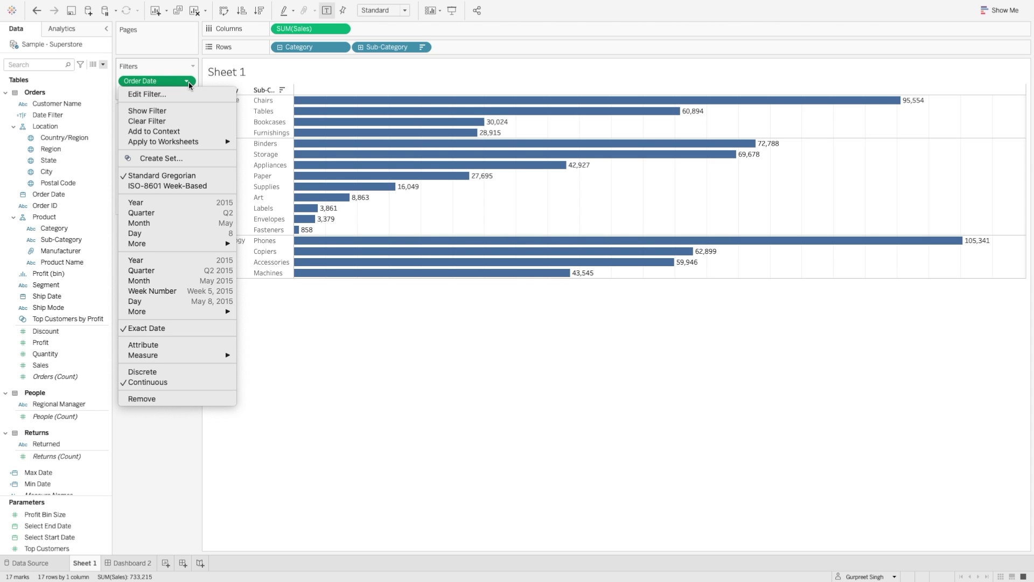
{"action": "left_click", "coordinate": [178, 110]}
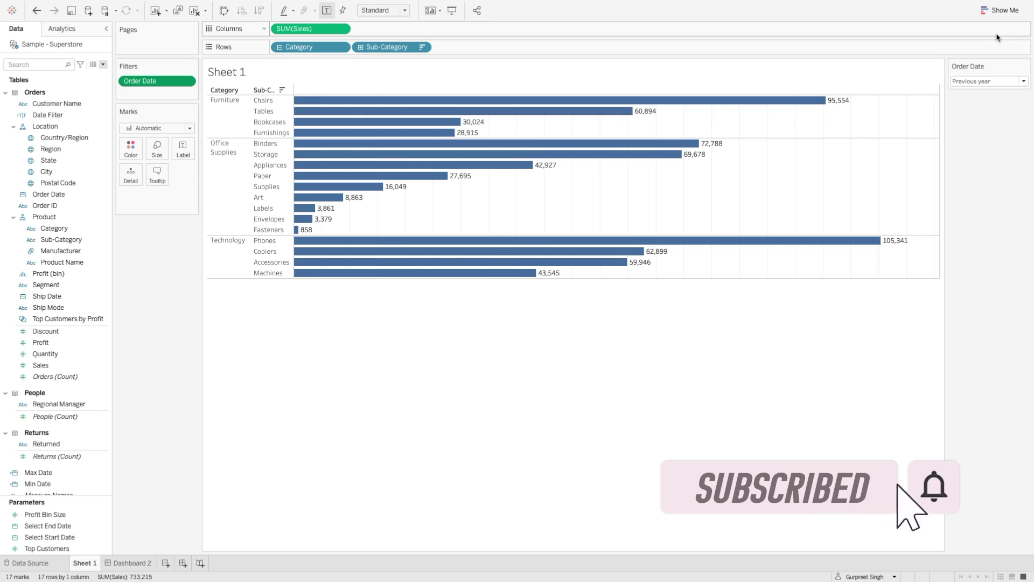
{"action": "left_click", "coordinate": [1026, 66]}
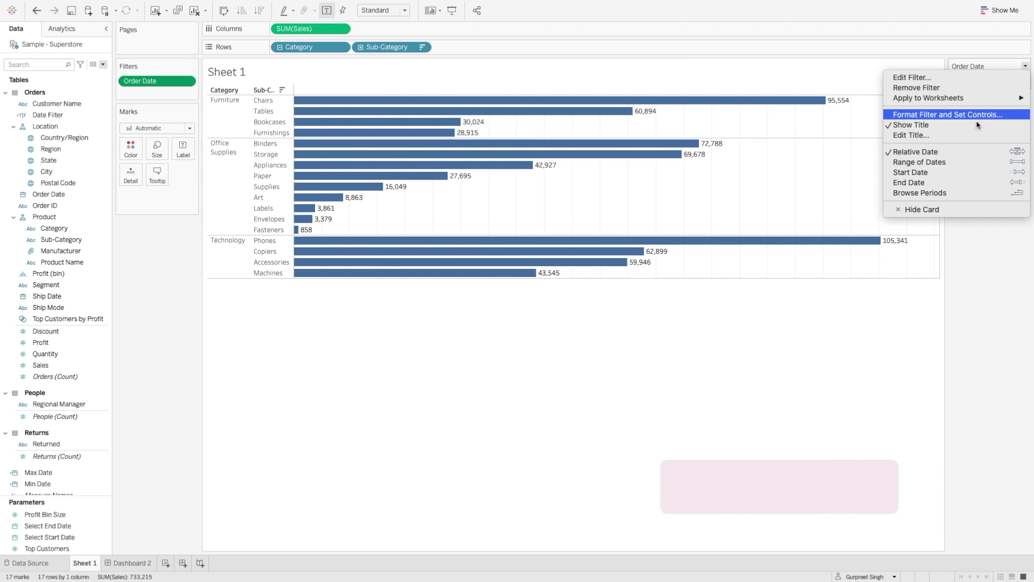
{"action": "left_click", "coordinate": [938, 162]}
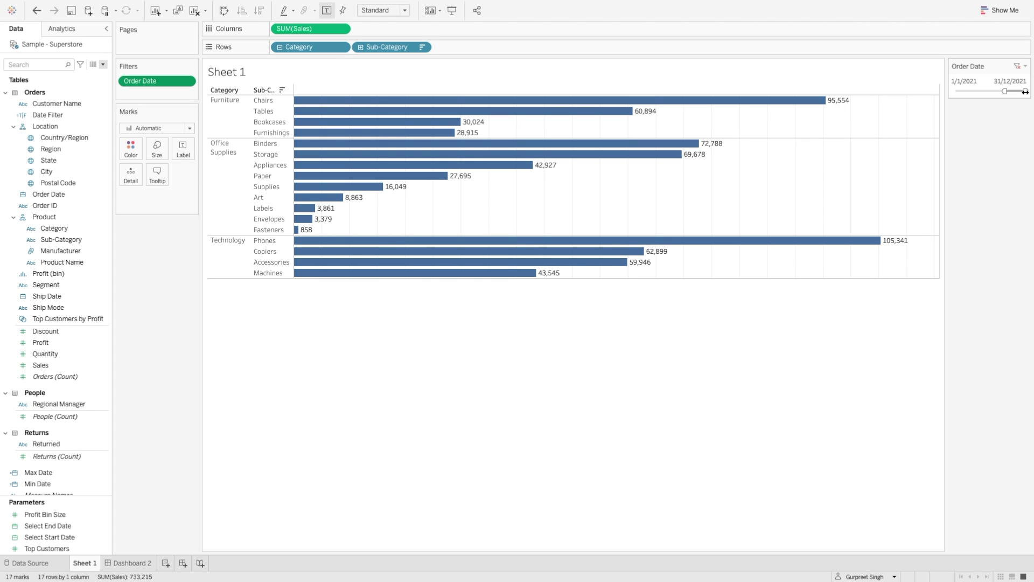
- Extend the Order Date range back to 3/1/2018, and narrow it to about 24/7/2019 through 2/12/2020
{"action": "left_click_drag", "start_coordinate": [1005, 91], "coordinate": [953, 92]}
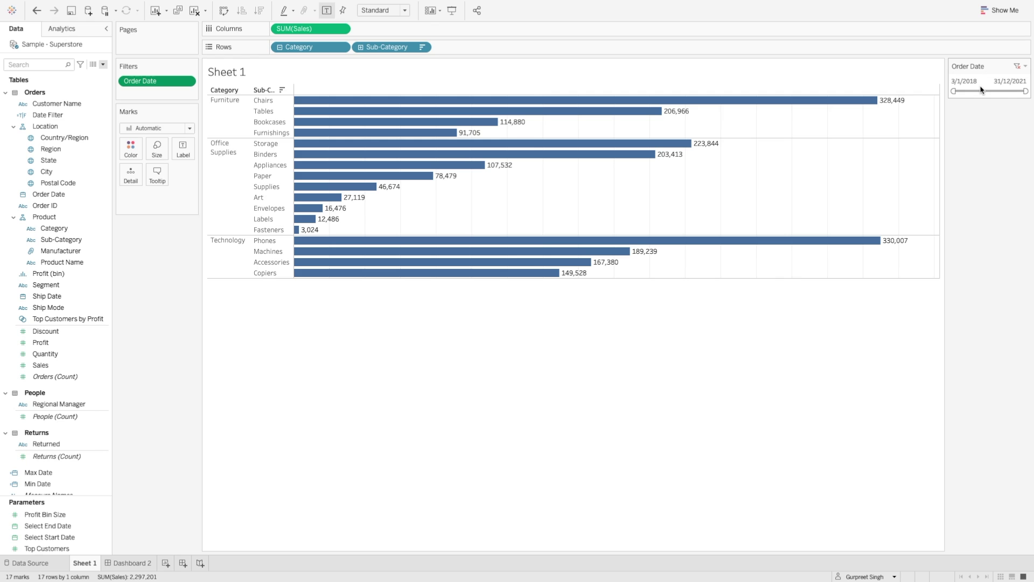
{"action": "left_click_drag", "start_coordinate": [954, 91], "coordinate": [981, 91]}
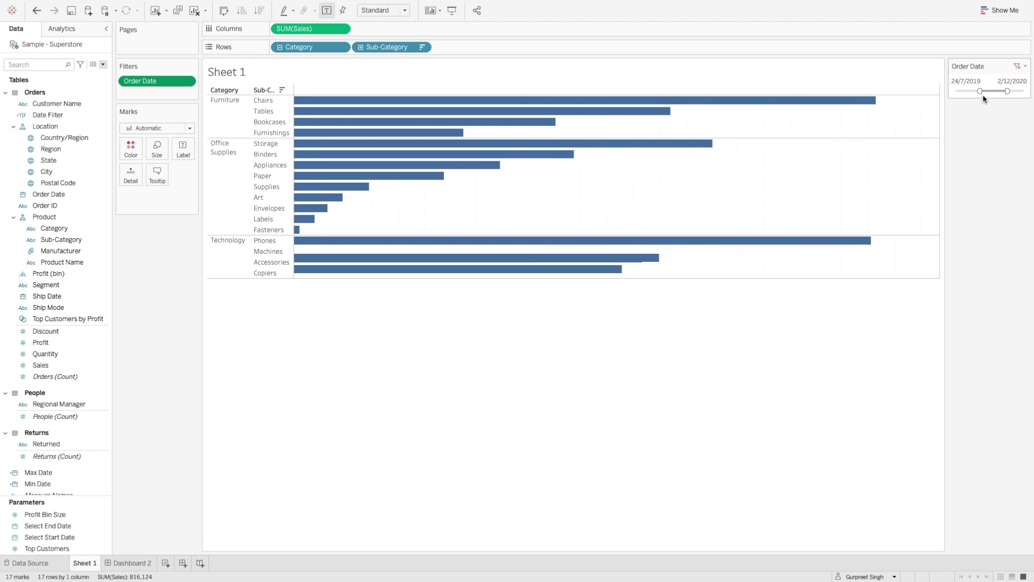
- Set the Order Date range's start date to 24/12/2019 by changing its month to 12
{"action": "left_click", "coordinate": [969, 81]}
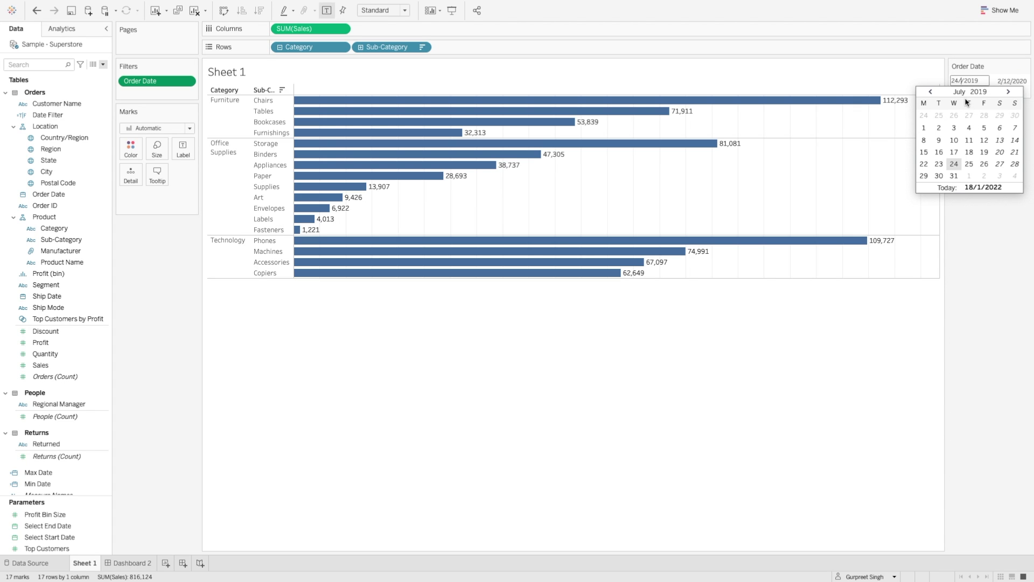
{"action": "type", "text": "12"}
{"action": "key", "text": "Return"}
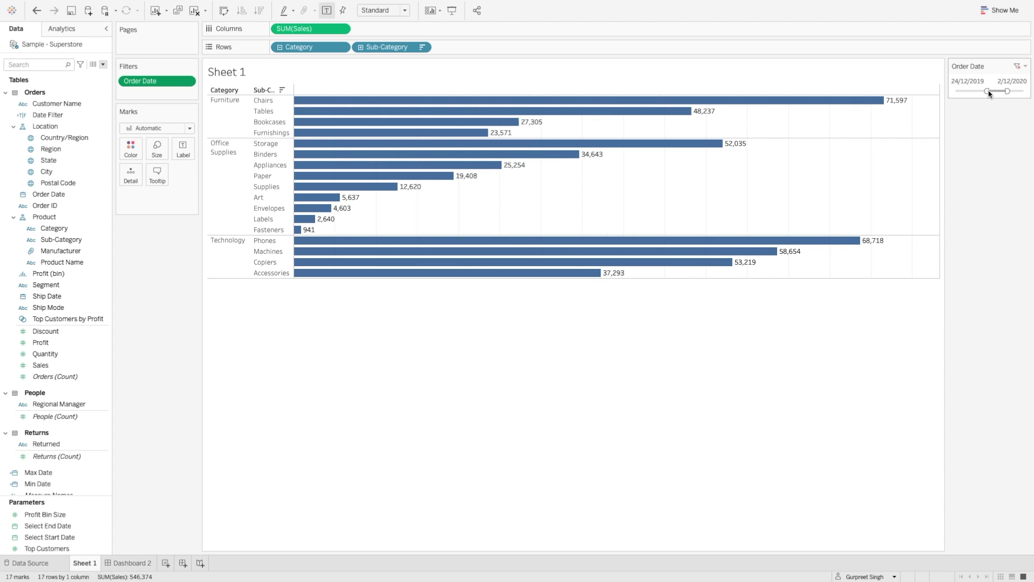
- Set the Order Date range's end date to 22/12/2020
{"action": "left_click", "coordinate": [1012, 81]}
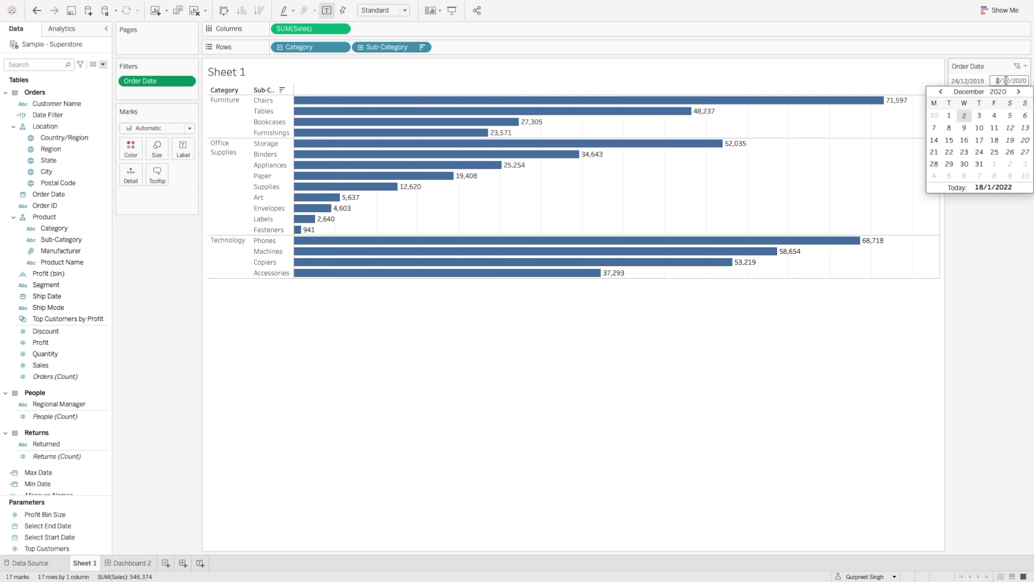
{"action": "type", "text": "2"}
{"action": "key", "text": "Return"}
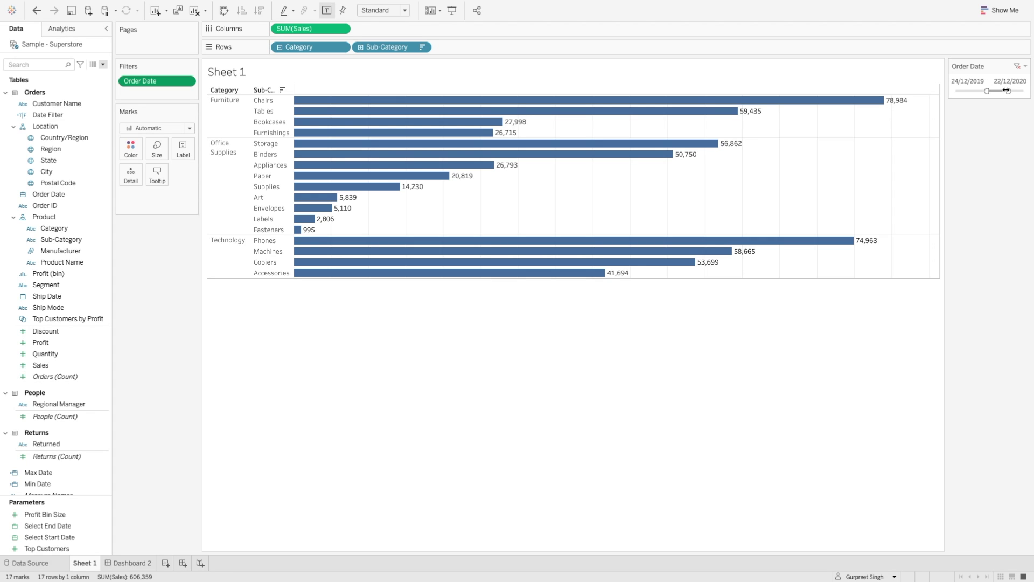
- Change the Order Date filter's type to Start Date and shift the start to about 3/4/2020, finishing at about 4/11/2019
{"action": "left_click", "coordinate": [1024, 67]}
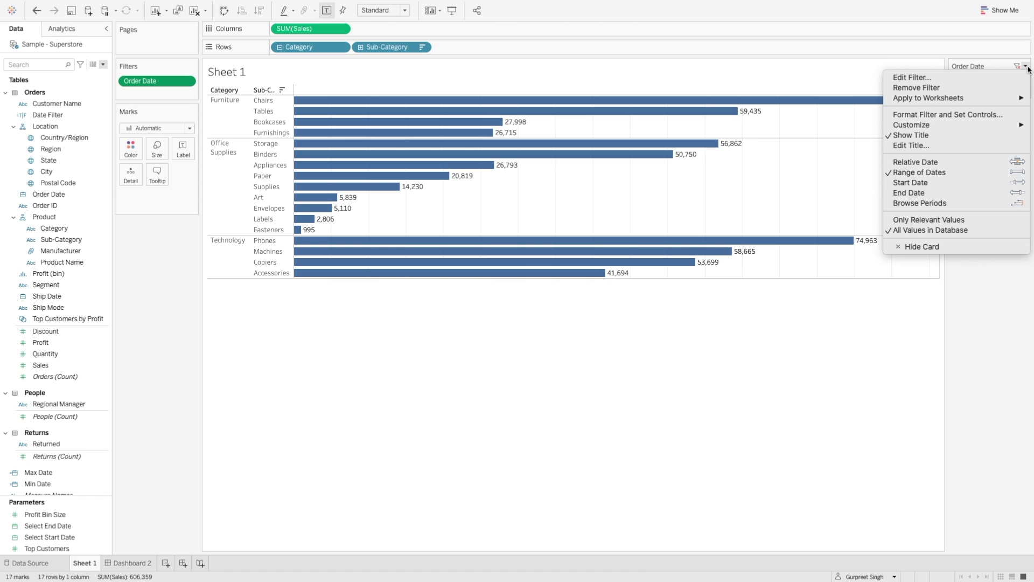
{"action": "left_click", "coordinate": [941, 183]}
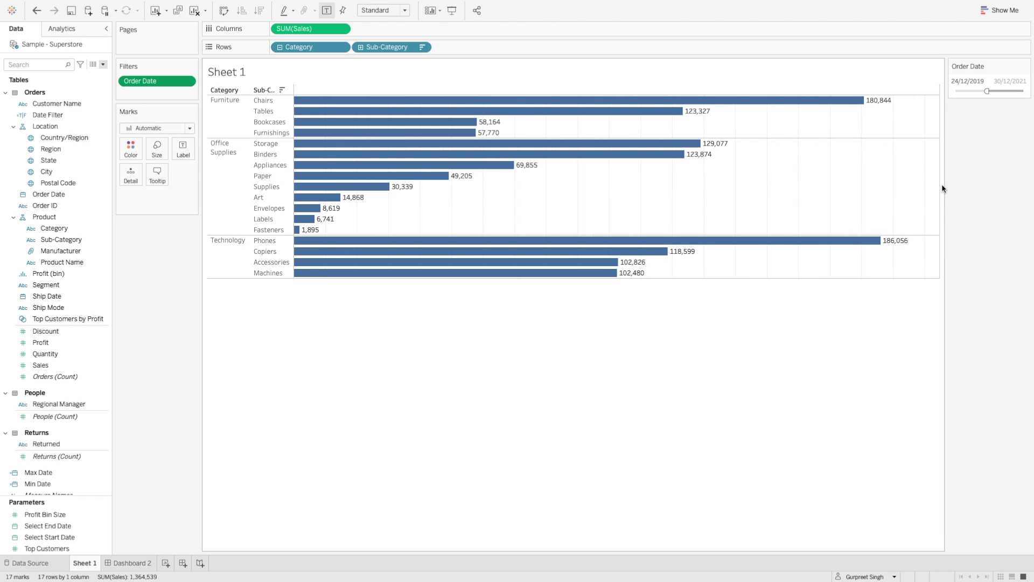
{"action": "mouse_move", "coordinate": [986, 92]}
{"action": "left_mouse_down"}
{"action": "mouse_move", "coordinate": [976, 92]}
{"action": "mouse_move", "coordinate": [990, 92]}
{"action": "left_mouse_up"}
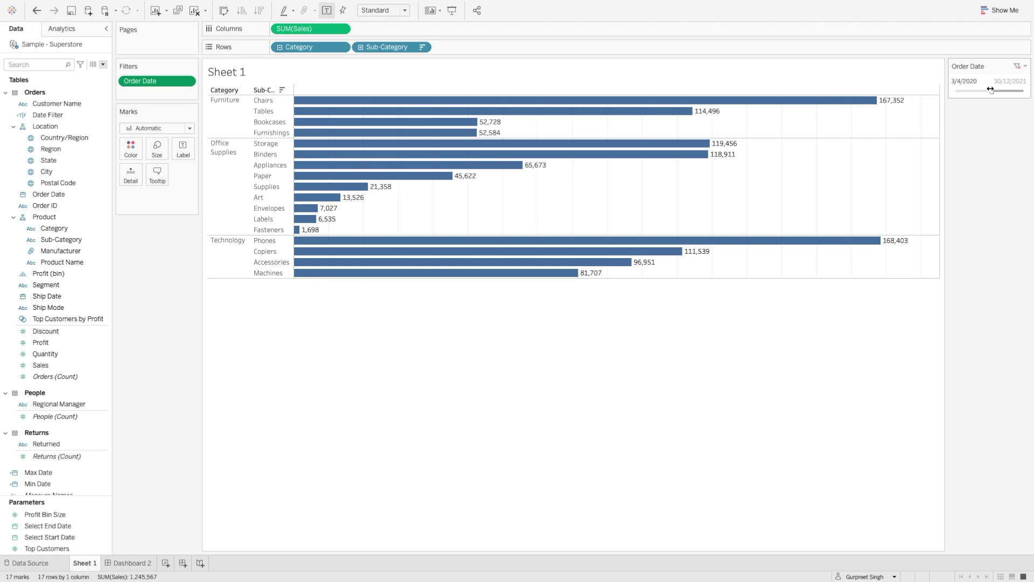
{"action": "mouse_move", "coordinate": [992, 91]}
{"action": "left_mouse_down"}
{"action": "mouse_move", "coordinate": [971, 90]}
{"action": "mouse_move", "coordinate": [985, 92]}
{"action": "left_mouse_up"}
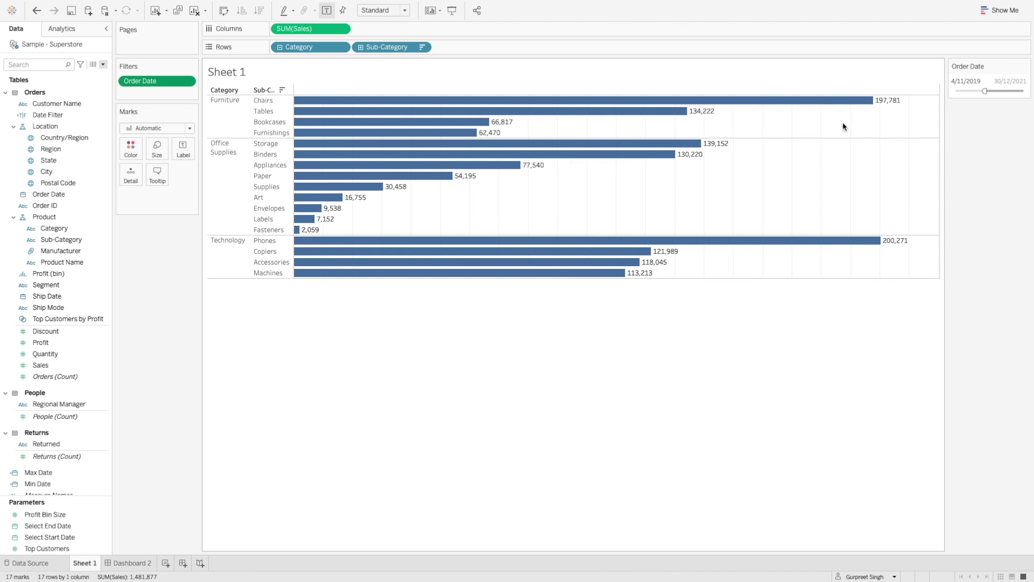
- Change the Order Date filter's type to End Date and bring the end date back to about 8/11/2020
{"action": "left_click", "coordinate": [1026, 66]}
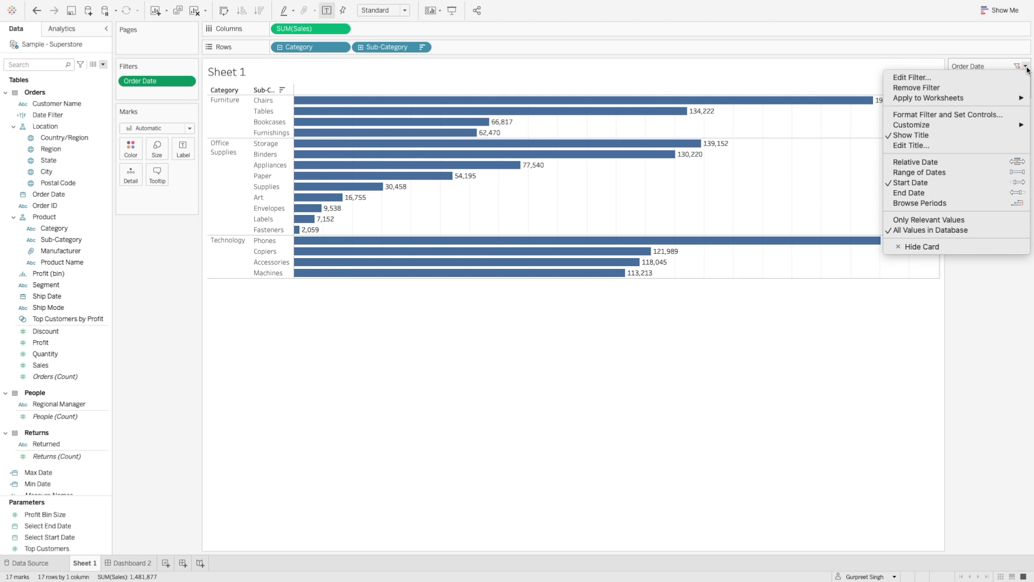
{"action": "left_click", "coordinate": [932, 195]}
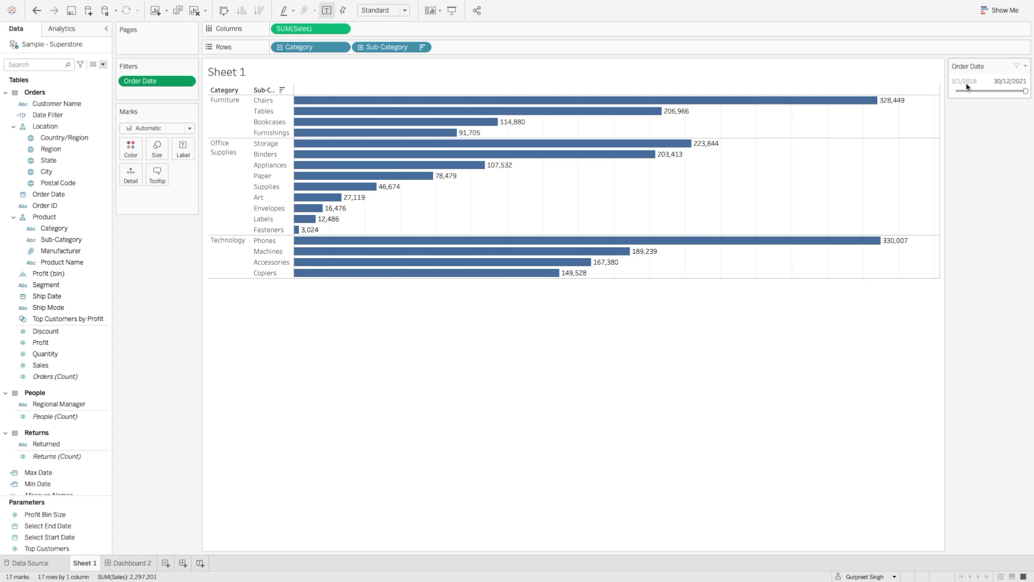
{"action": "left_click_drag", "start_coordinate": [1025, 90], "coordinate": [1005, 90]}
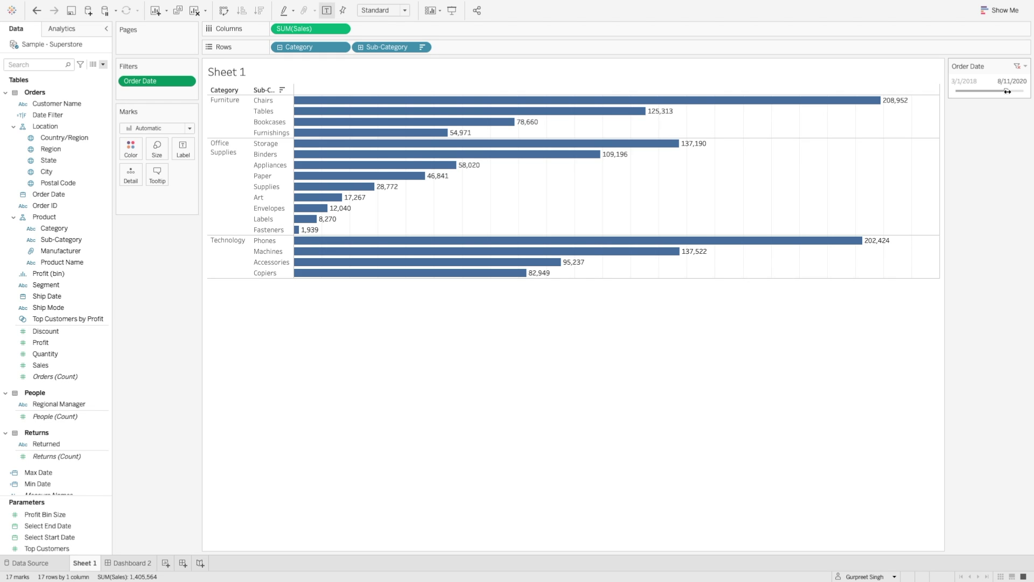
{"action": "left_click", "coordinate": [1026, 66]}
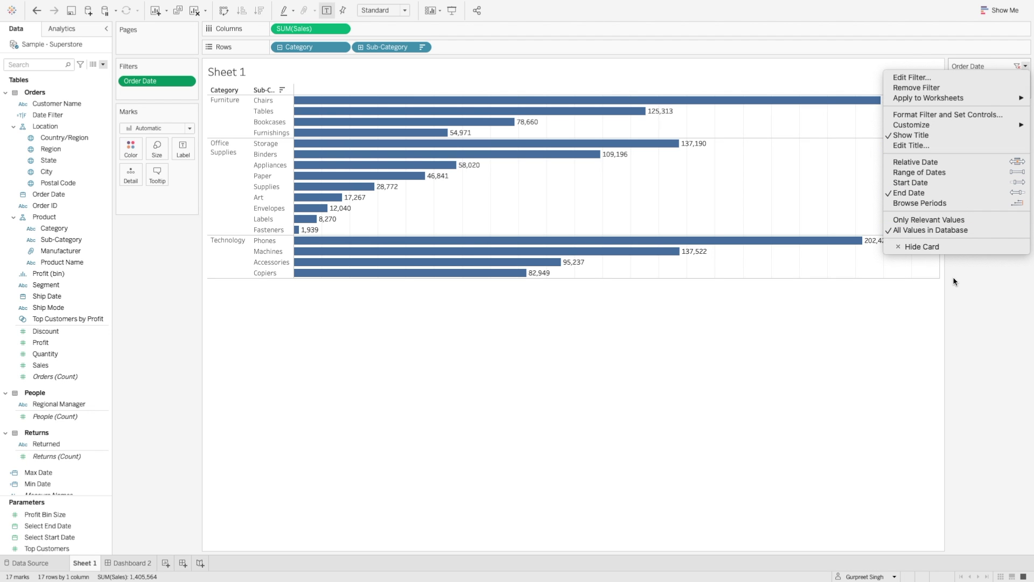
{"action": "left_click", "coordinate": [978, 296]}
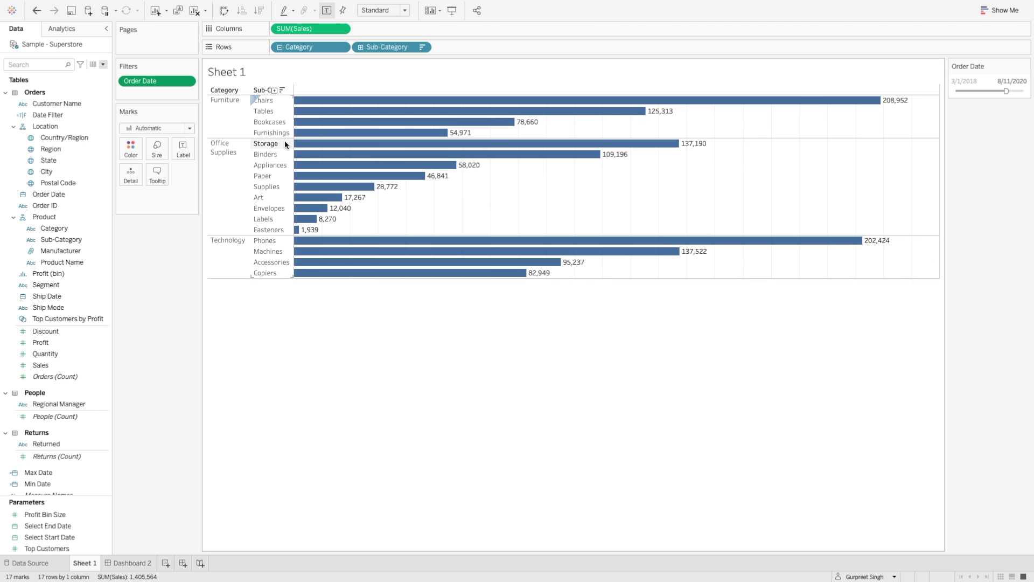
- Remove the Order Date filter and start a new one on Order Date by Month / Year
{"action": "left_click_drag", "start_coordinate": [169, 84], "coordinate": [162, 246]}
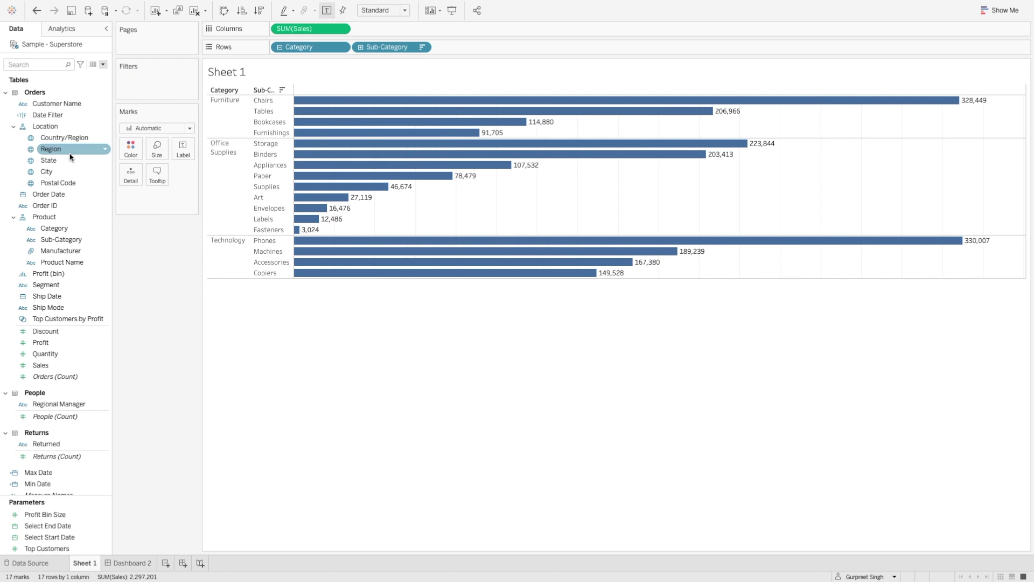
{"action": "left_click_drag", "start_coordinate": [49, 194], "coordinate": [159, 76]}
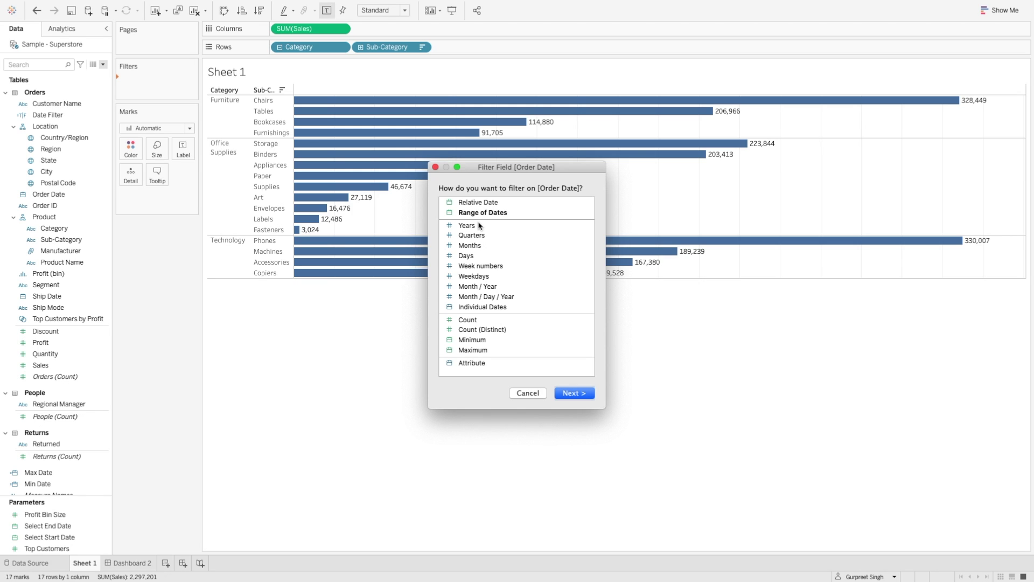
{"action": "left_click", "coordinate": [477, 288]}
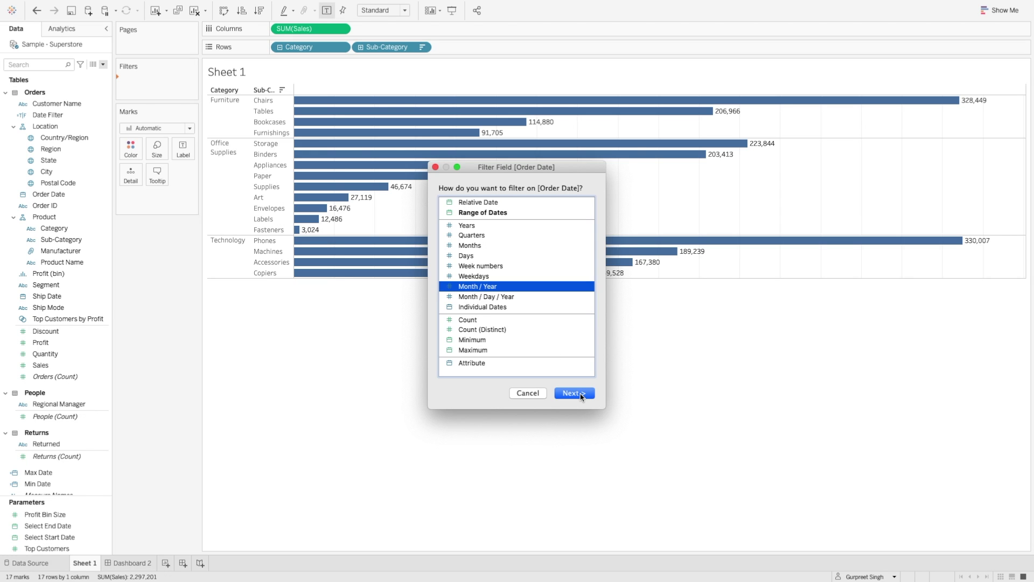
{"action": "left_click", "coordinate": [581, 396]}
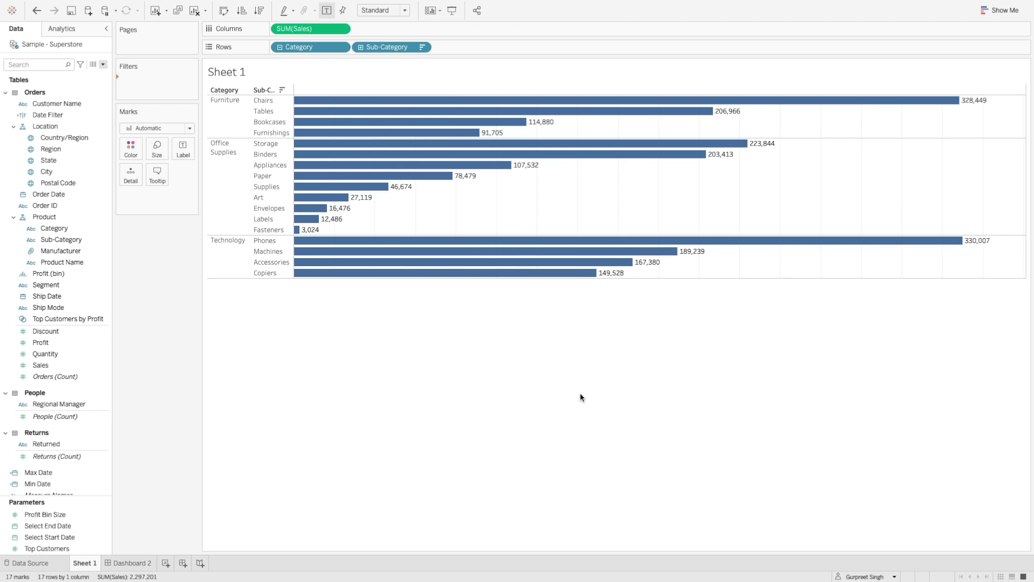
- Select December 2021 for the filter, enable filtering to the latest date value when the workbook is opened, and confirm
{"action": "scroll", "coordinate": [460, 205], "scroll_direction": "down", "scroll_amount": 10}
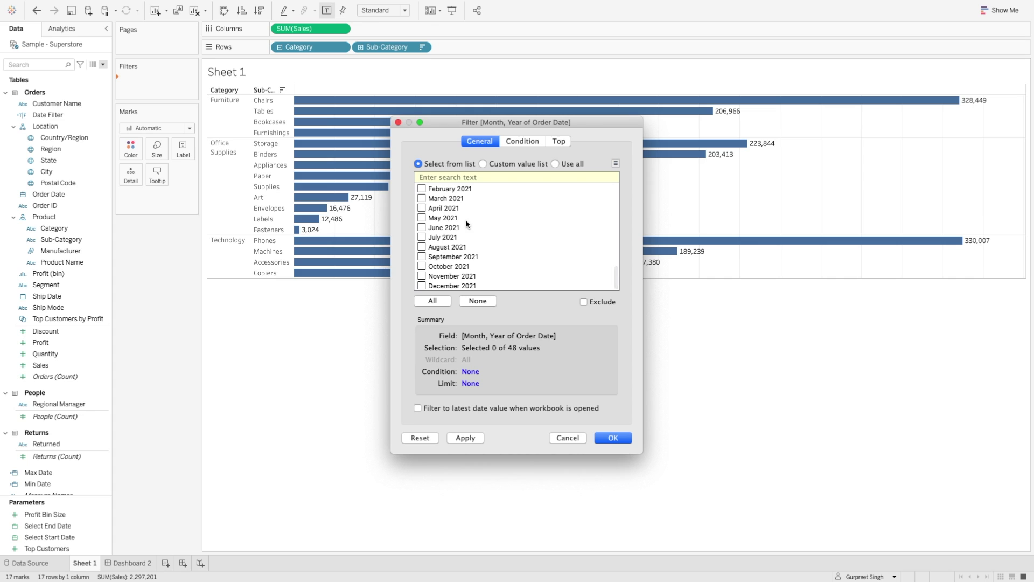
{"action": "scroll", "coordinate": [466, 224], "scroll_direction": "up", "scroll_amount": 9}
{"action": "scroll", "coordinate": [467, 223], "scroll_direction": "down", "scroll_amount": 10}
{"action": "left_click", "coordinate": [447, 282]}
{"action": "left_click", "coordinate": [418, 408]}
{"action": "left_click", "coordinate": [613, 437]}
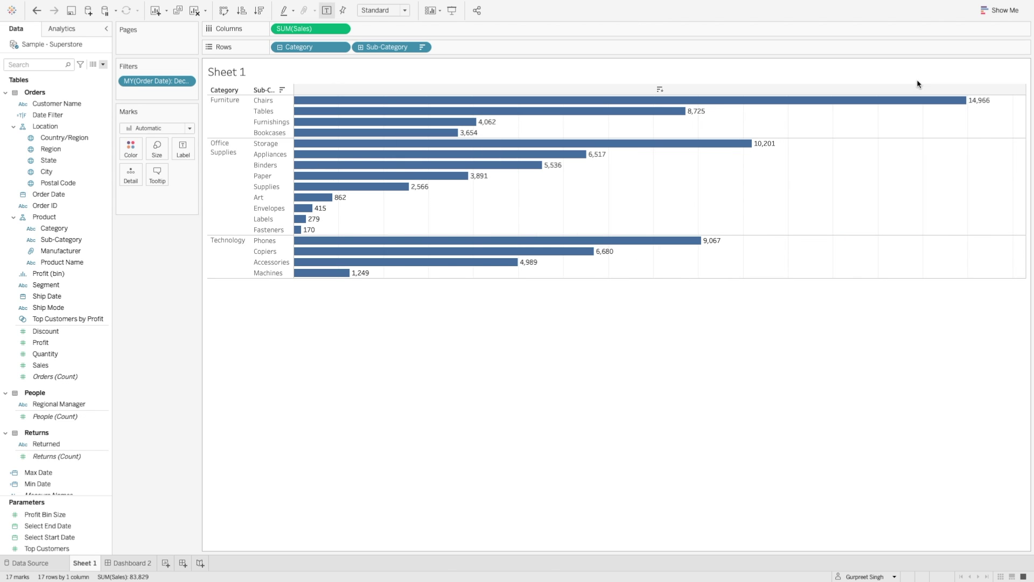
- Show the month-year Order Date filter on the sheet and add the months May through November 2021 to its selection
{"action": "left_click", "coordinate": [187, 81]}
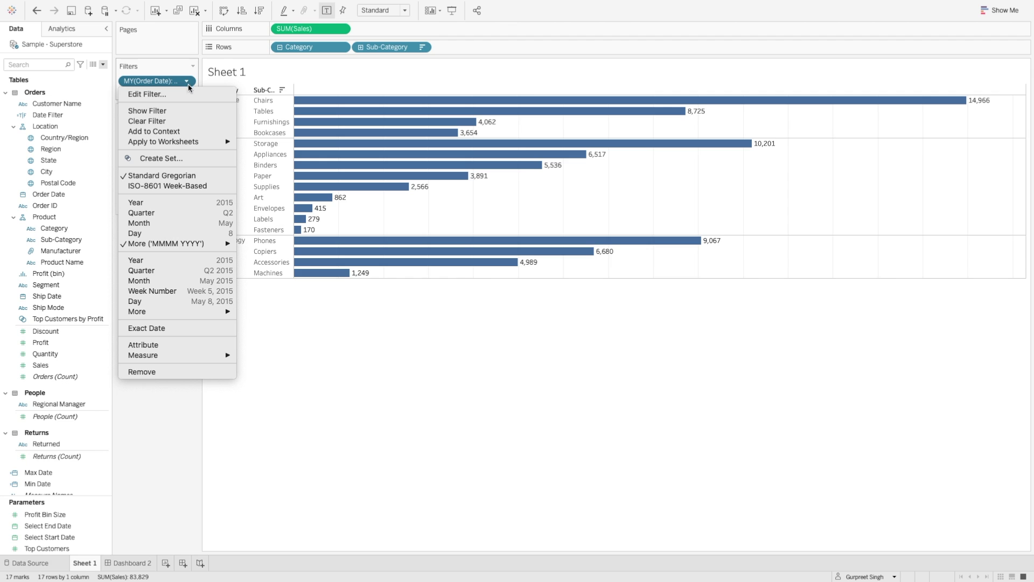
{"action": "left_click", "coordinate": [182, 110]}
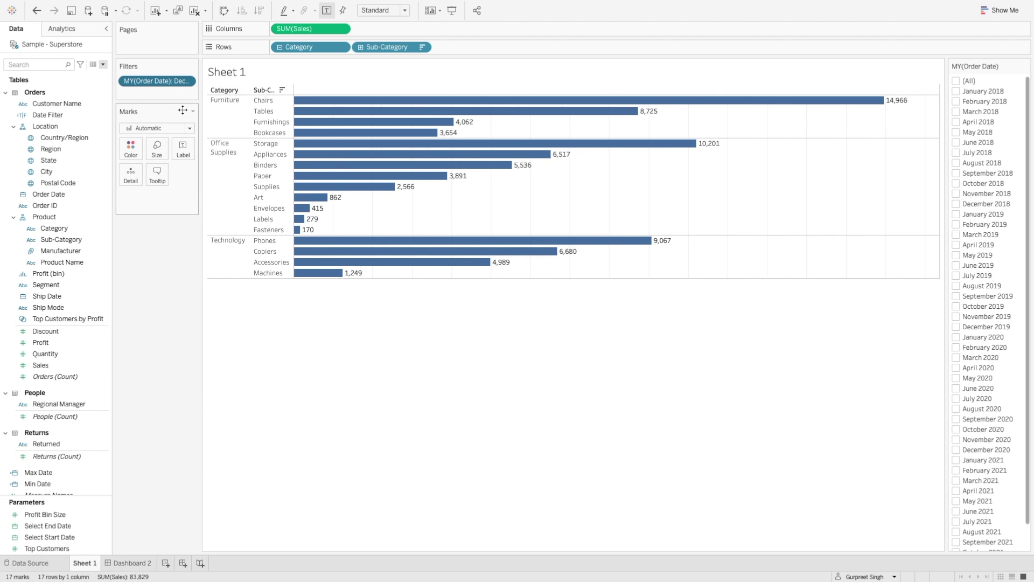
{"action": "scroll", "coordinate": [1025, 170], "scroll_direction": "down", "scroll_amount": 1}
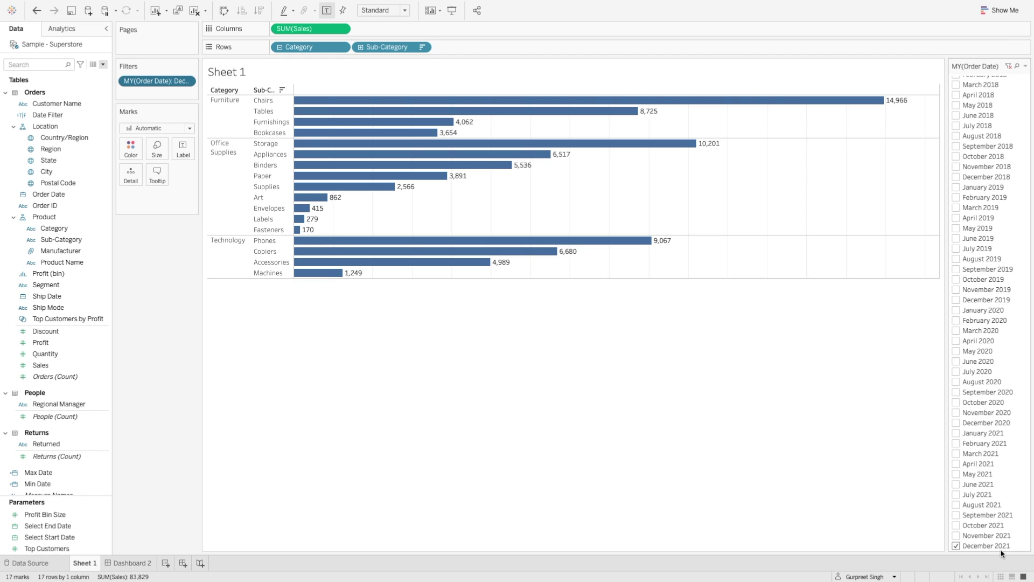
{"action": "left_click", "coordinate": [957, 536]}
{"action": "left_click", "coordinate": [956, 525]}
{"action": "left_click", "coordinate": [956, 515]}
{"action": "left_click", "coordinate": [956, 504]}
{"action": "left_click", "coordinate": [956, 495]}
{"action": "left_click", "coordinate": [956, 484]}
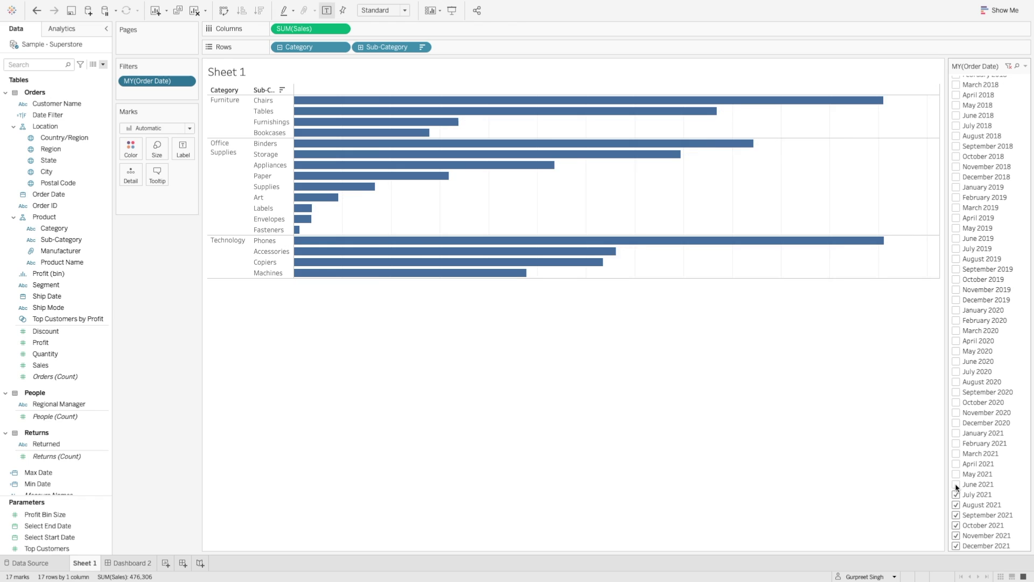
{"action": "left_click", "coordinate": [956, 475]}
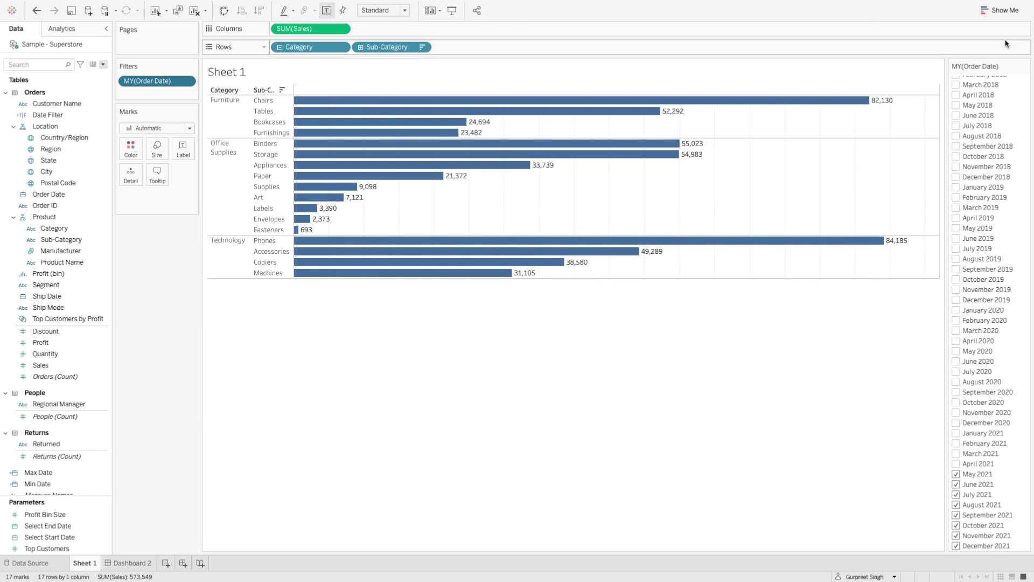
- Customize the month-year Order Date filter control to include an Apply button
{"action": "left_click", "coordinate": [1026, 66]}
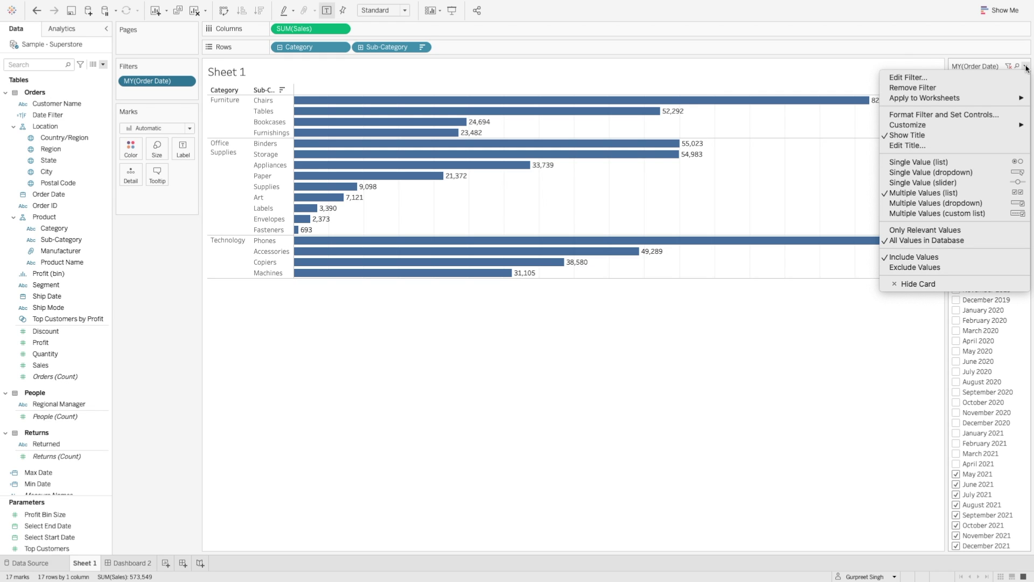
{"action": "mouse_move", "coordinate": [963, 124]}
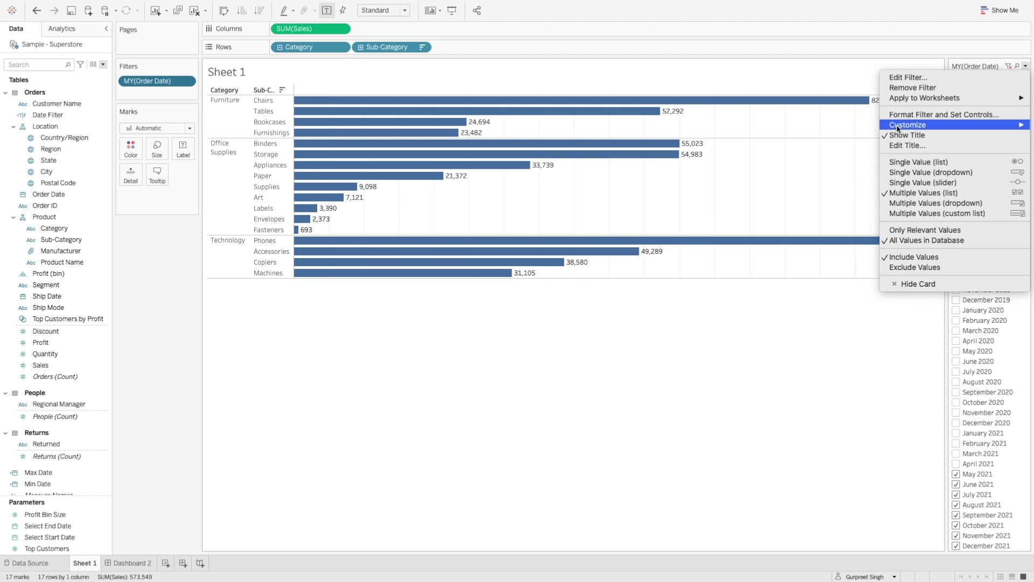
{"action": "left_click", "coordinate": [829, 194]}
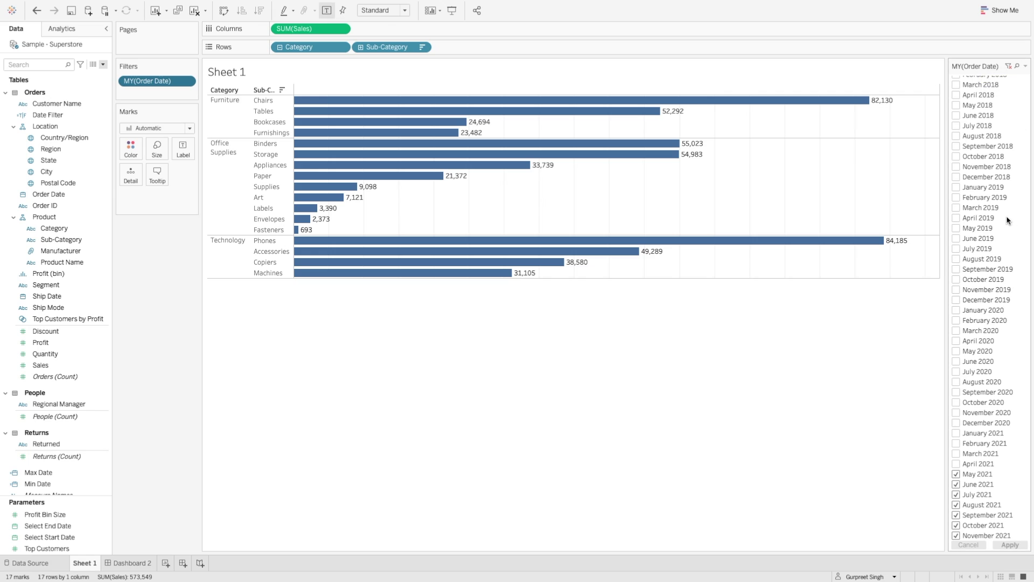
- Deselect May through October 2021 in the month-year filter and apply the change
{"action": "left_click", "coordinate": [956, 476]}
{"action": "left_click", "coordinate": [956, 484]}
{"action": "left_click", "coordinate": [956, 495]}
{"action": "left_click", "coordinate": [956, 505]}
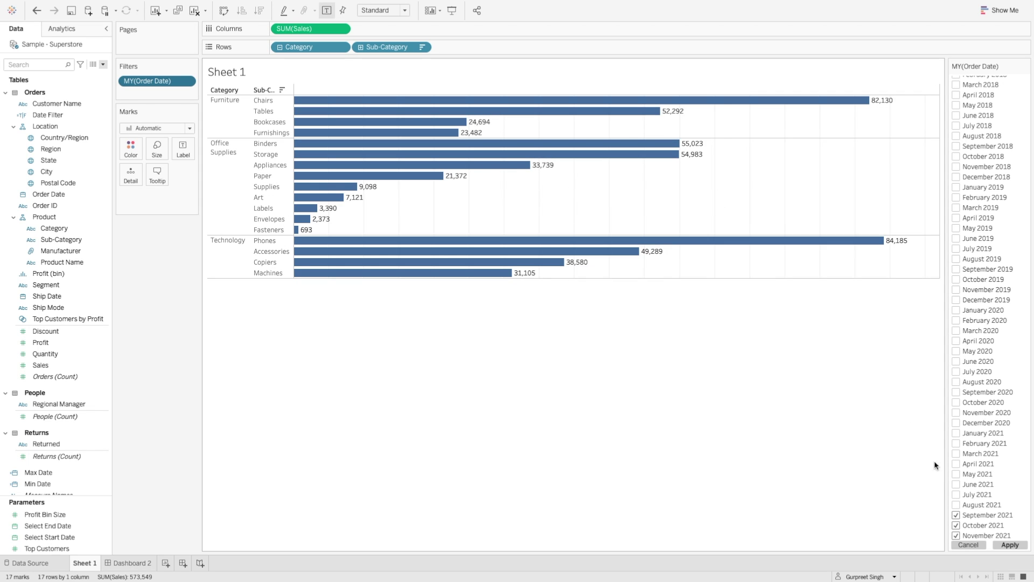
{"action": "mouse_move", "coordinate": [690, 244]}
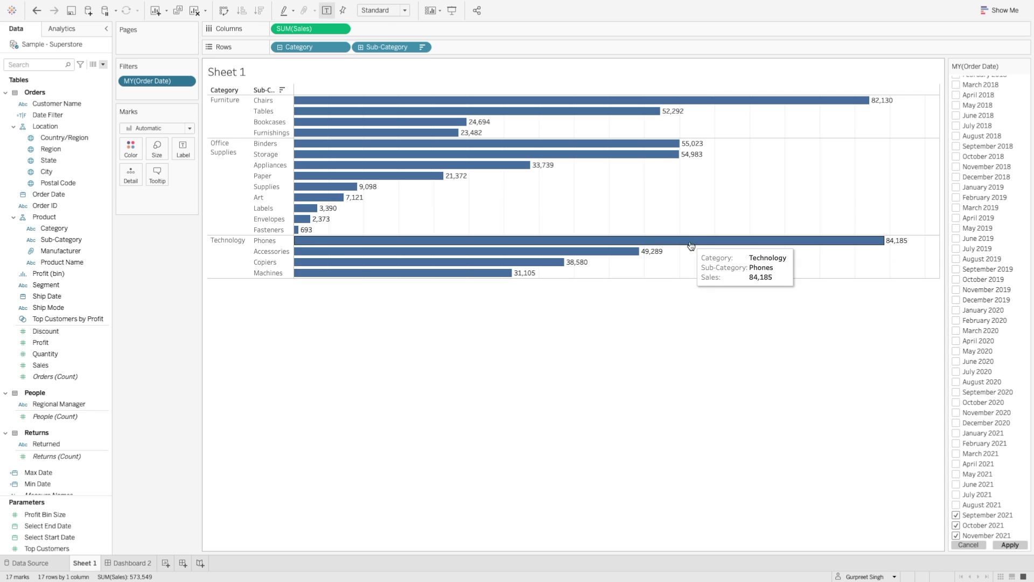
{"action": "left_click", "coordinate": [956, 516]}
{"action": "left_click", "coordinate": [957, 524]}
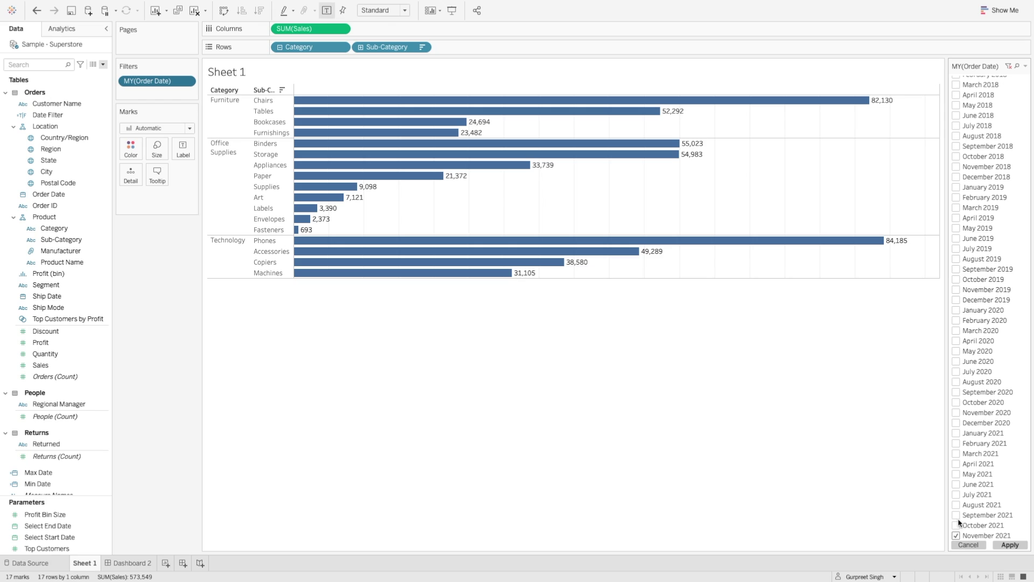
{"action": "left_click", "coordinate": [1010, 545]}
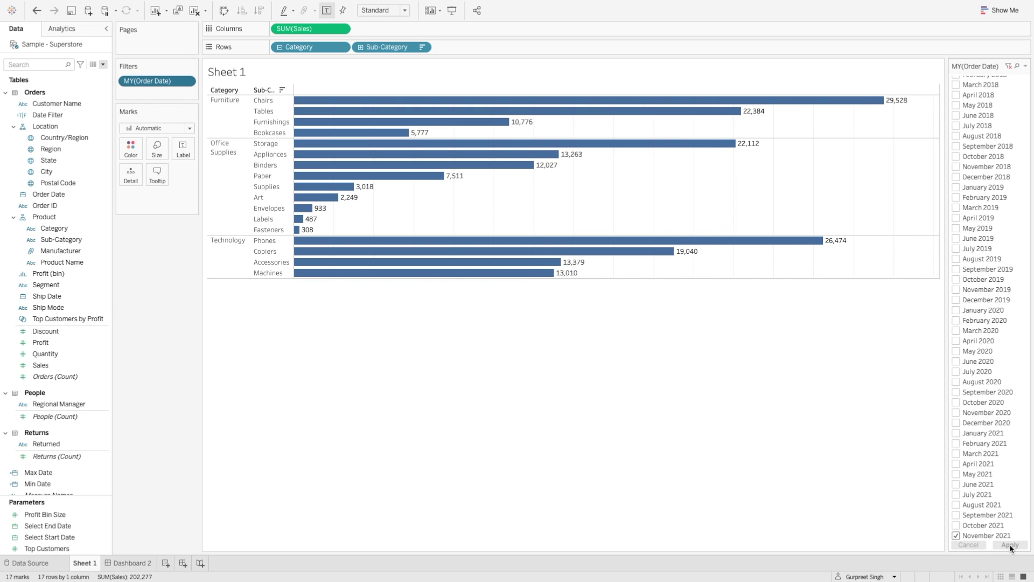
- Add September 2020 and March through July 2020 to the month-year filter and apply the selection
{"action": "left_click", "coordinate": [958, 392]}
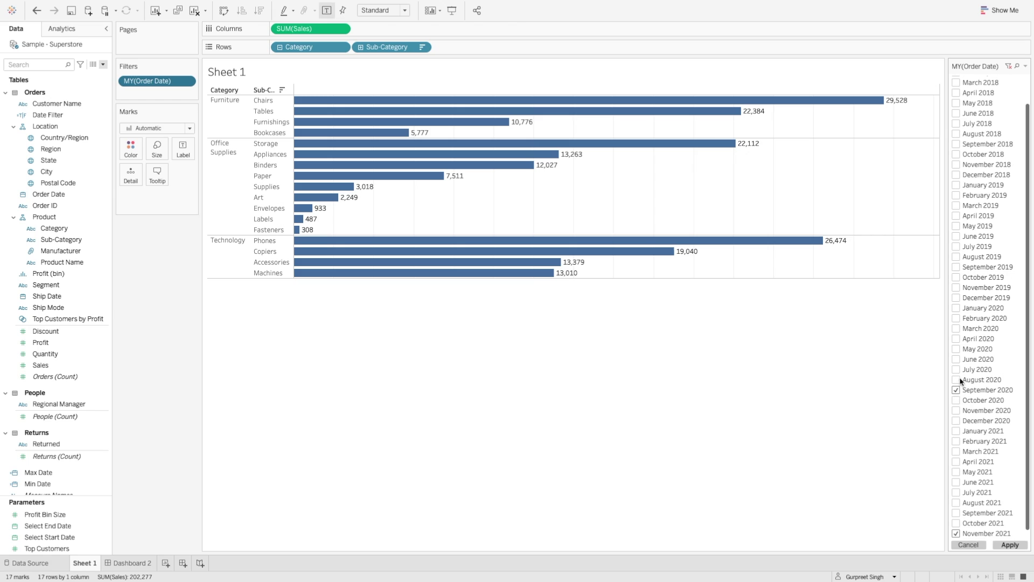
{"action": "left_click", "coordinate": [958, 370]}
{"action": "left_click", "coordinate": [956, 359]}
{"action": "left_click", "coordinate": [957, 349]}
{"action": "left_click", "coordinate": [956, 339]}
{"action": "left_click", "coordinate": [957, 329]}
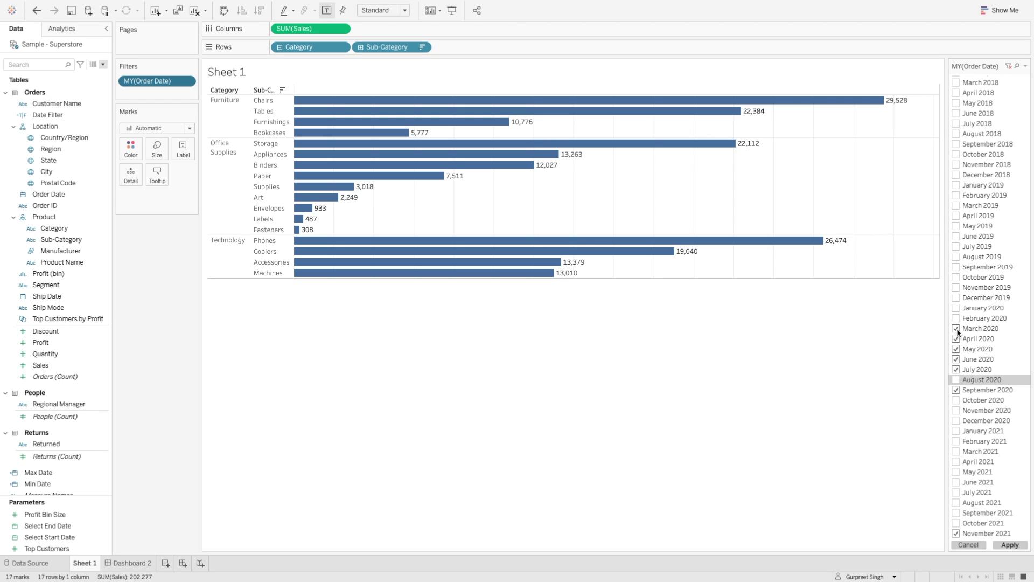
{"action": "left_click", "coordinate": [1010, 545]}
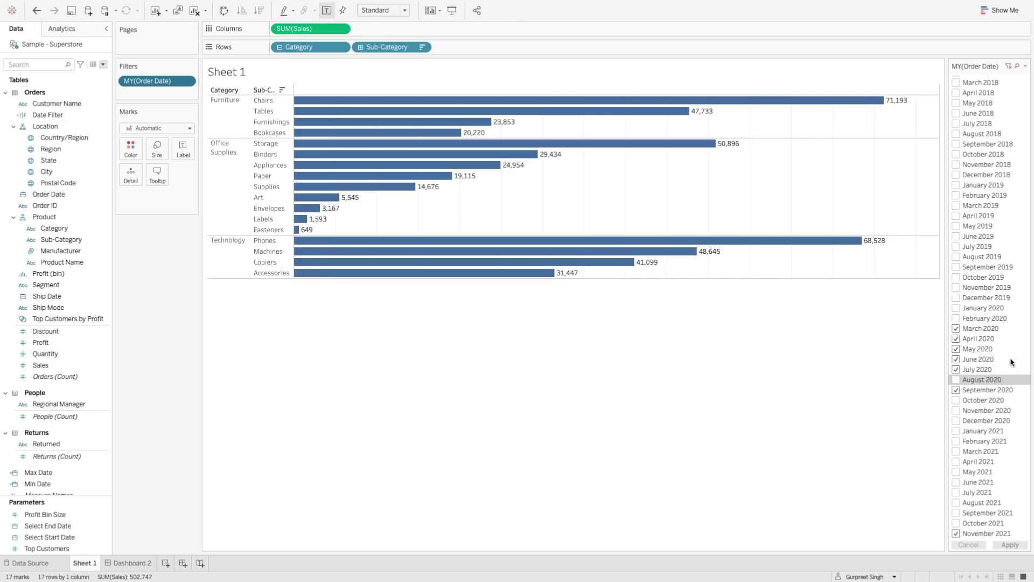
- Change the month-year filter to a single value list and choose July 2018
{"action": "left_click", "coordinate": [1025, 66]}
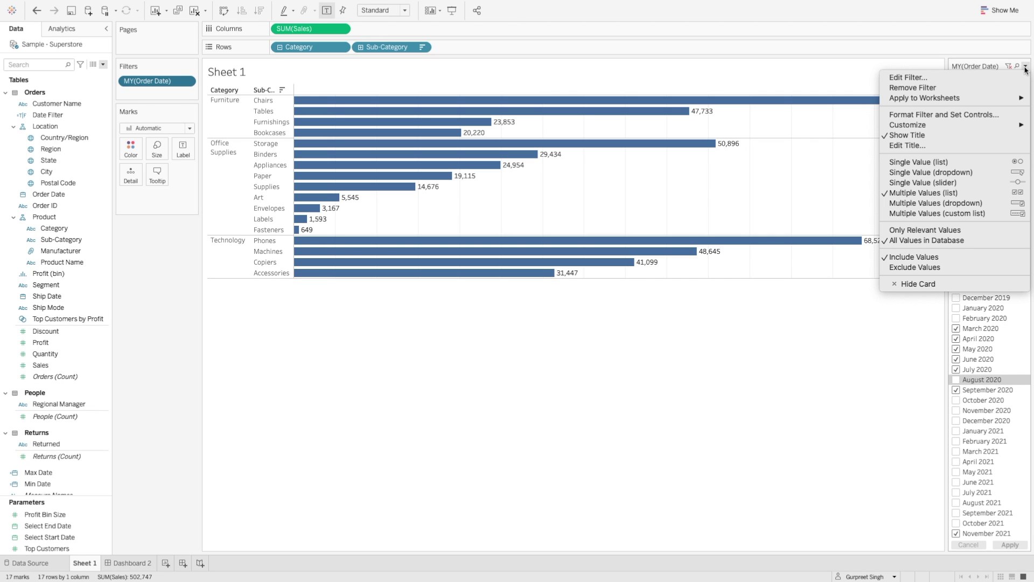
{"action": "left_click", "coordinate": [954, 164]}
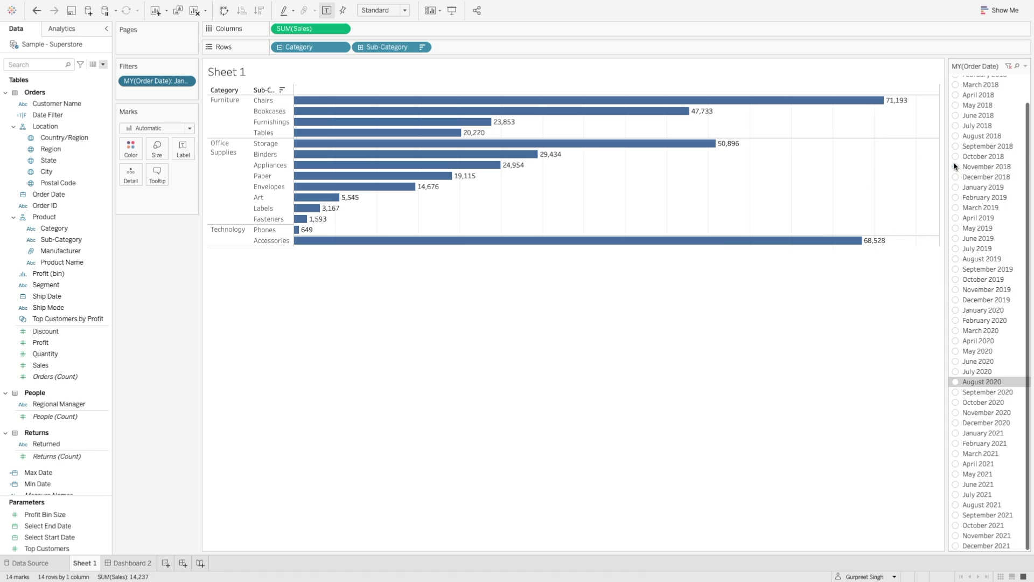
{"action": "left_click", "coordinate": [957, 126]}
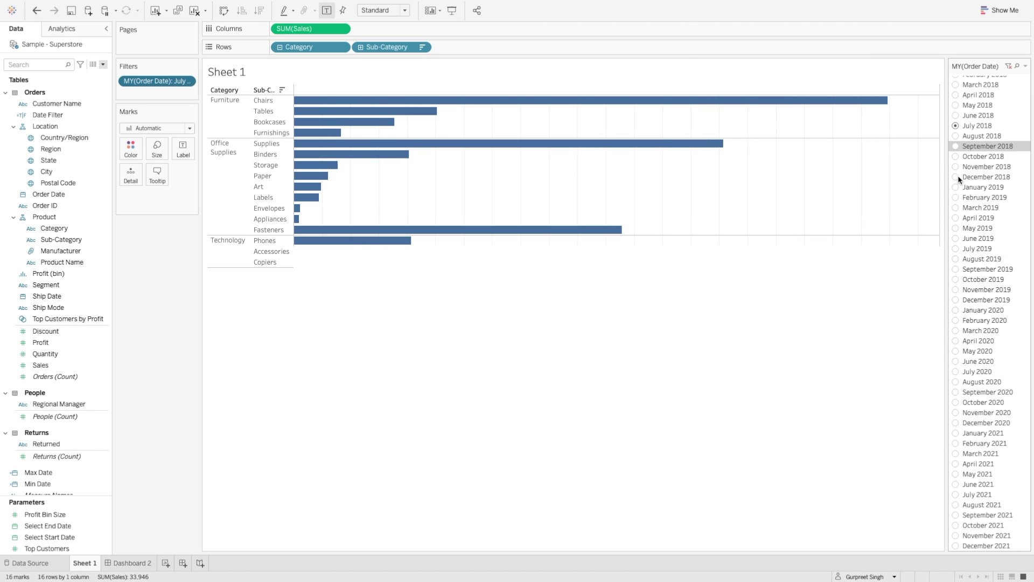
- Change the month-year filter control to a single value dropdown and choose November 2021
{"action": "left_click", "coordinate": [1025, 66]}
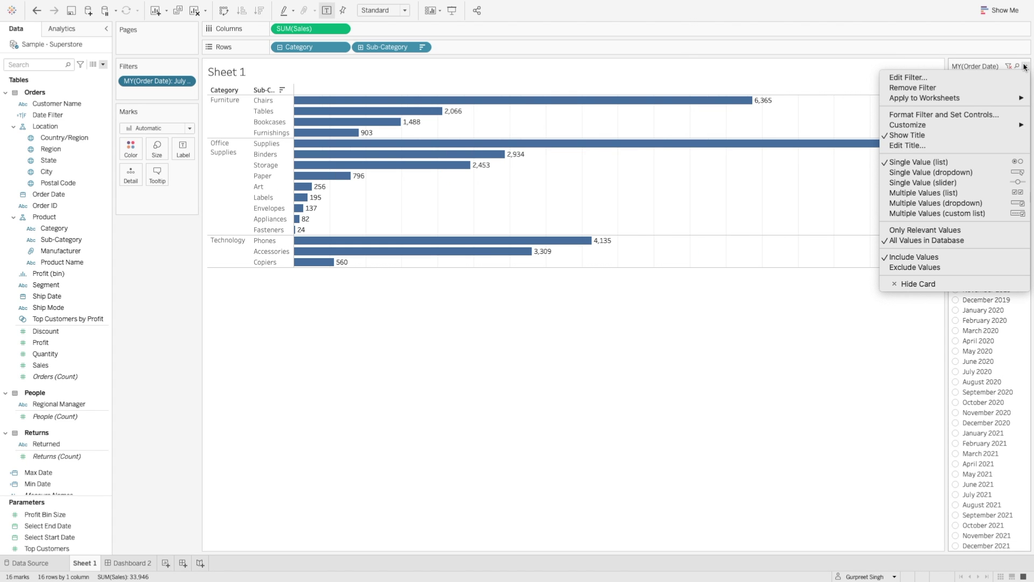
{"action": "left_click", "coordinate": [965, 175]}
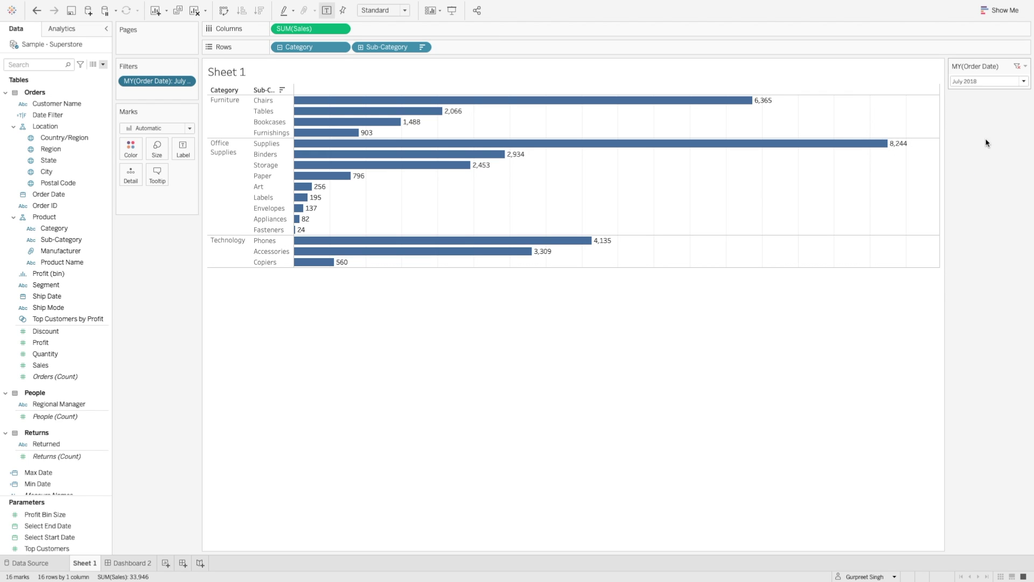
{"action": "left_click", "coordinate": [1023, 82]}
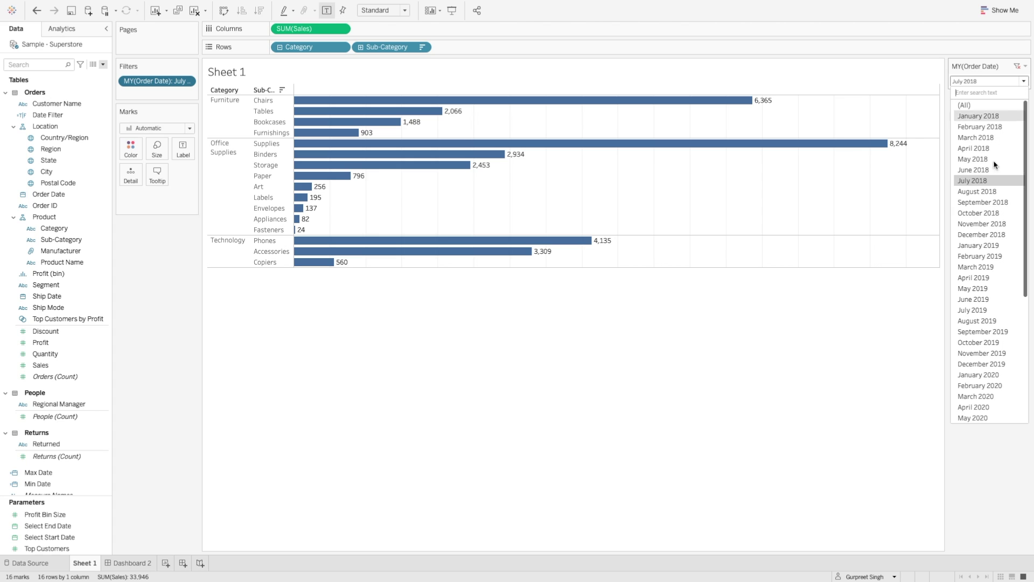
{"action": "scroll", "coordinate": [992, 213], "scroll_direction": "down", "scroll_amount": 5}
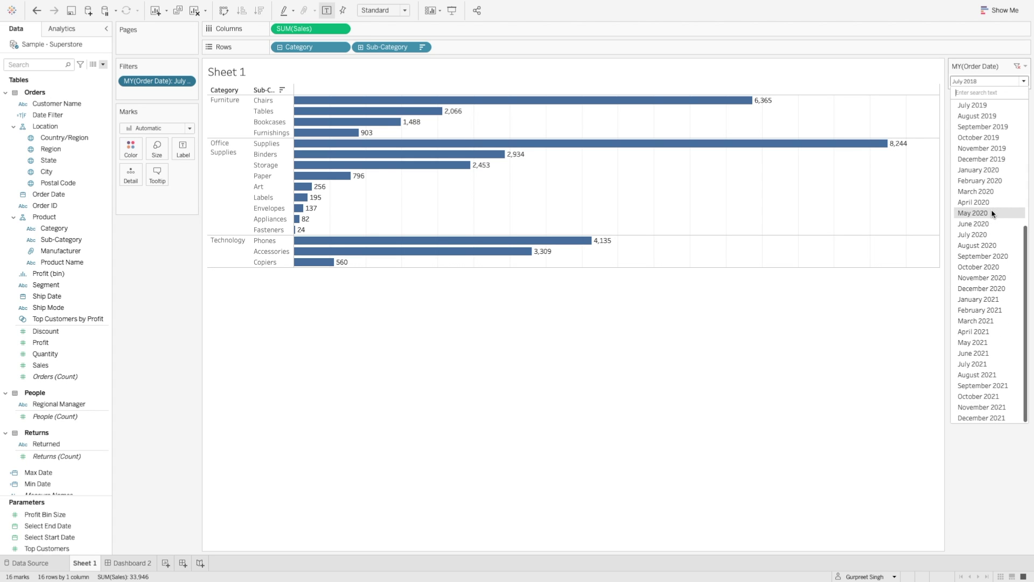
{"action": "left_click", "coordinate": [991, 407]}
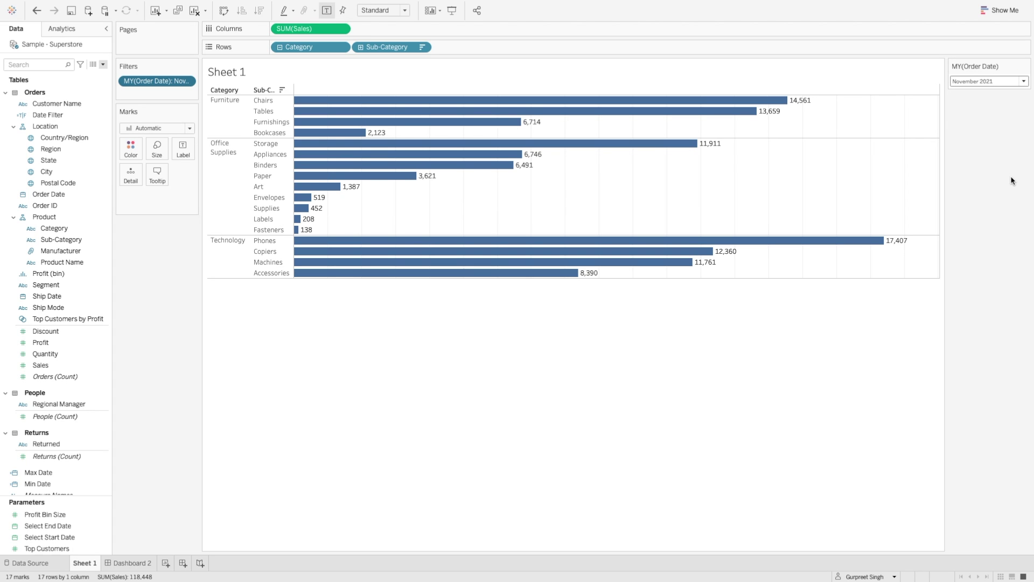
- Change the month-year filter to a multiple values list and tick October 2018 and December 2018
{"action": "left_click", "coordinate": [1025, 66]}
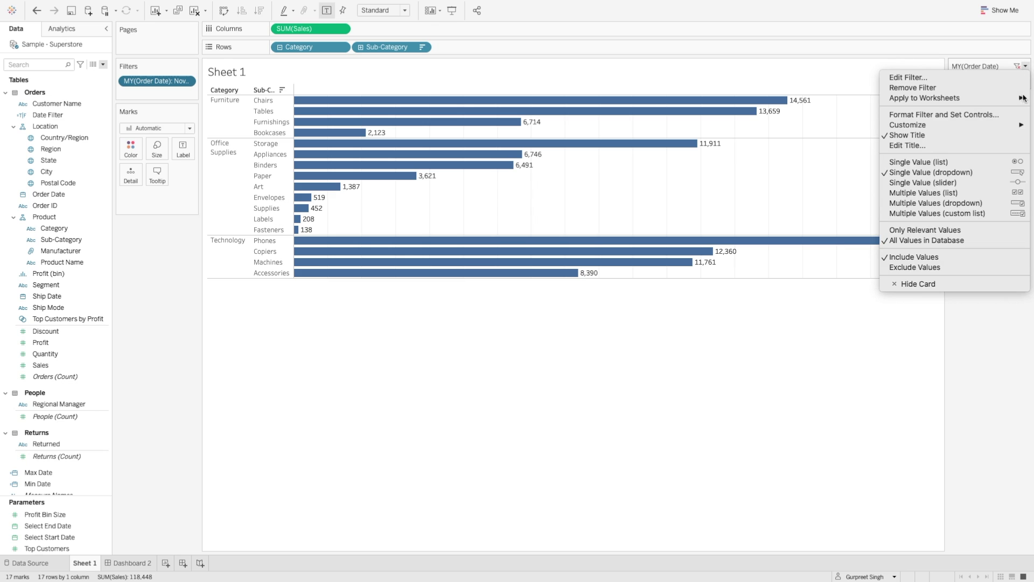
{"action": "left_click", "coordinate": [965, 194]}
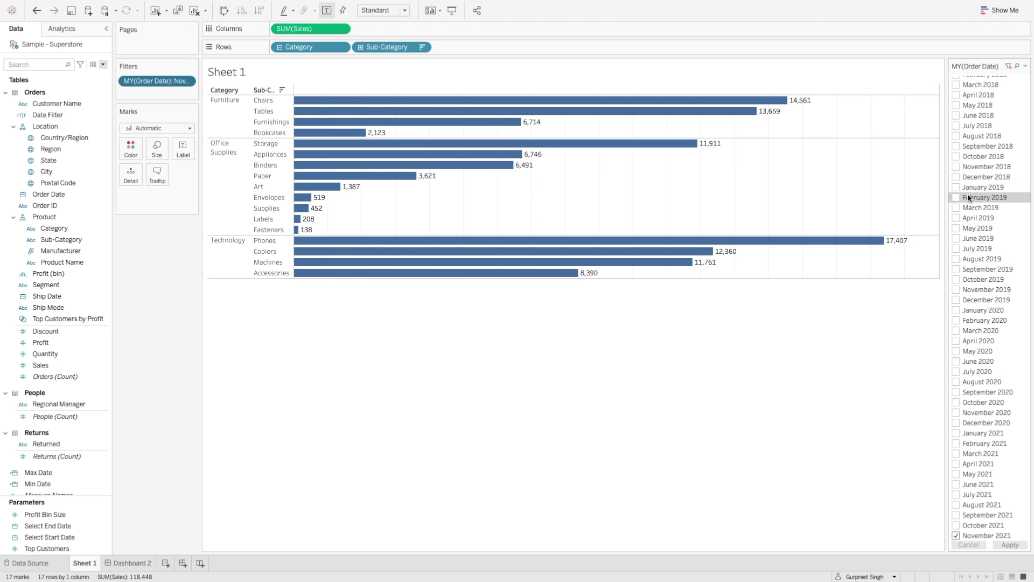
{"action": "left_click", "coordinate": [956, 157]}
{"action": "left_click", "coordinate": [956, 177]}
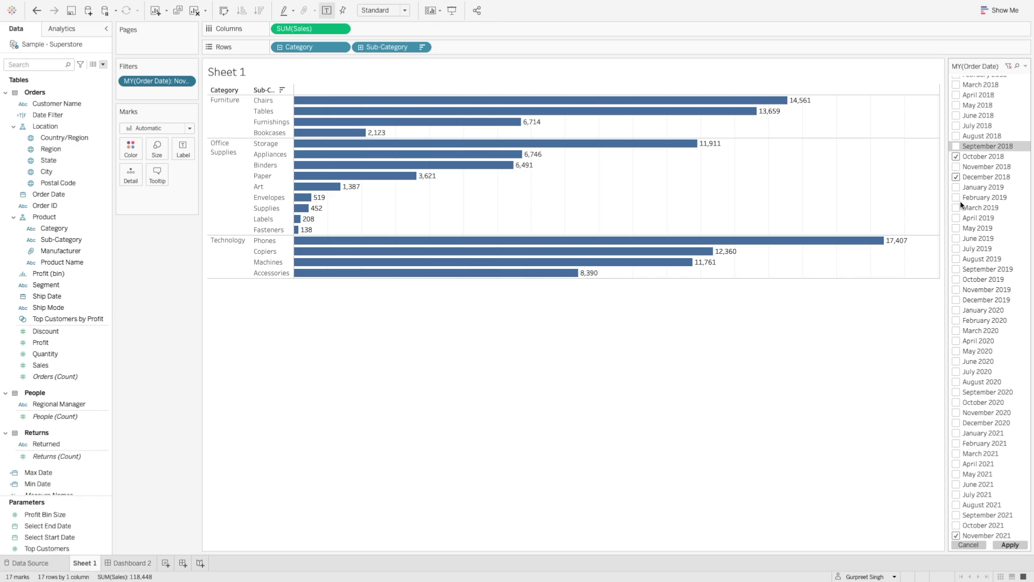
- Change the month-year filter to a multiple values dropdown, add October and December 2021, and apply the selection
{"action": "left_click", "coordinate": [1024, 66]}
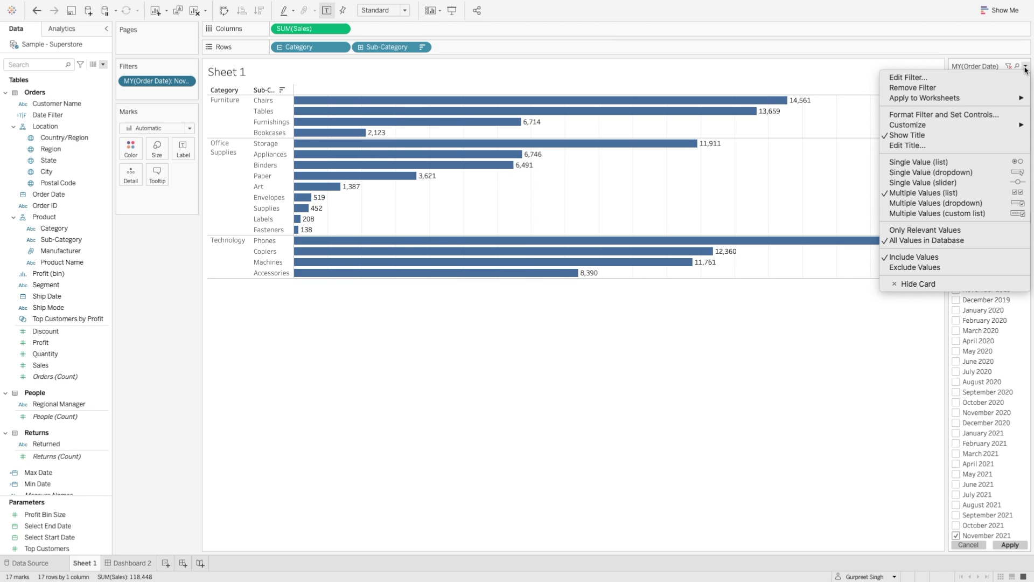
{"action": "left_click", "coordinate": [960, 207]}
{"action": "left_click", "coordinate": [1004, 84]}
{"action": "scroll", "coordinate": [976, 167], "scroll_direction": "down", "scroll_amount": 6}
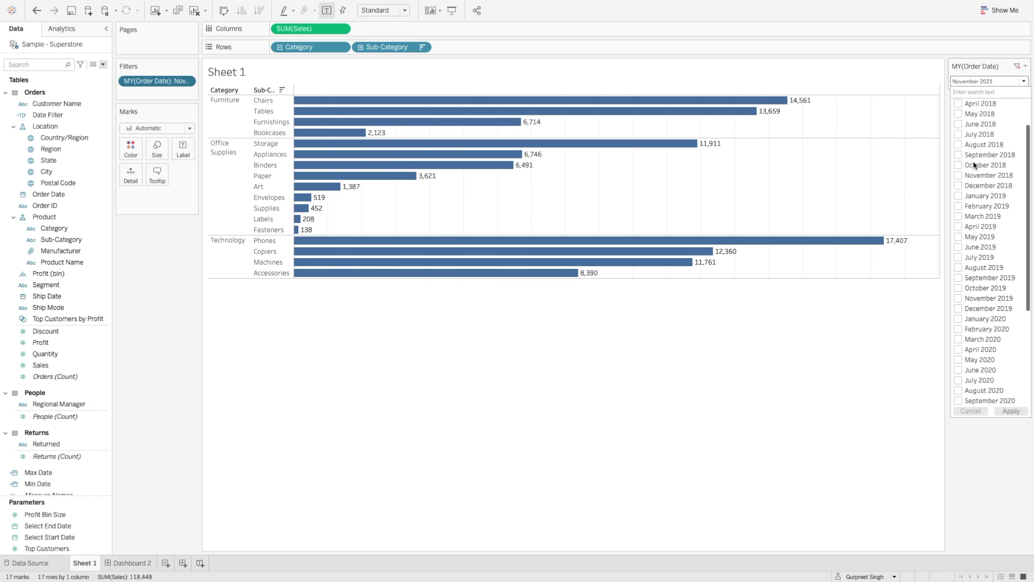
{"action": "left_click", "coordinate": [958, 379]}
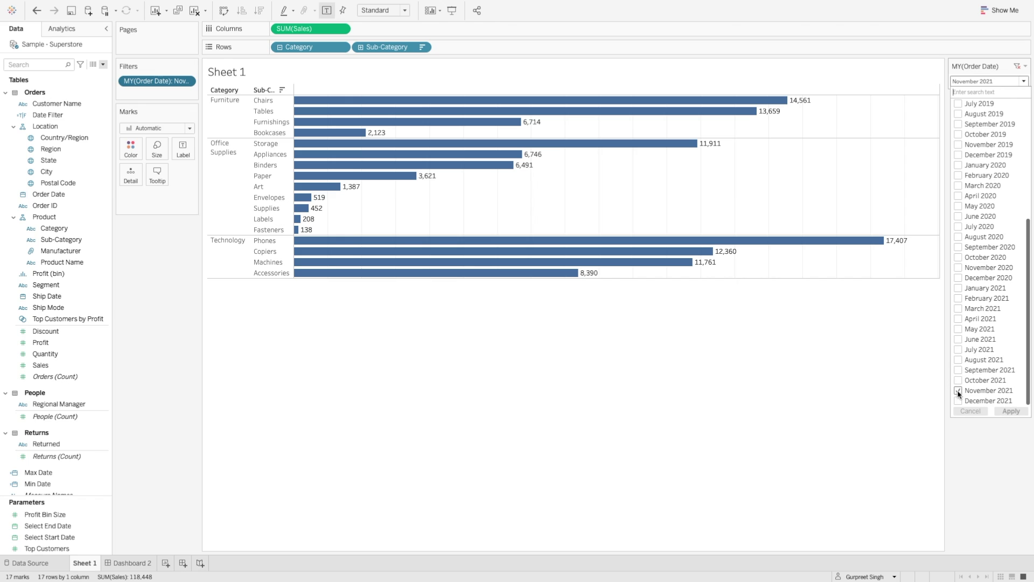
{"action": "left_click", "coordinate": [958, 400]}
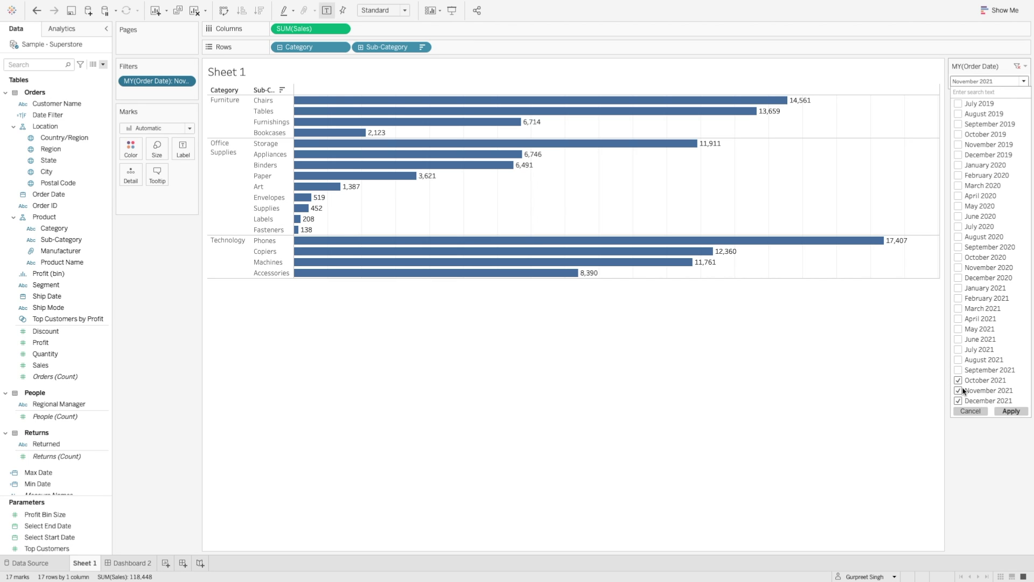
{"action": "left_click", "coordinate": [1010, 411]}
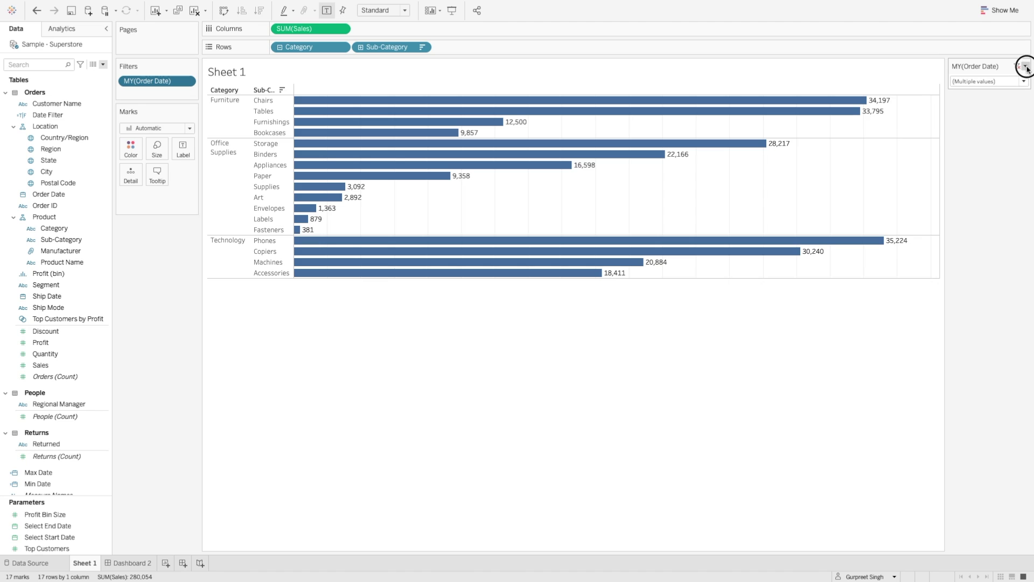
- Convert the Order Date filter to a custom Month / Day / Year date part and accept its filter settings without selecting any dates
{"action": "left_click", "coordinate": [1026, 67]}
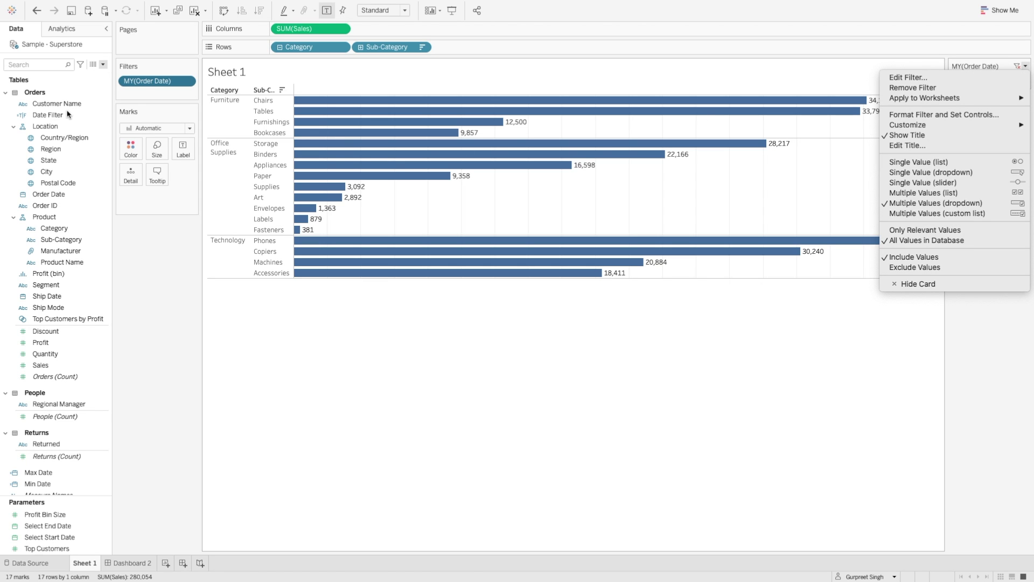
{"action": "left_click", "coordinate": [188, 84]}
{"action": "left_click", "coordinate": [187, 82]}
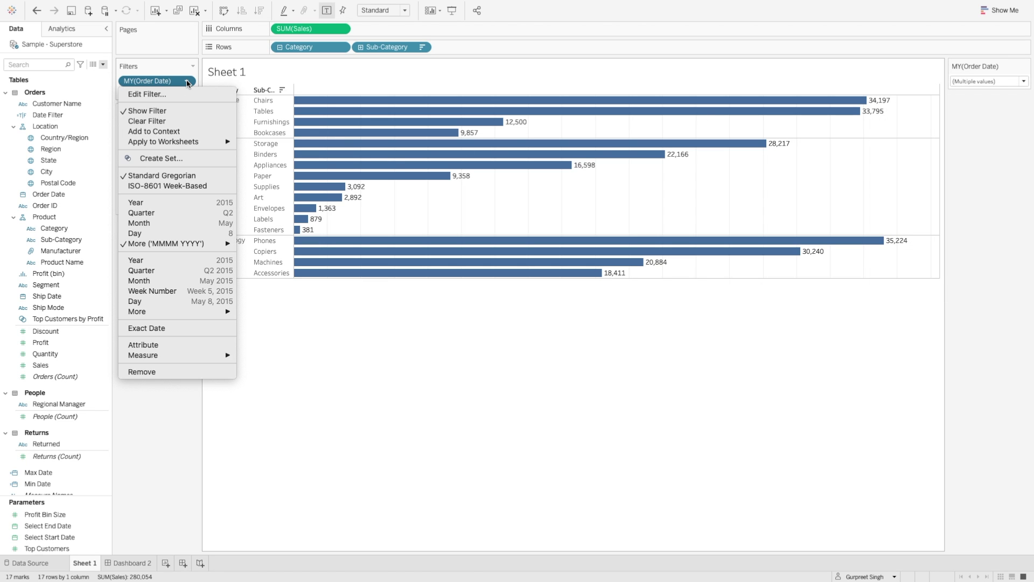
{"action": "mouse_move", "coordinate": [213, 245]}
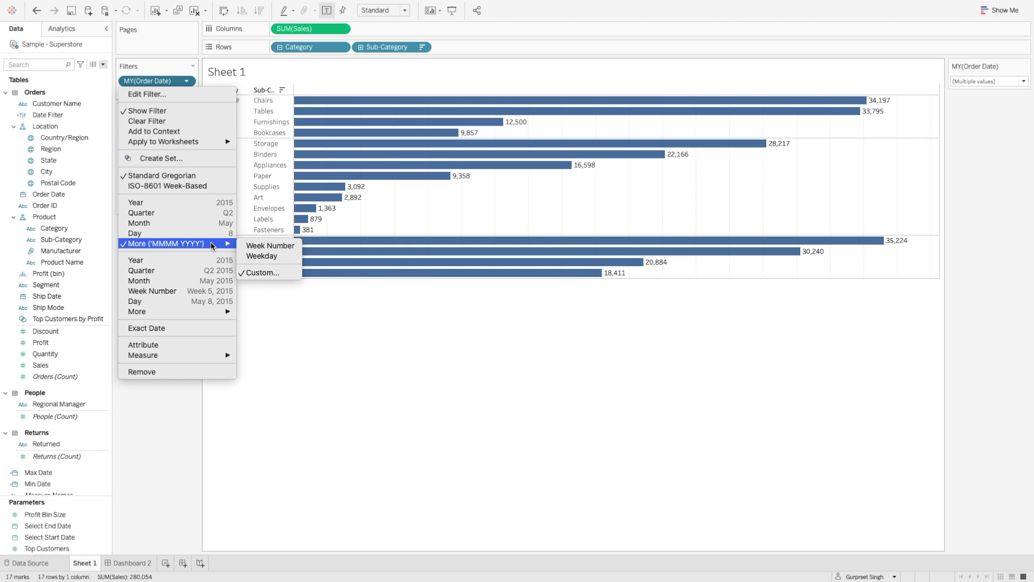
{"action": "left_click", "coordinate": [255, 273]}
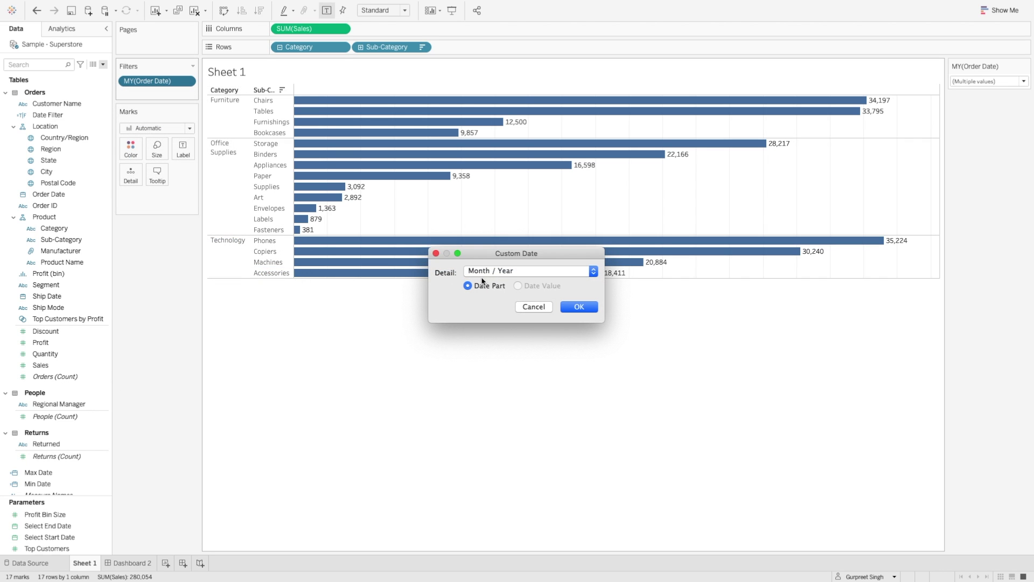
{"action": "left_click", "coordinate": [503, 273]}
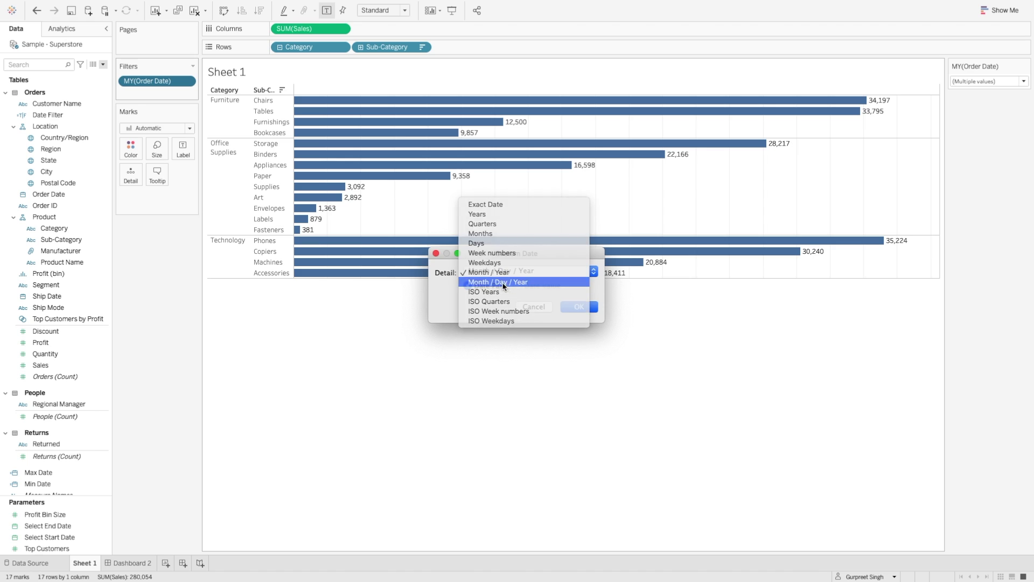
{"action": "left_click", "coordinate": [503, 281]}
{"action": "left_click", "coordinate": [579, 308]}
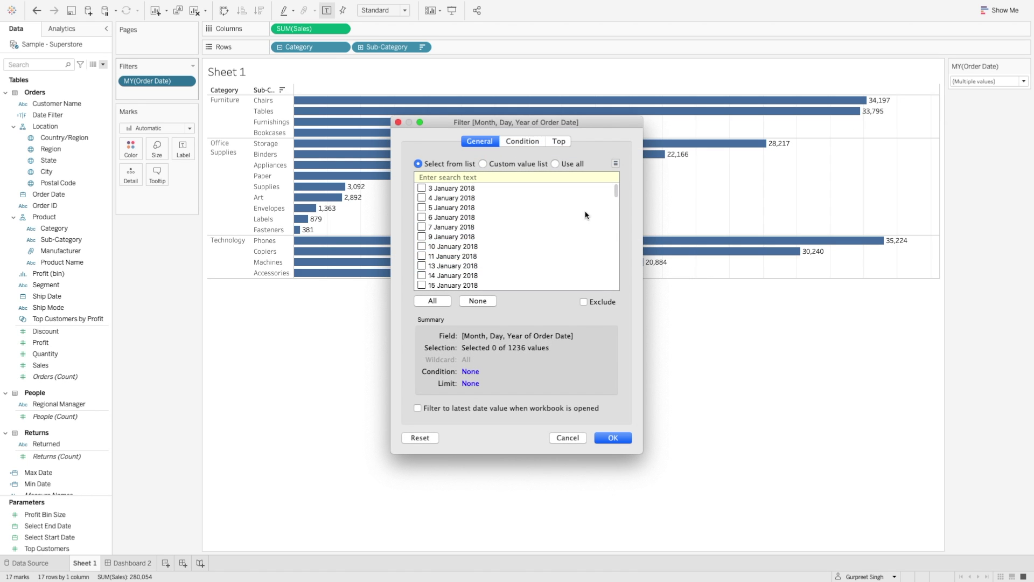
{"action": "scroll", "coordinate": [464, 233], "scroll_direction": "down", "scroll_amount": 20}
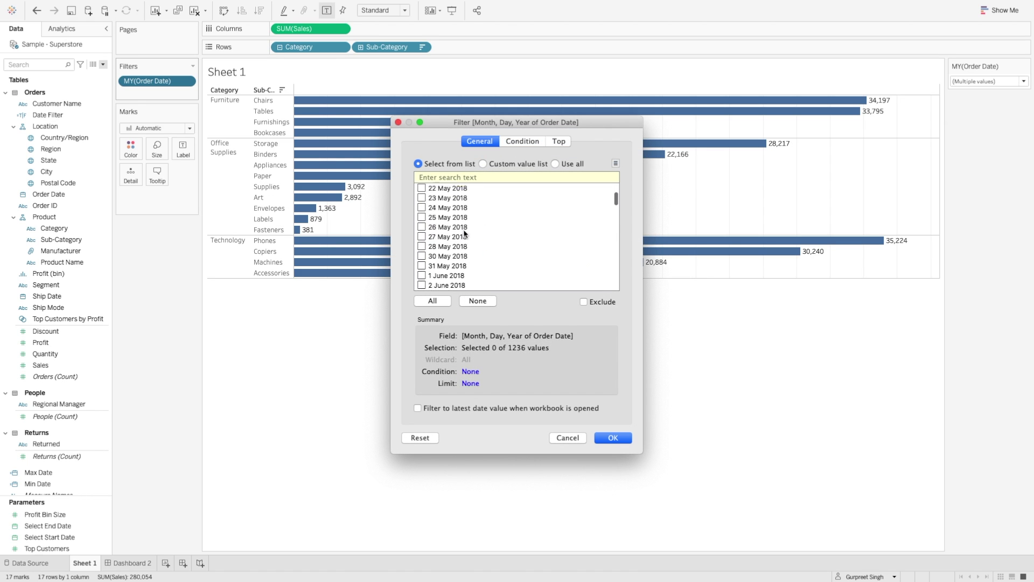
{"action": "scroll", "coordinate": [472, 231], "scroll_direction": "down", "scroll_amount": 15}
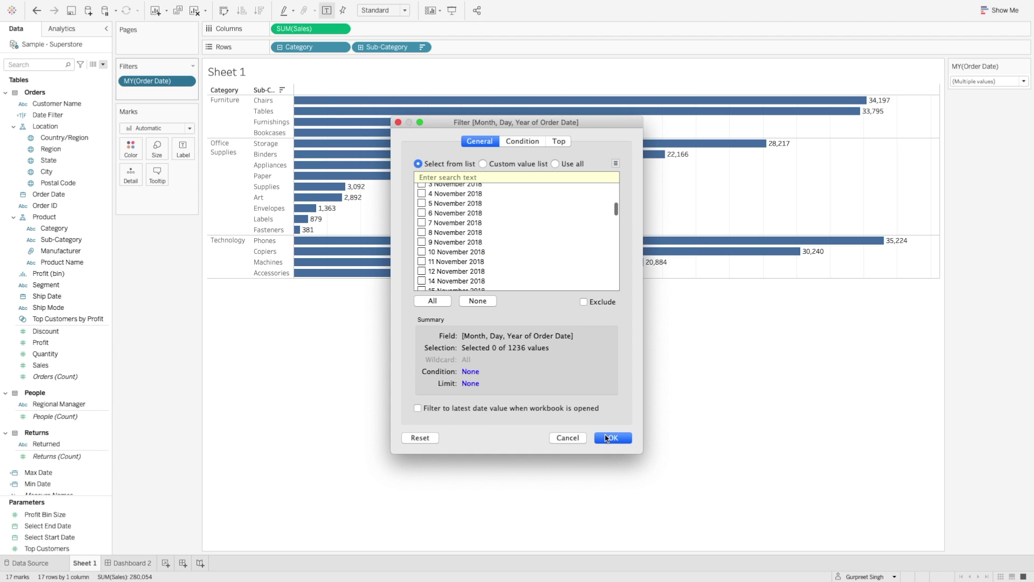
{"action": "left_click", "coordinate": [612, 437]}
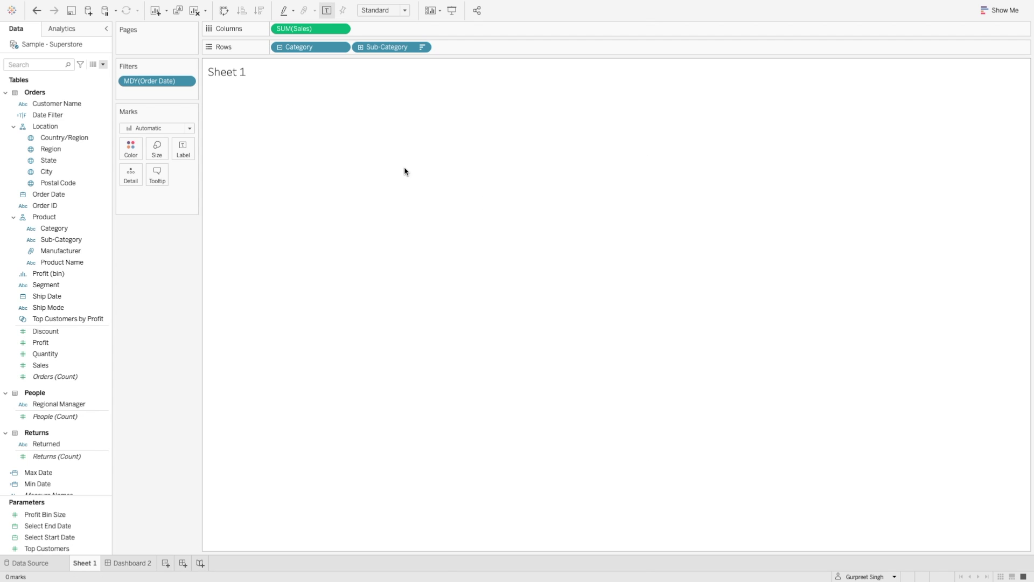
- Show the Month / Day / Year Order Date filter control and select all dates in its list
{"action": "left_click", "coordinate": [187, 81]}
{"action": "left_click", "coordinate": [165, 112]}
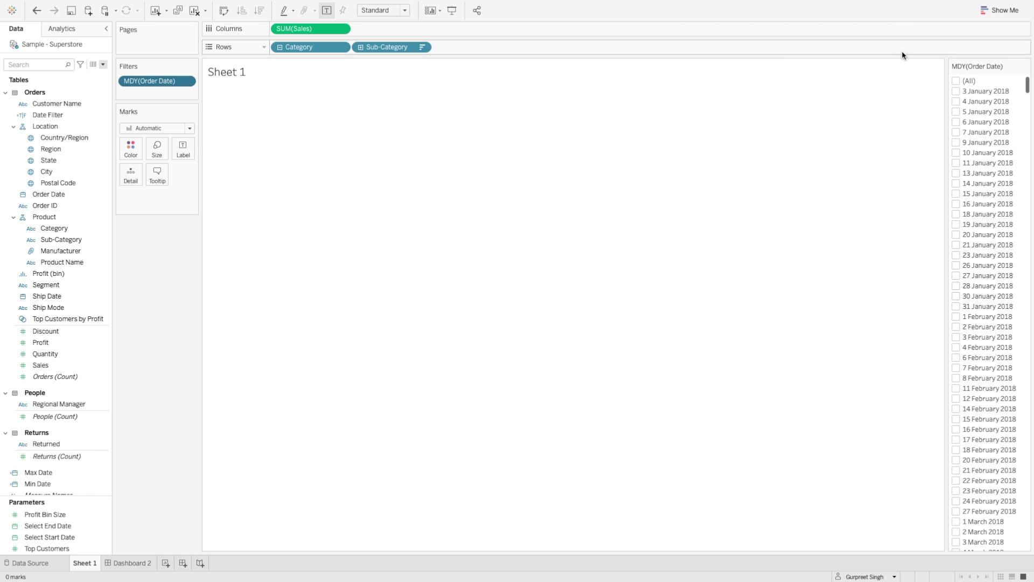
{"action": "left_click", "coordinate": [956, 81]}
{"action": "scroll", "coordinate": [1004, 158], "scroll_direction": "down", "scroll_amount": 20}
{"action": "scroll", "coordinate": [1005, 159], "scroll_direction": "down", "scroll_amount": 20}
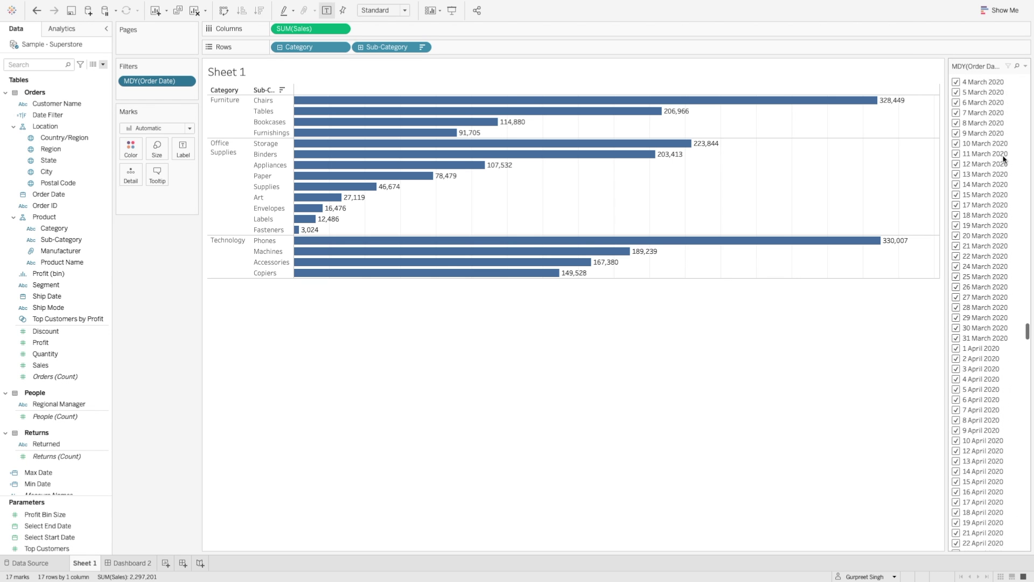
{"action": "scroll", "coordinate": [1001, 157], "scroll_direction": "down", "scroll_amount": 20}
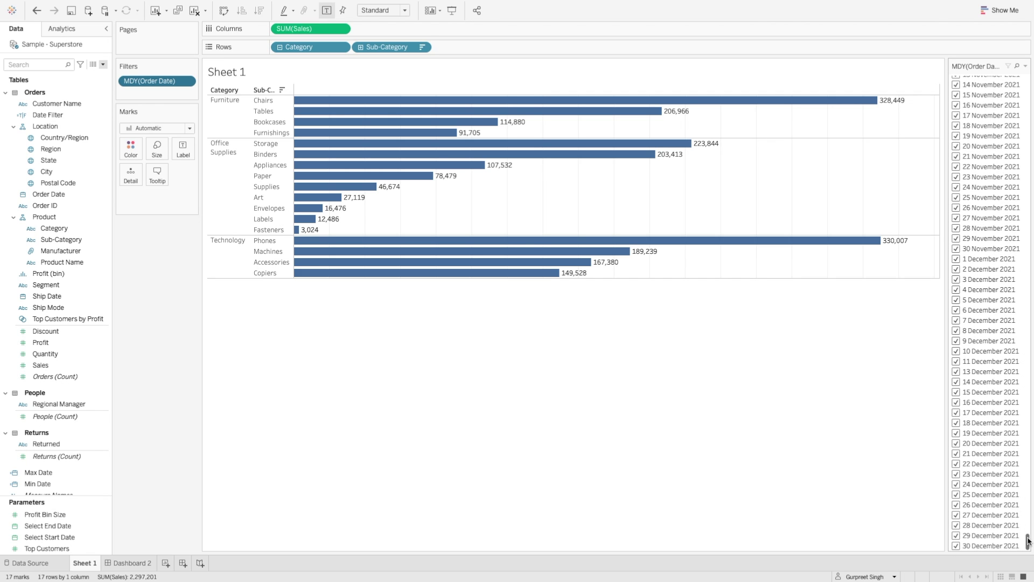
- Add an Apply button to the Month / Day / Year filter control, and remove the Order Date filter from the sheet
{"action": "left_click", "coordinate": [1026, 67]}
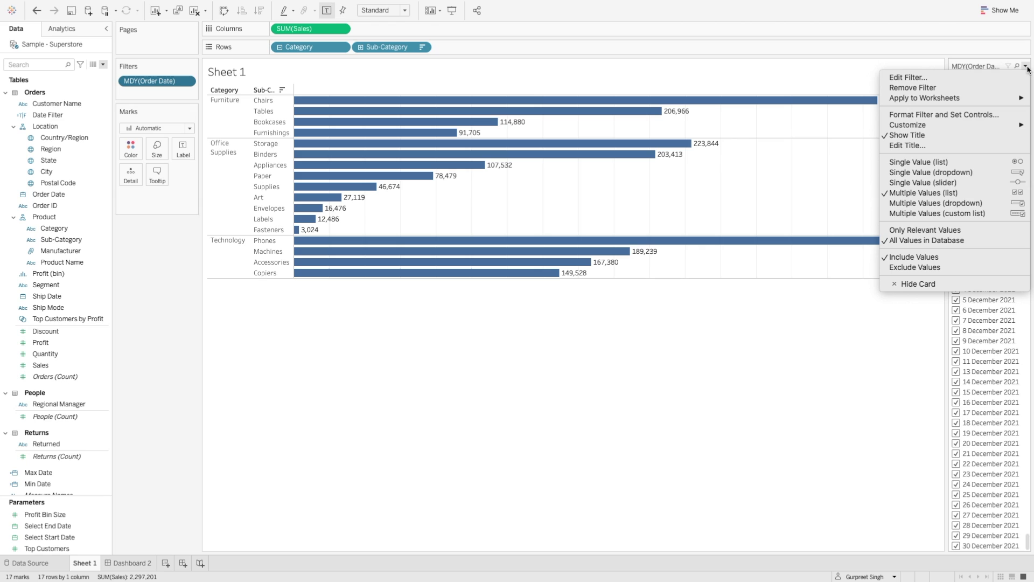
{"action": "mouse_move", "coordinate": [934, 125]}
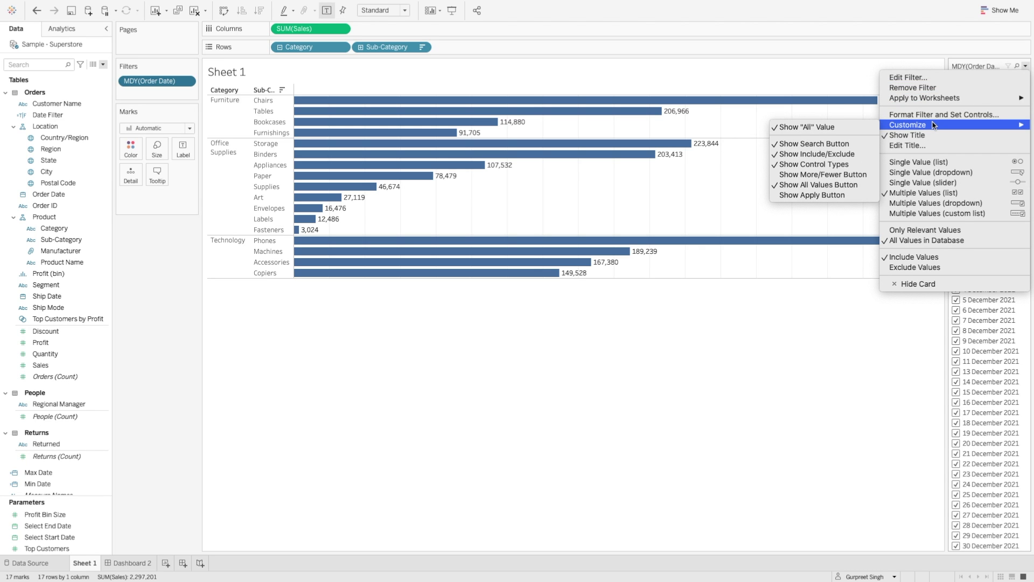
{"action": "left_click", "coordinate": [844, 195]}
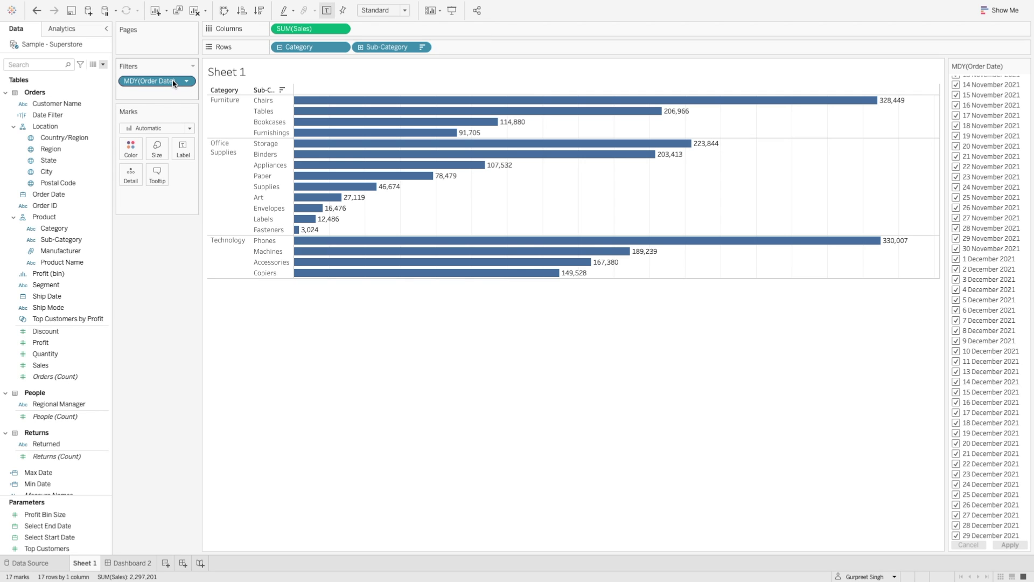
{"action": "left_click_drag", "start_coordinate": [173, 83], "coordinate": [164, 232]}
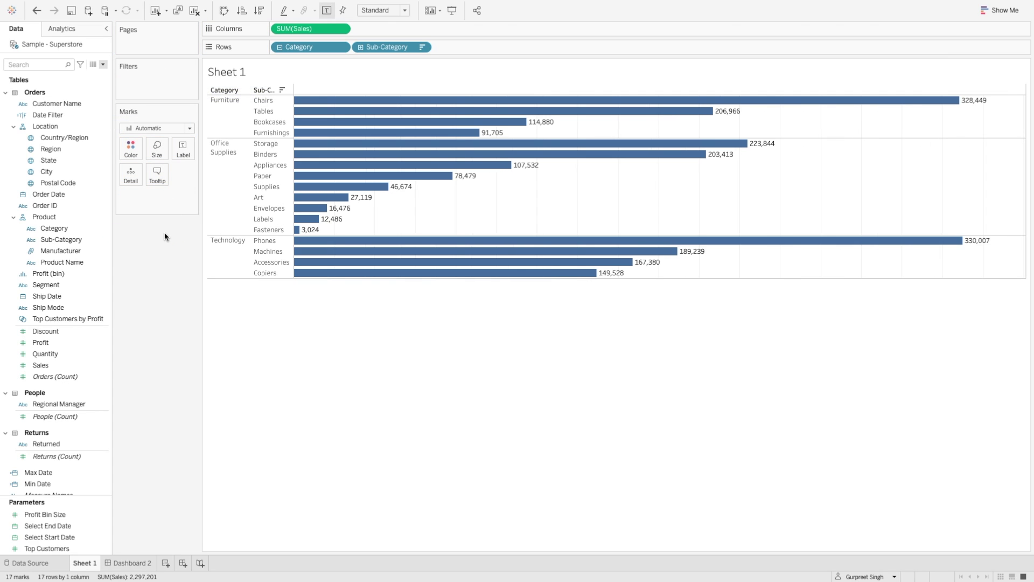
- Create a parameter named Start Date with the Date data type, keeping all values allowable
{"action": "left_click", "coordinate": [102, 65]}
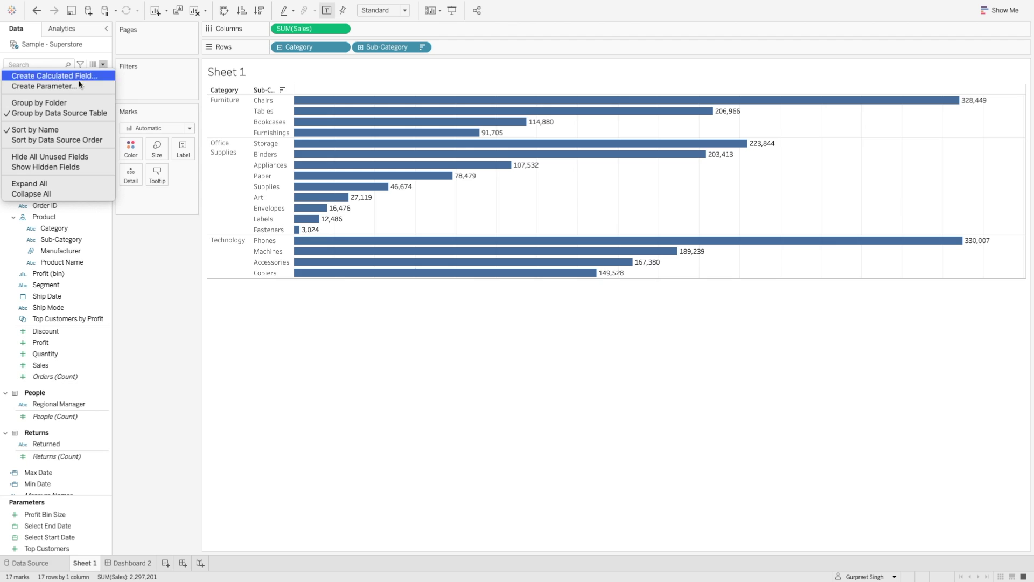
{"action": "left_click", "coordinate": [69, 88]}
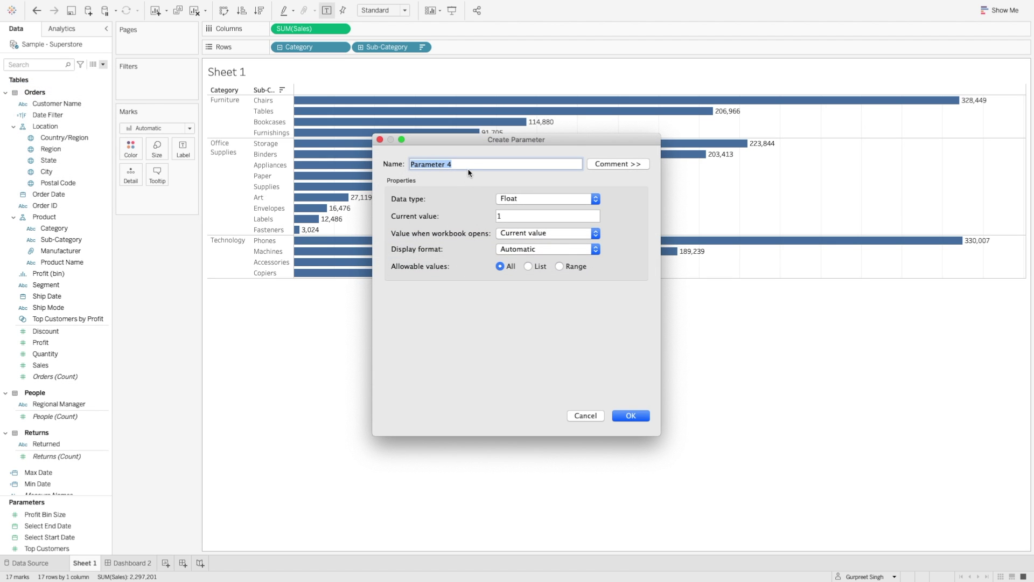
{"action": "type", "text": "Start Date"}
{"action": "left_click", "coordinate": [538, 199]}
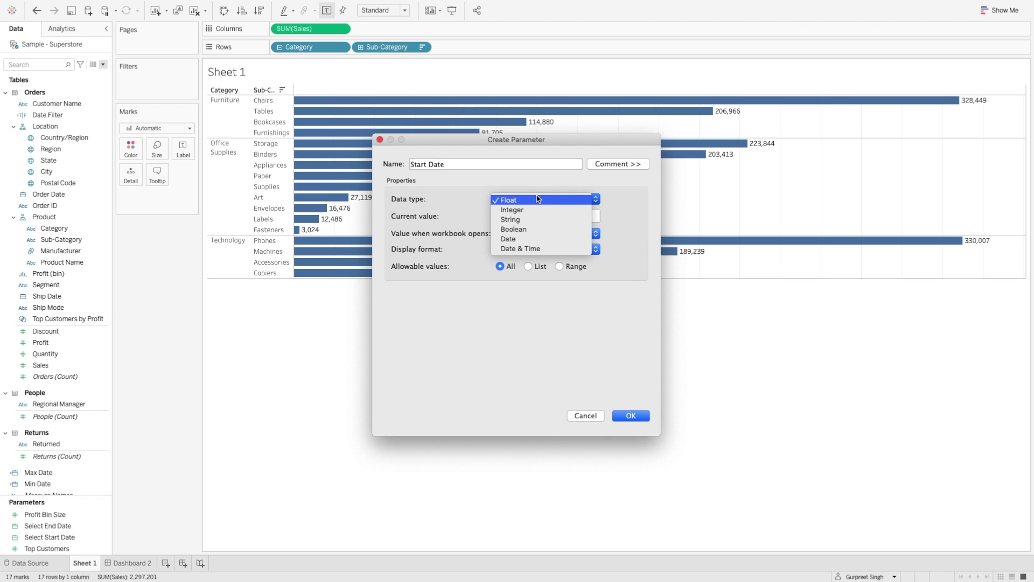
{"action": "left_click", "coordinate": [511, 239]}
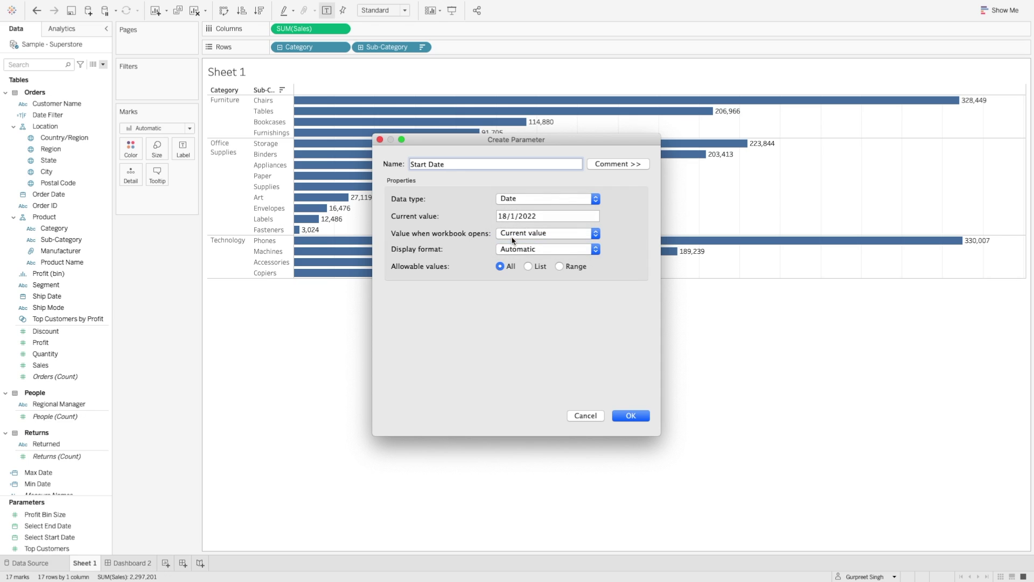
{"action": "left_click", "coordinate": [631, 417]}
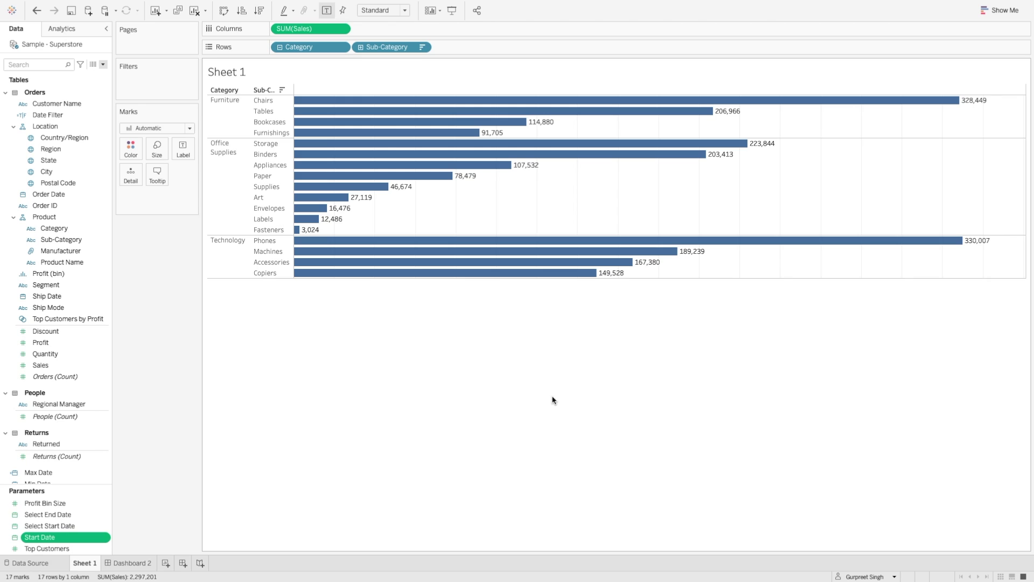
- Create a parameter named End Date with the Date data type, keeping all values allowable
{"action": "left_click", "coordinate": [102, 65]}
{"action": "left_click", "coordinate": [51, 85]}
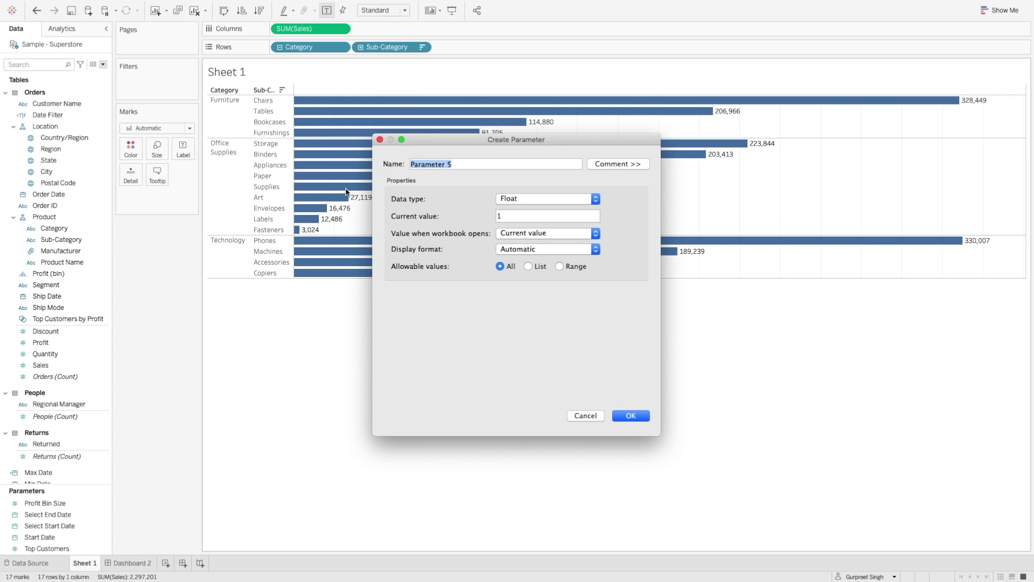
{"action": "type", "text": "End Date"}
{"action": "left_click", "coordinate": [519, 199]}
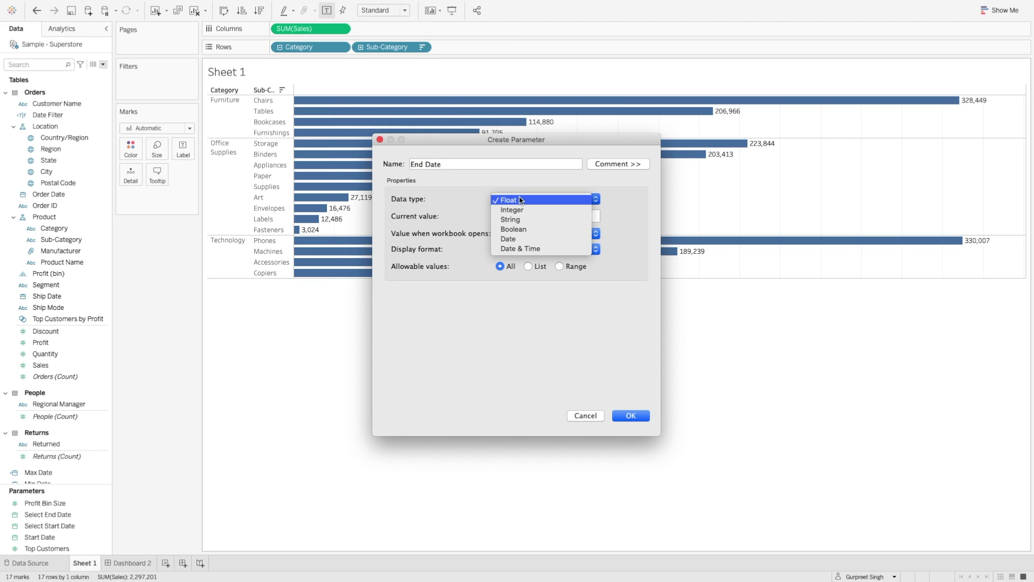
{"action": "left_click", "coordinate": [509, 238]}
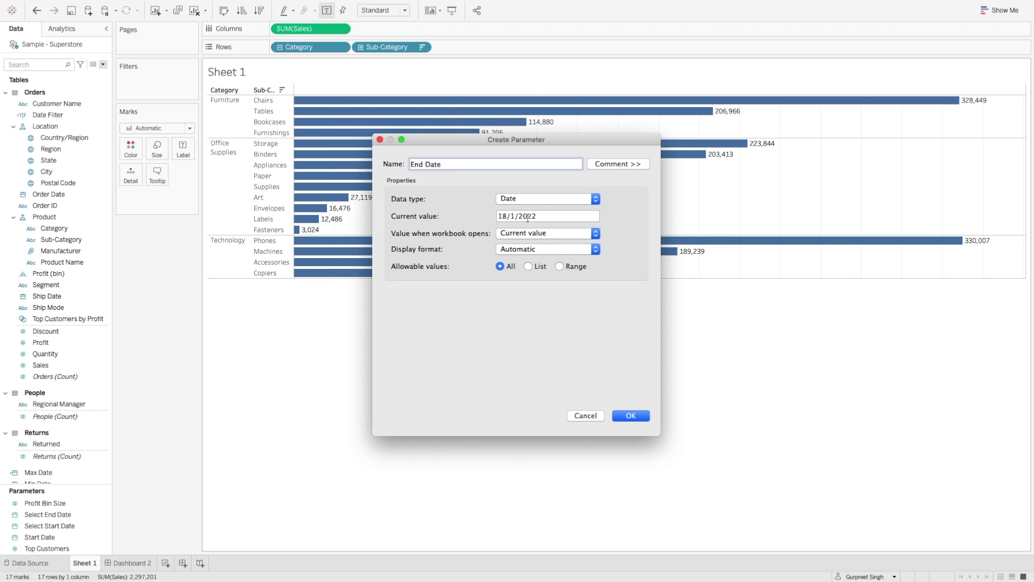
{"action": "left_click", "coordinate": [628, 416]}
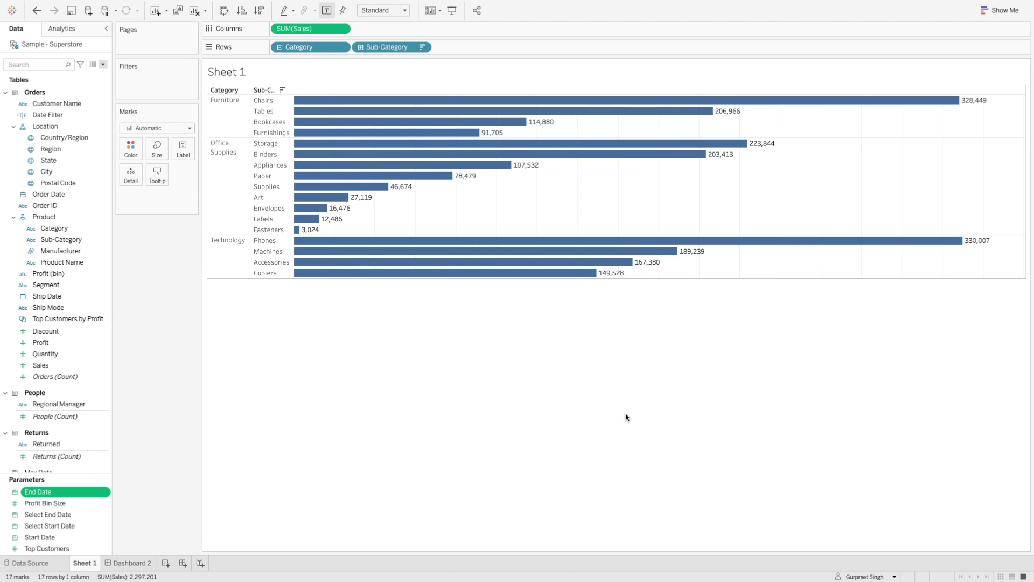
- Start a calculated field named Date Range with the condition [Order Date] <= [End Date]
{"action": "left_click", "coordinate": [103, 64]}
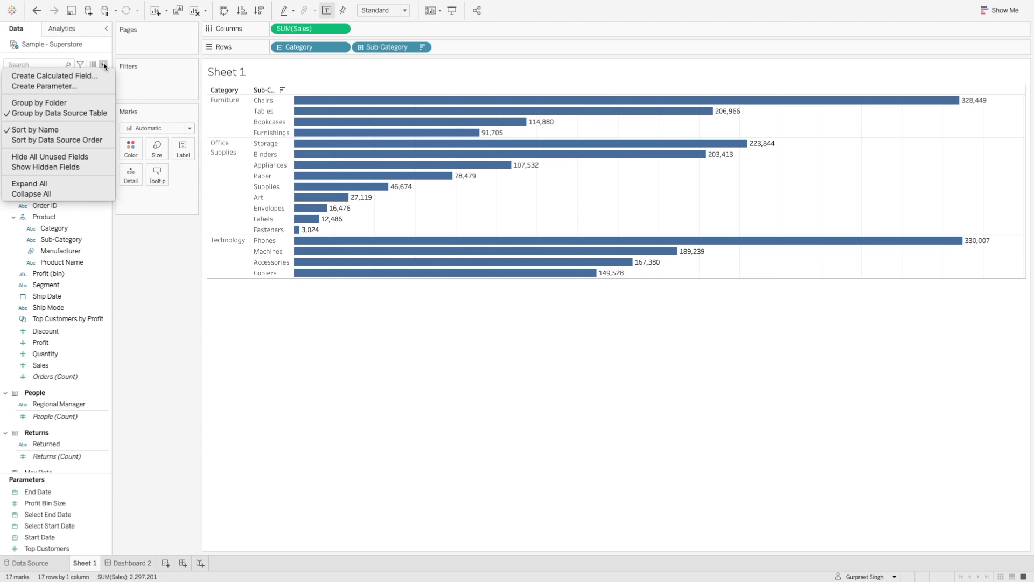
{"action": "left_click", "coordinate": [92, 75]}
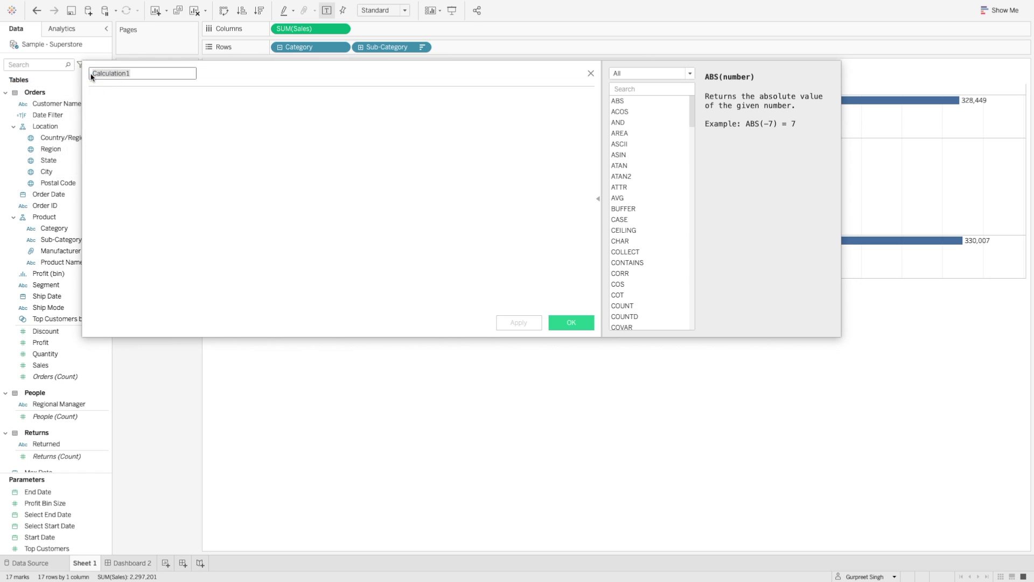
{"action": "type", "text": "Date Range"}
{"action": "left_click", "coordinate": [152, 94]}
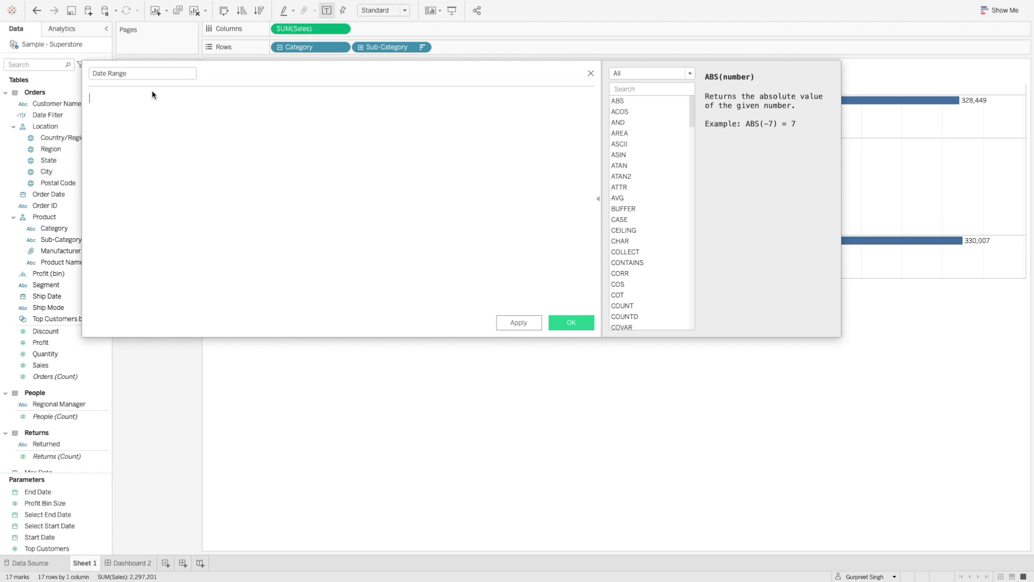
{"action": "type", "text": "ord"}
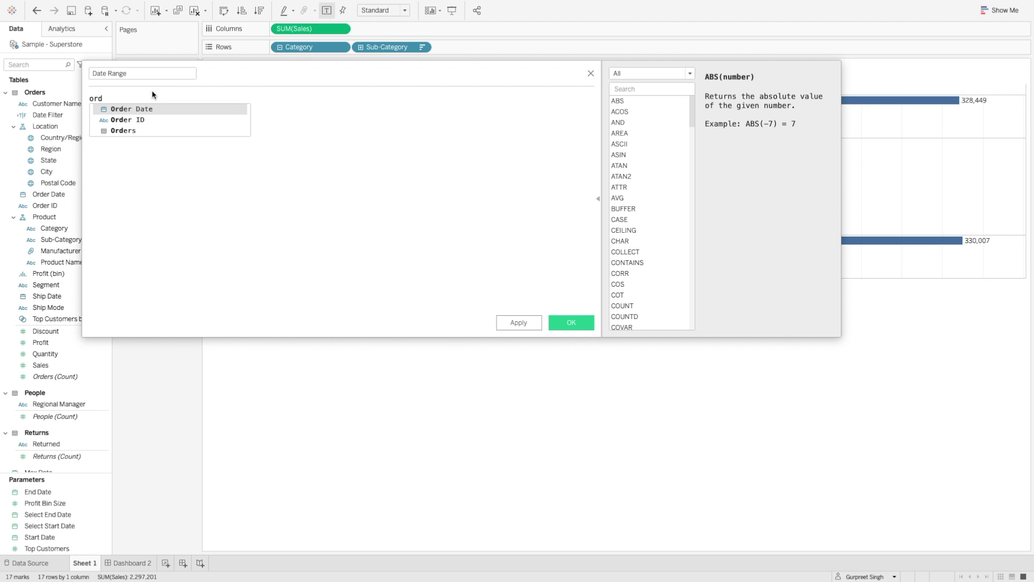
{"action": "key", "text": "Return"}
{"action": "type", "text": "<=end"}
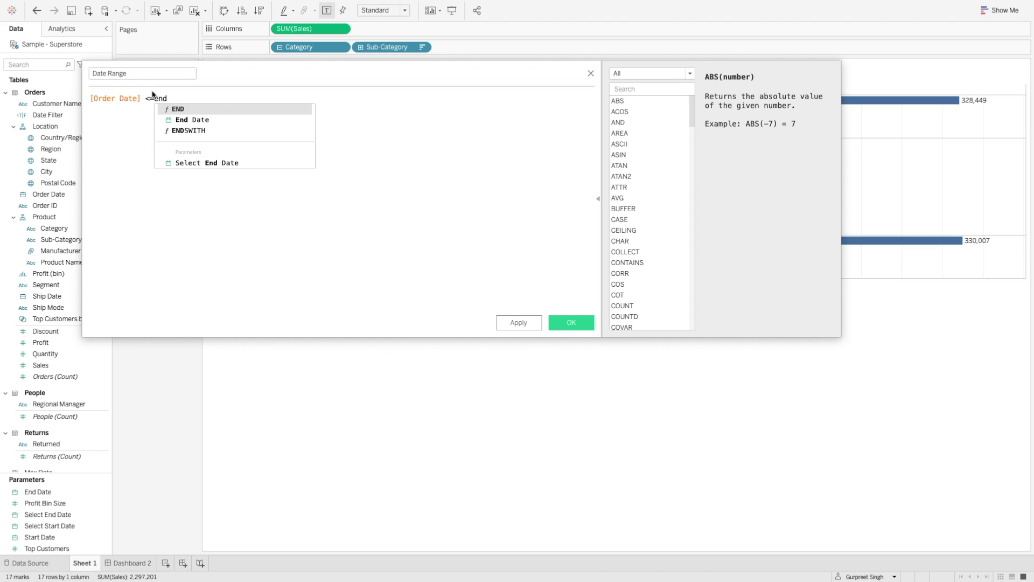
{"action": "key", "text": "Down"}
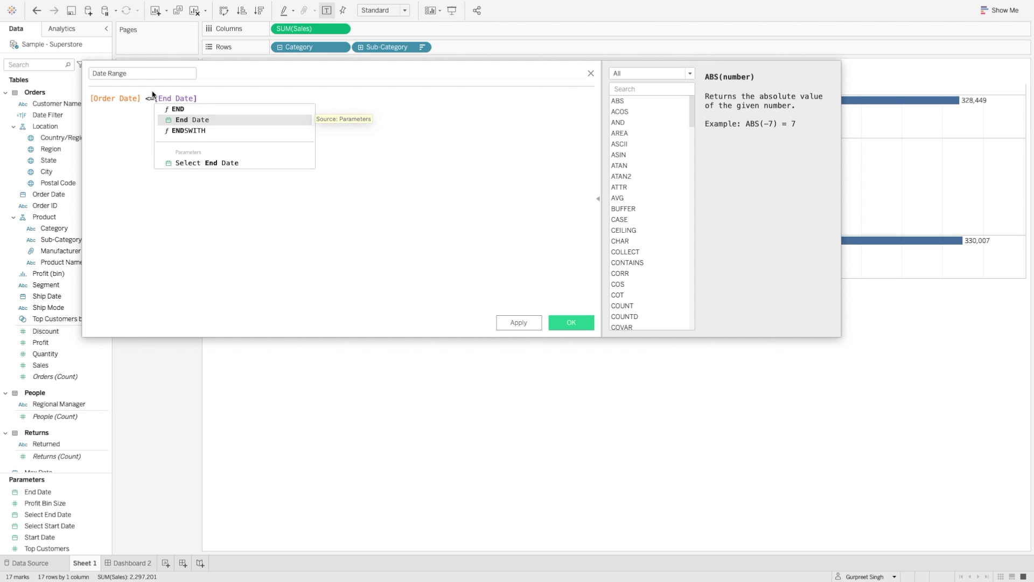
{"action": "key", "text": "Return"}
- Extend the Date Range formula with "and [Order Date] >= [Start Date]" and save the calculated field
{"action": "type", "text": "and orde"}
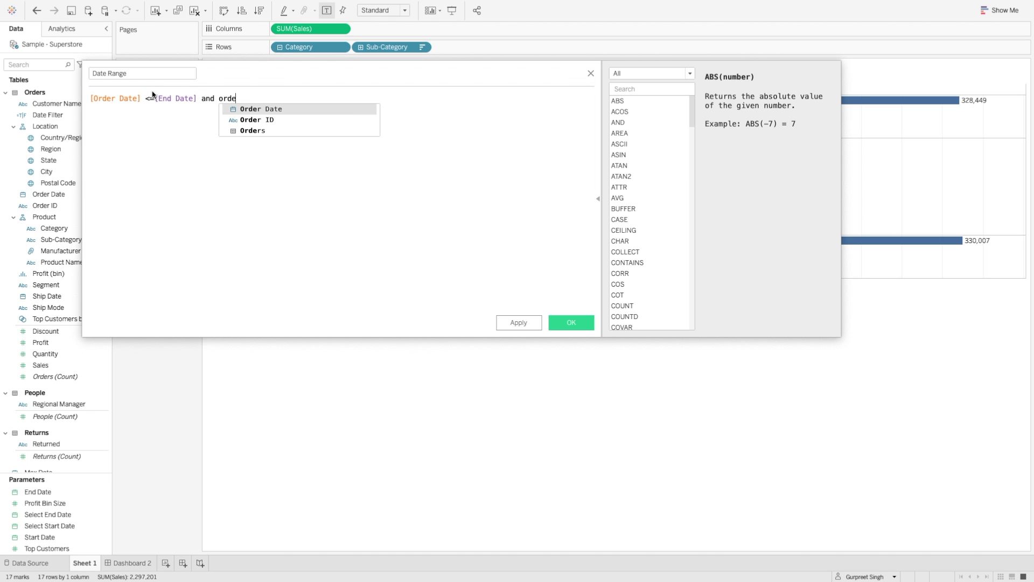
{"action": "key", "text": "Return"}
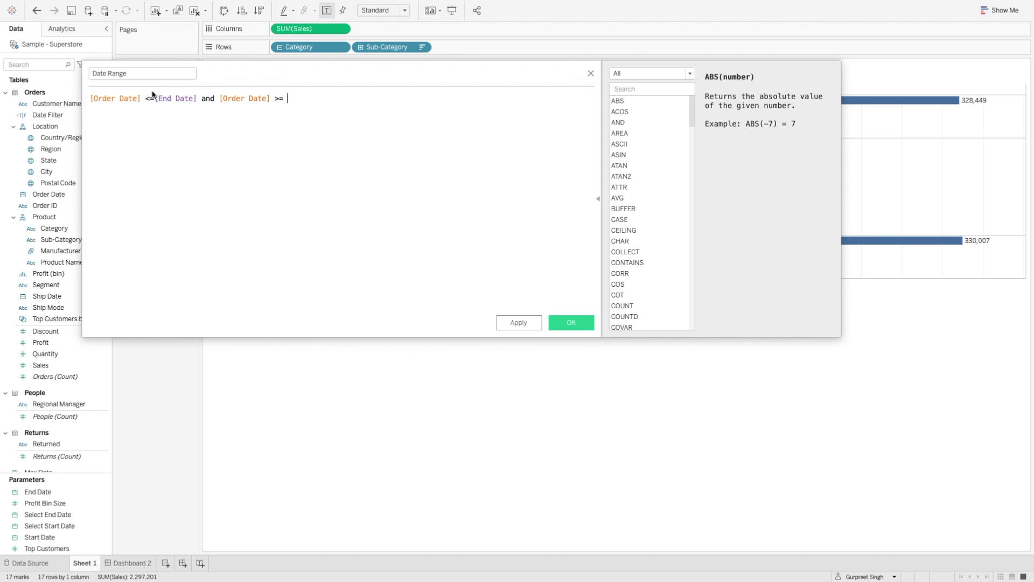
{"action": "type", "text": ">= star"}
{"action": "key", "text": "Return"}
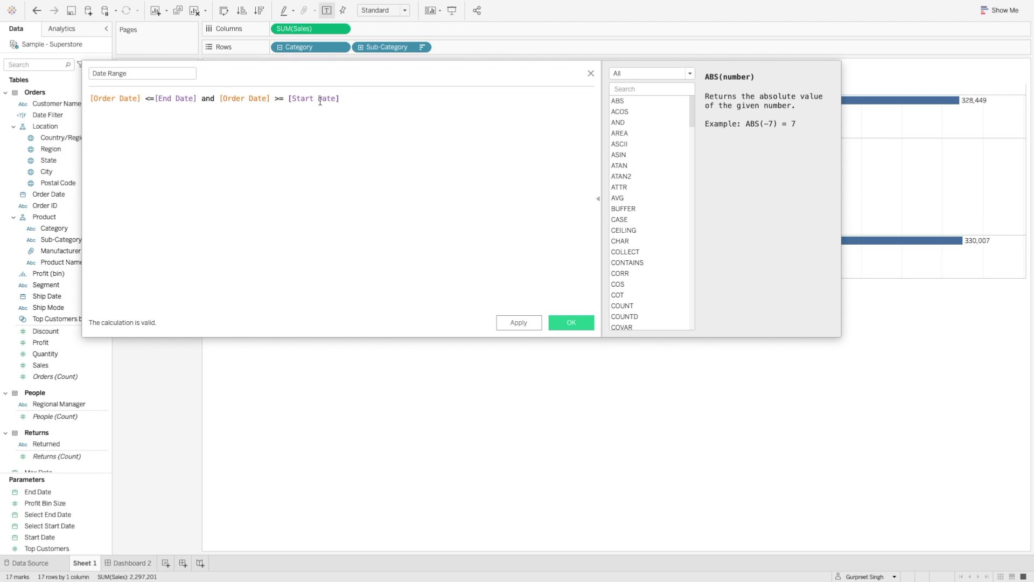
{"action": "left_click", "coordinate": [569, 322]}
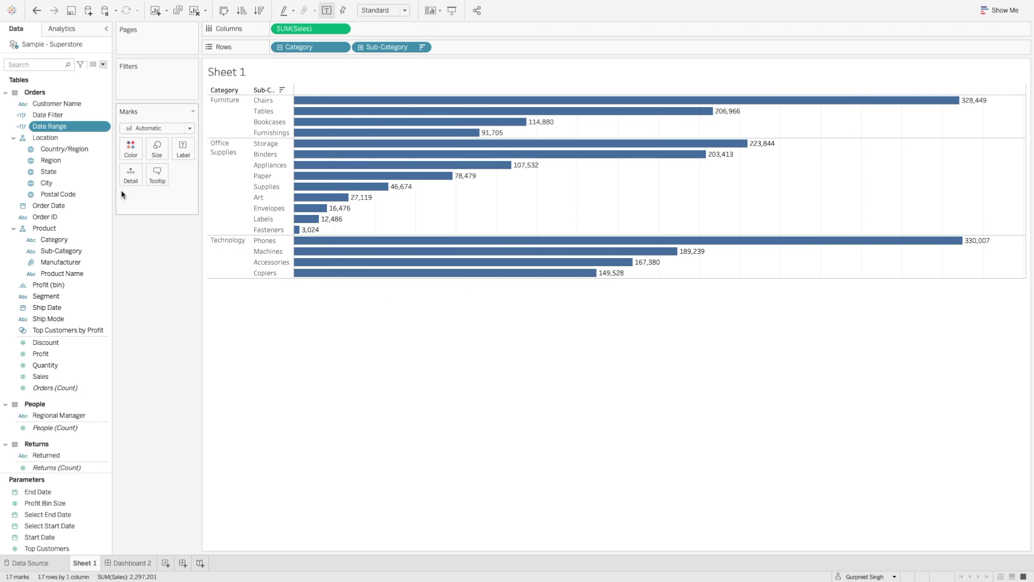
- Add Date Range as a filter on the sheet and show the End Date and Start Date parameter controls
{"action": "left_click_drag", "start_coordinate": [50, 126], "coordinate": [147, 91]}
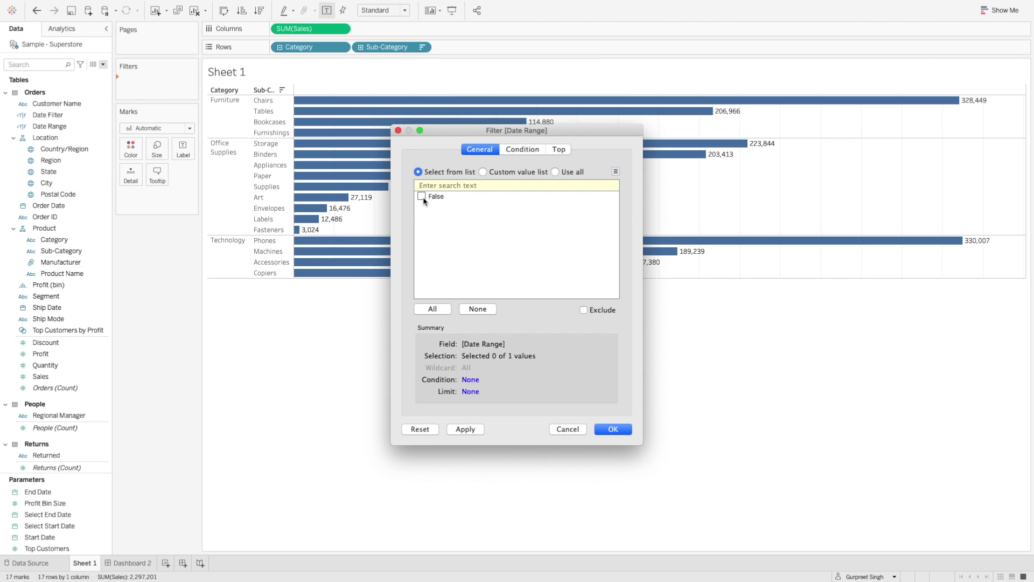
{"action": "left_click", "coordinate": [613, 430]}
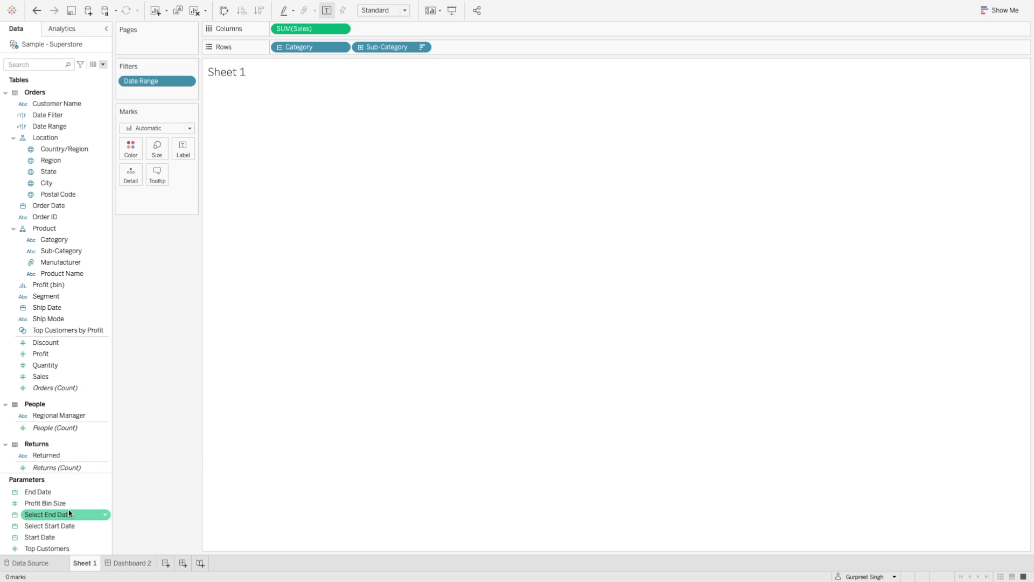
{"action": "right_click", "coordinate": [54, 495]}
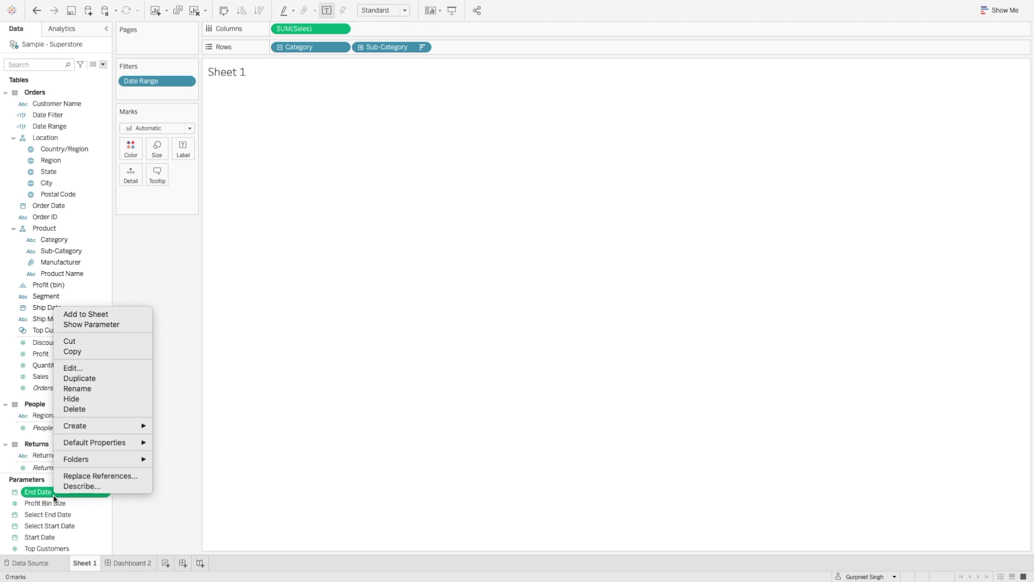
{"action": "left_click", "coordinate": [89, 324]}
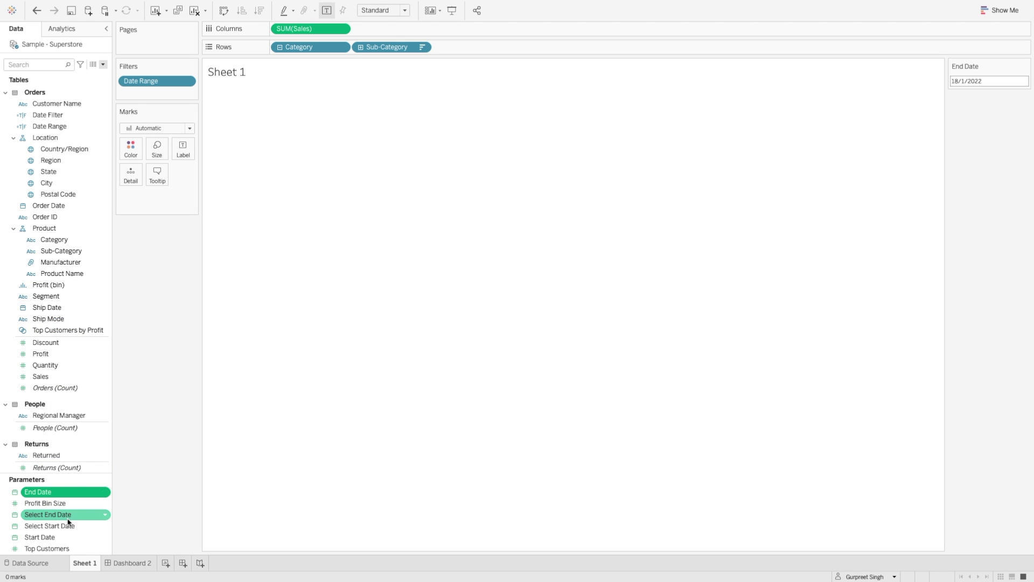
{"action": "right_click", "coordinate": [53, 537]}
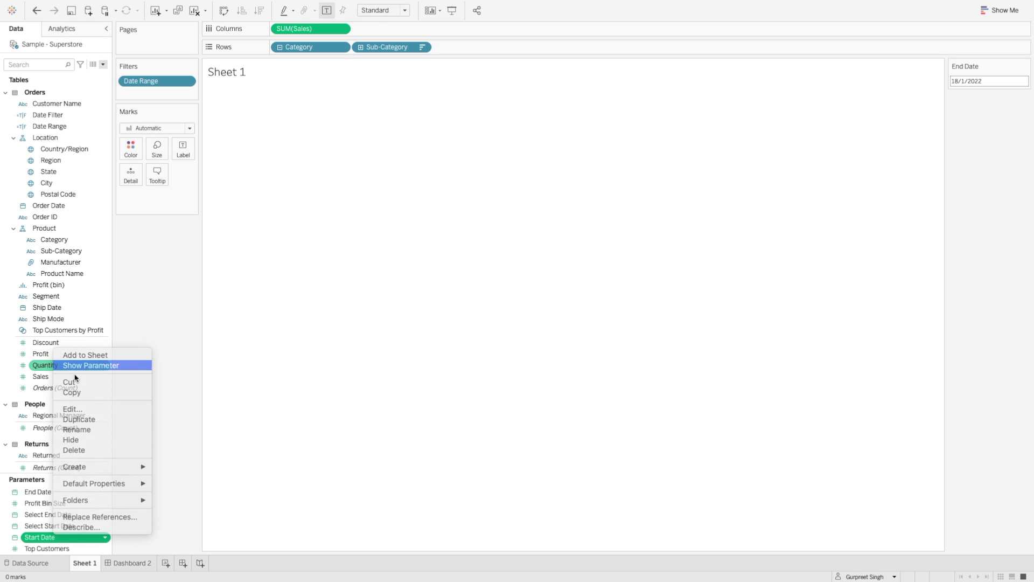
{"action": "left_click", "coordinate": [86, 364]}
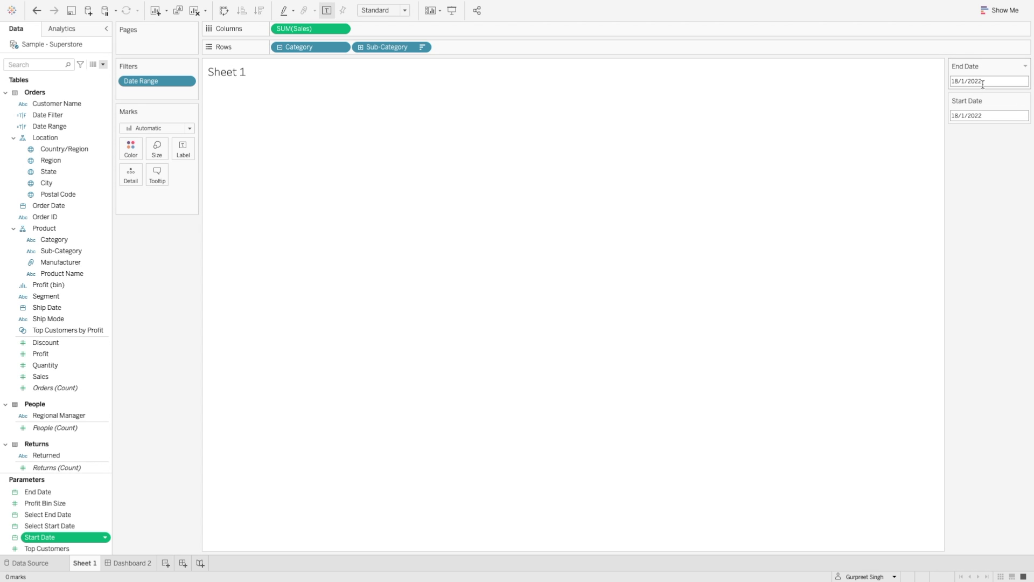
- Set the Start Date parameter to 18/1/2021 and reorder the parameter controls so Start Date sits above End Date
{"action": "left_click", "coordinate": [984, 116]}
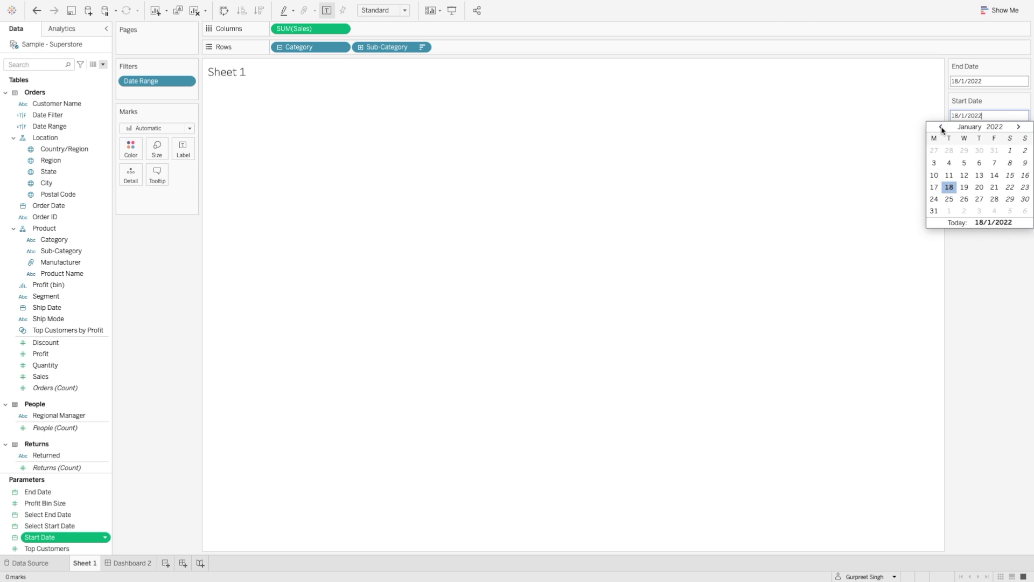
{"action": "key", "text": "BackSpace"}
{"action": "type", "text": "1"}
{"action": "key", "text": "Return"}
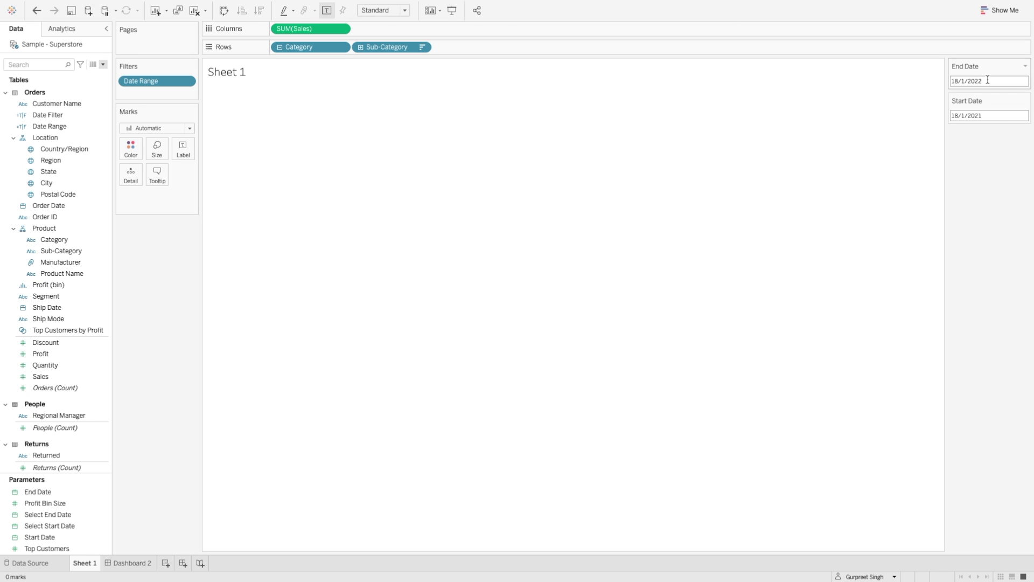
{"action": "left_click_drag", "start_coordinate": [988, 69], "coordinate": [988, 127]}
- Edit the Date Range filter to include only the True value
{"action": "left_click", "coordinate": [188, 81]}
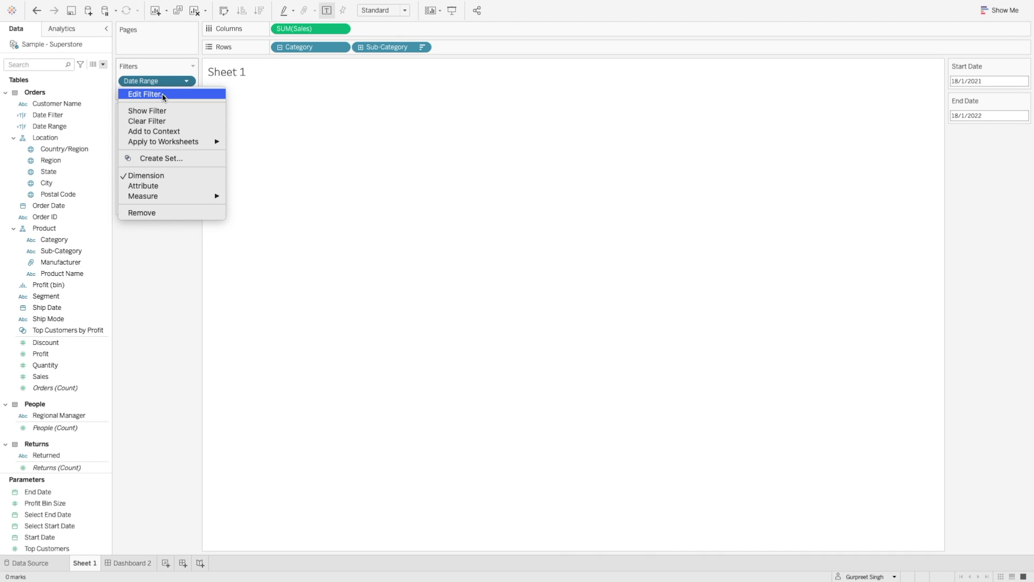
{"action": "left_click", "coordinate": [145, 94]}
{"action": "left_click", "coordinate": [422, 205]}
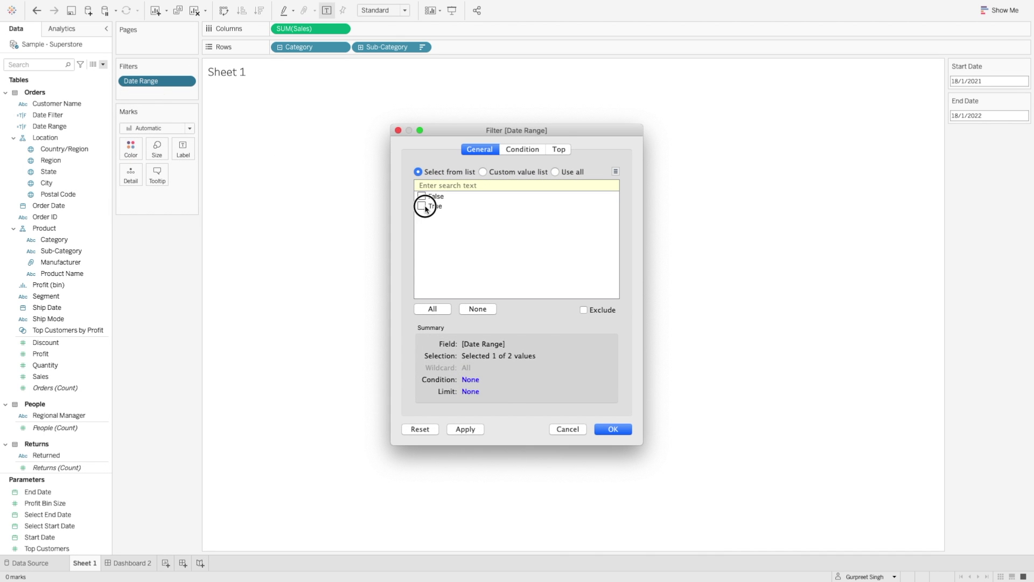
{"action": "left_click", "coordinate": [614, 429]}
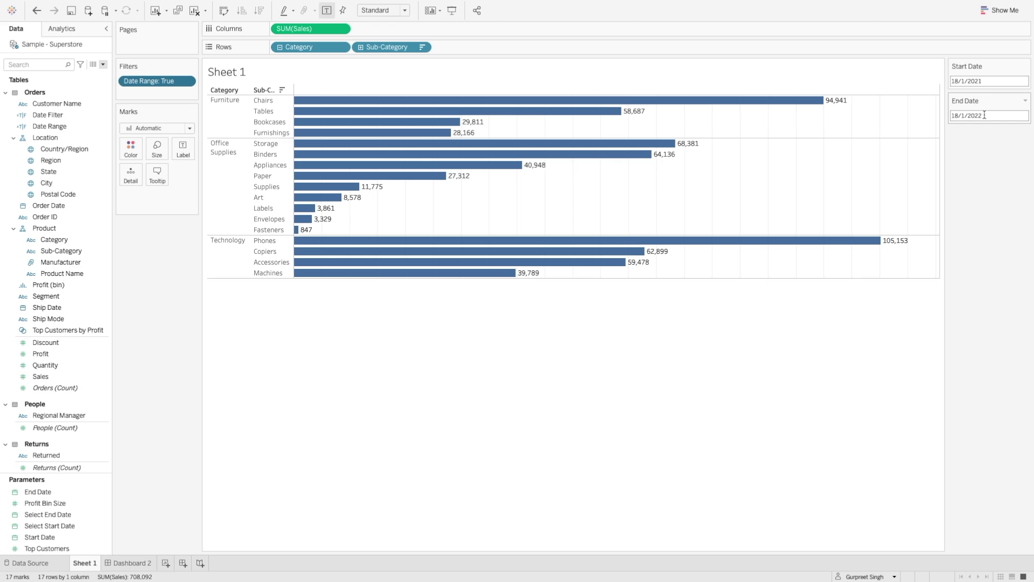
- Set the Start Date parameter to 1/12/2021
{"action": "left_click", "coordinate": [969, 80]}
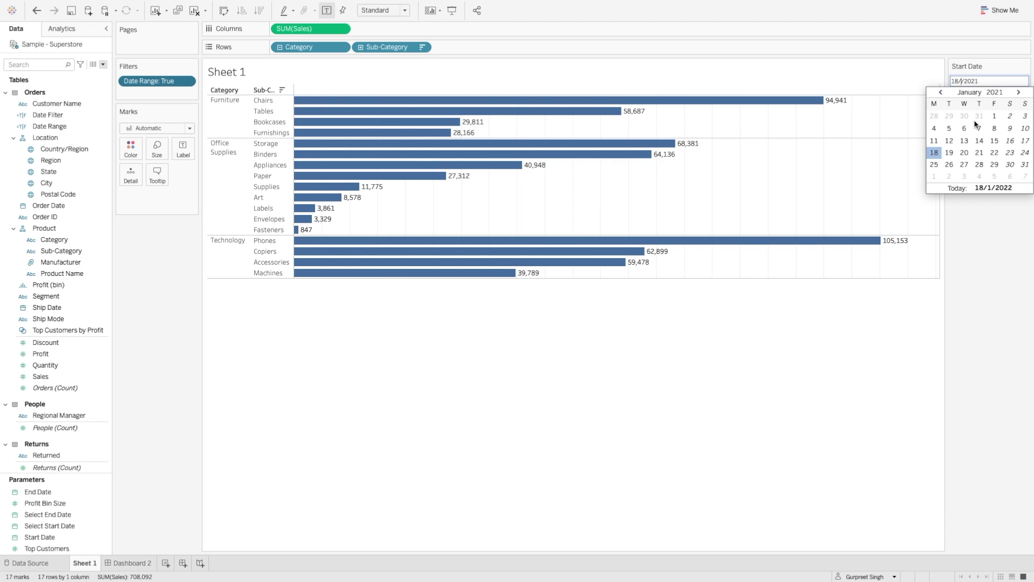
{"action": "type", "text": "12/2"}
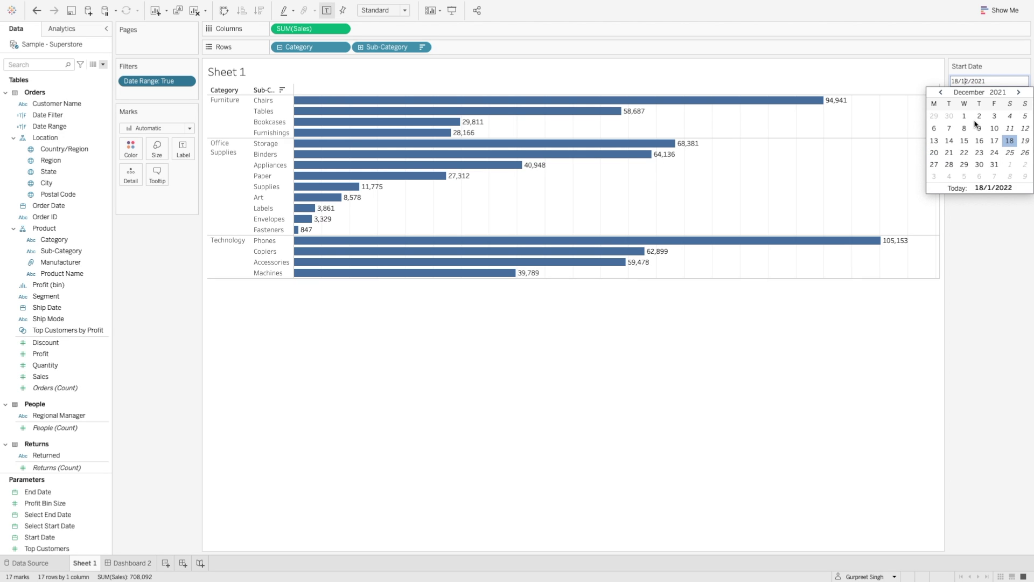
{"action": "type", "text": "021"}
{"action": "key", "text": "Tab"}
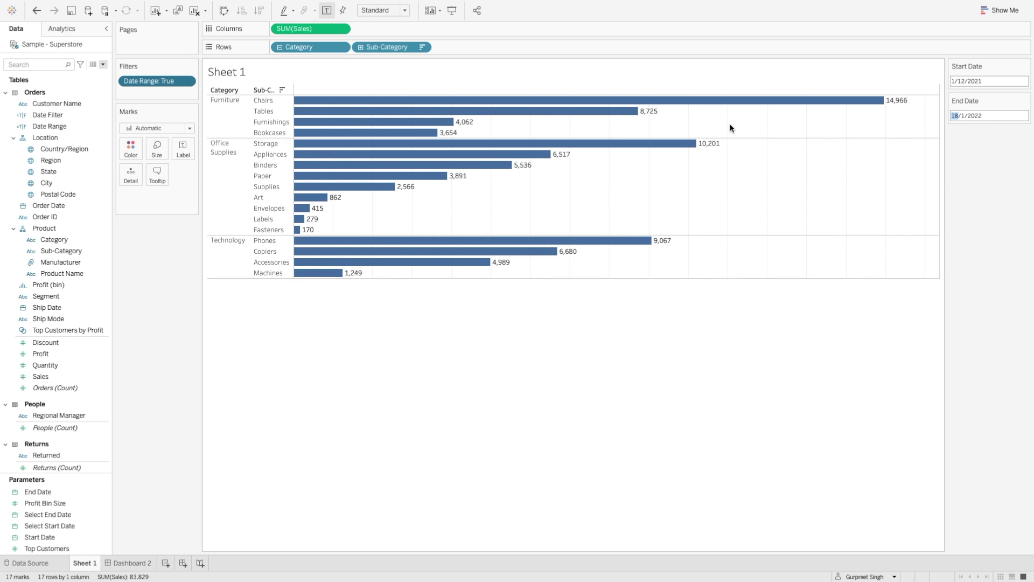
- Set the End Date parameter to 31/12/2021
{"action": "left_click", "coordinate": [959, 114]}
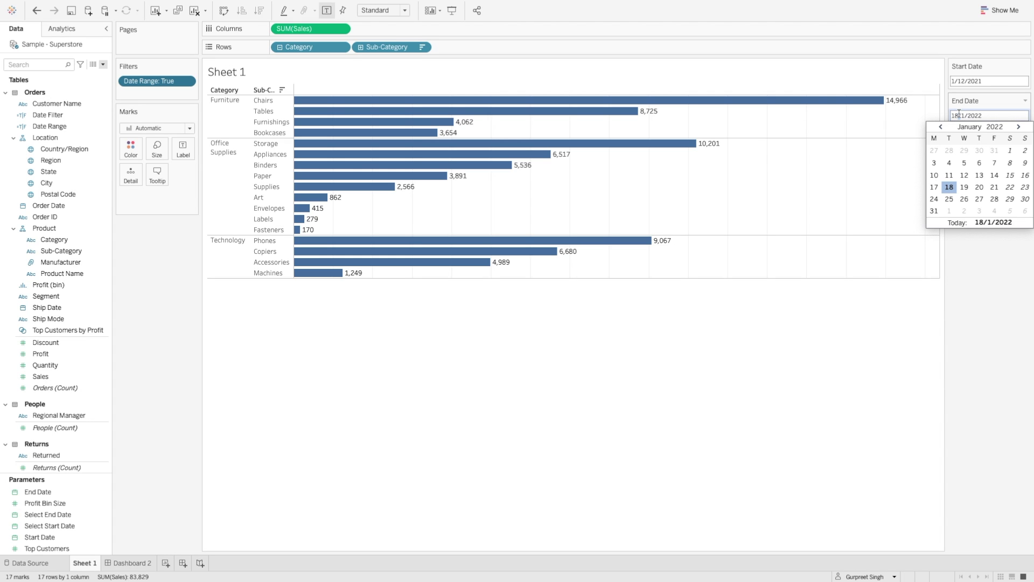
{"action": "left_click", "coordinate": [995, 152]}
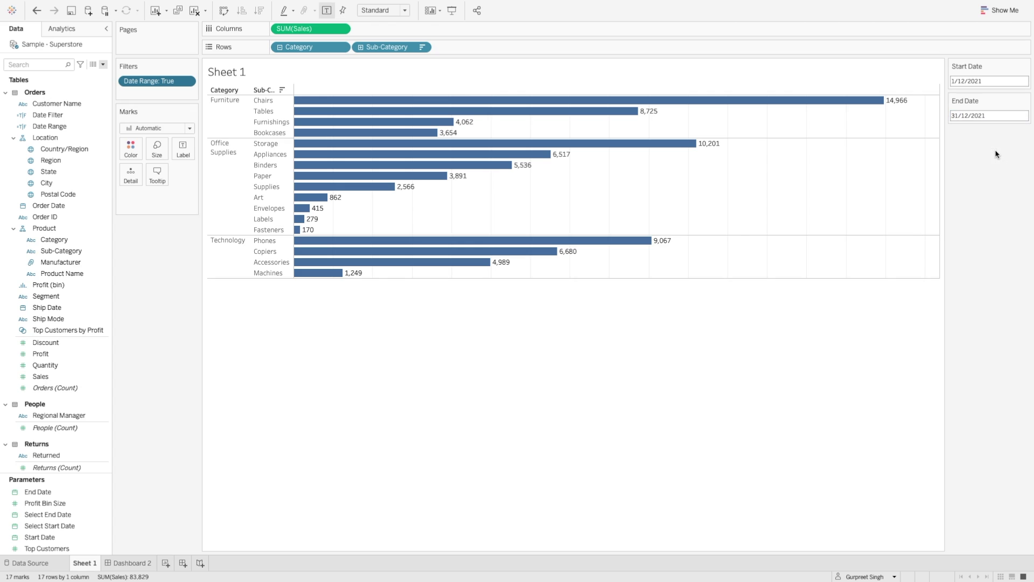
{"action": "left_click_drag", "start_coordinate": [985, 116], "coordinate": [919, 110]}
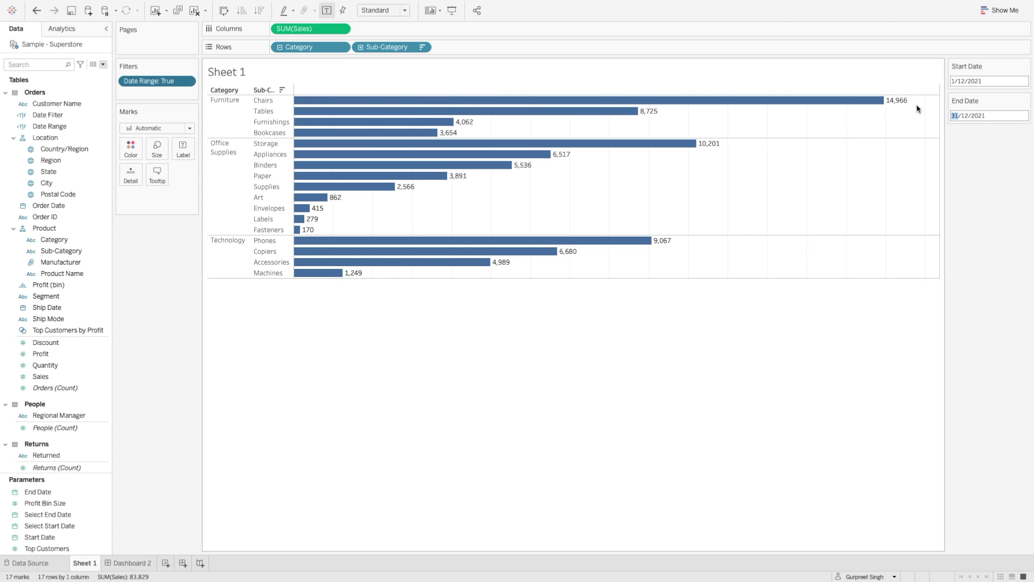
{"action": "left_click", "coordinate": [980, 82]}
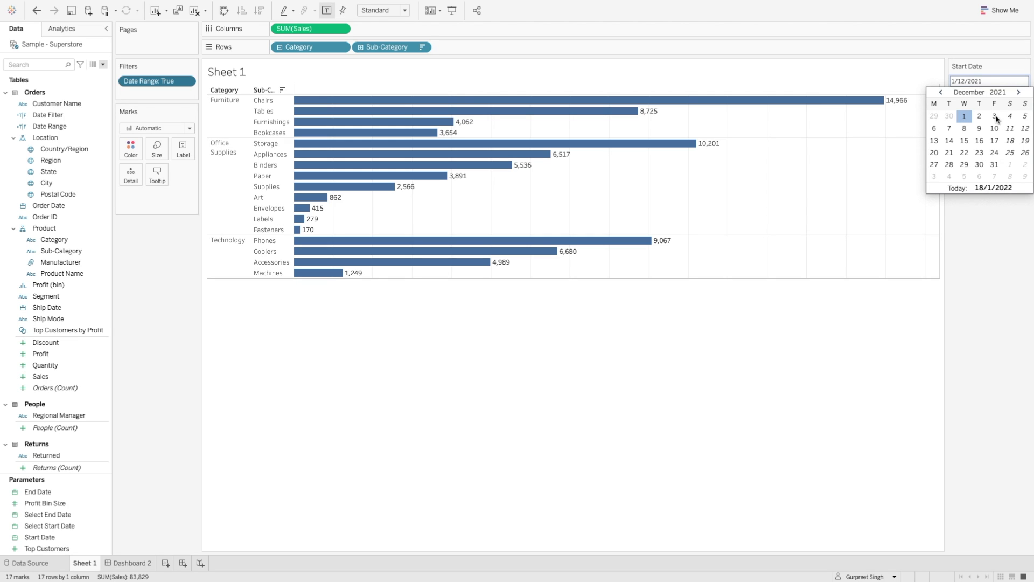
{"action": "left_click", "coordinate": [994, 211]}
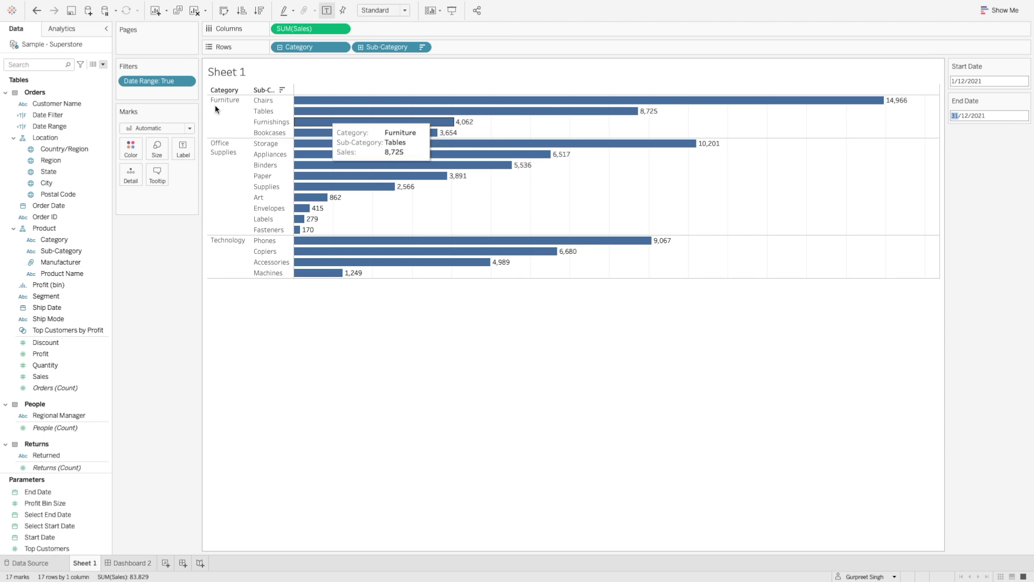
- Create a calculated field named Max Date with the formula { FIXED :MAX([Order Date])}
{"action": "left_click", "coordinate": [102, 65]}
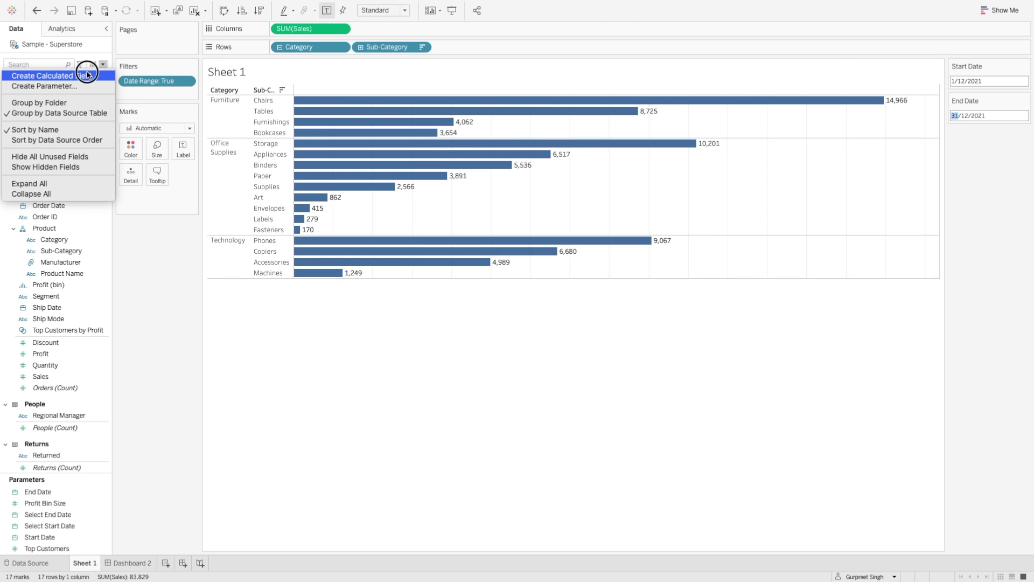
{"action": "left_click", "coordinate": [86, 72]}
{"action": "type", "text": "Max Date"}
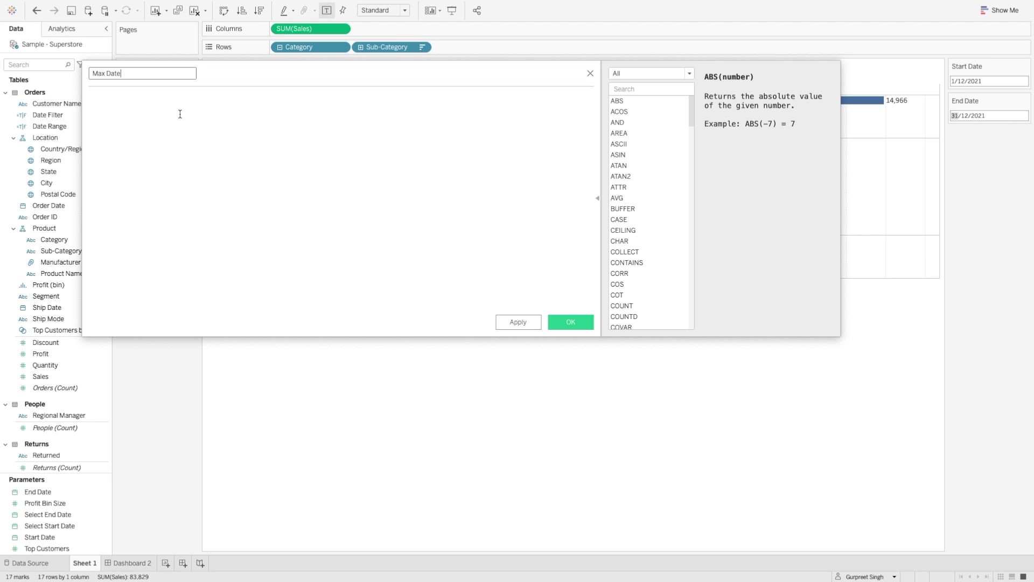
{"action": "left_click", "coordinate": [180, 113]}
{"action": "type", "text": "fixed"}
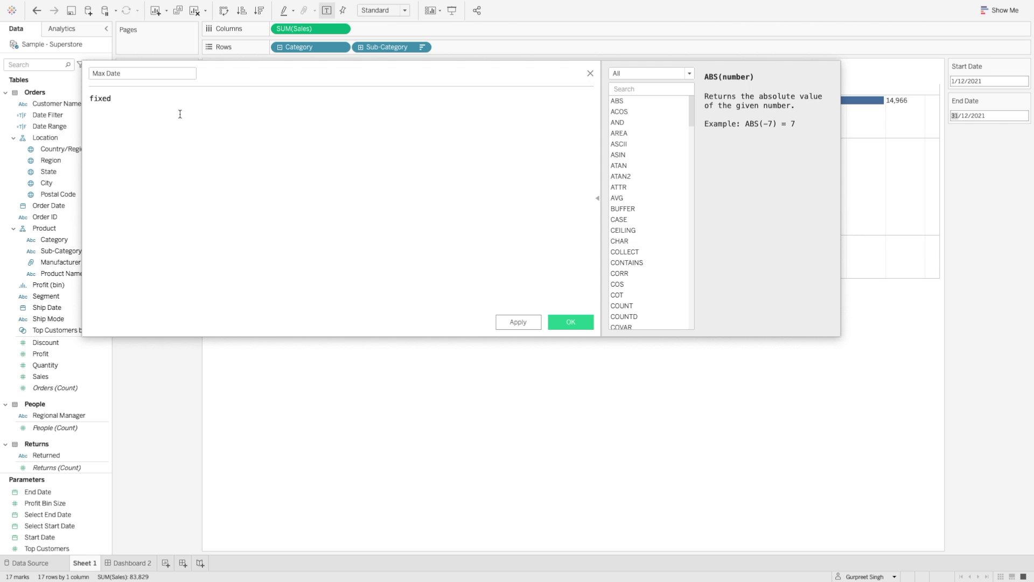
{"action": "key", "text": "Return"}
{"action": "type", "text": ":"}
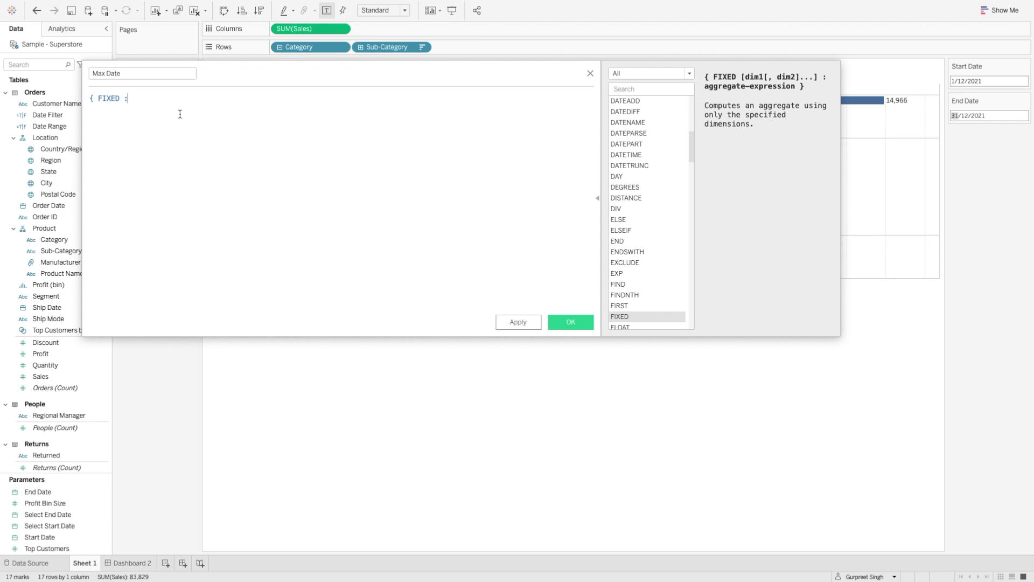
{"action": "type", "text": "max"}
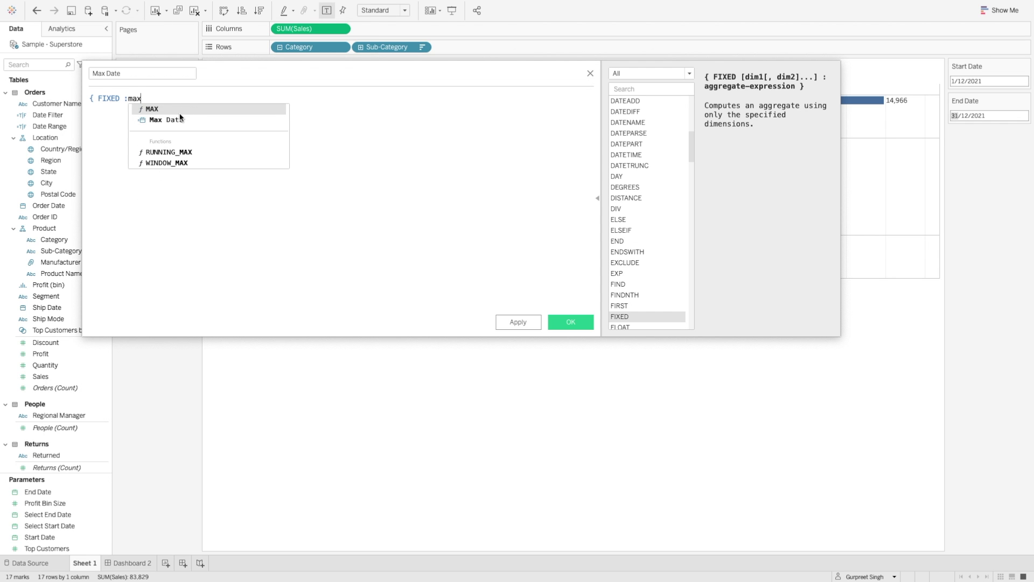
{"action": "key", "text": "Return"}
{"action": "key", "text": "Escape"}
{"action": "type", "text": "[Ord"}
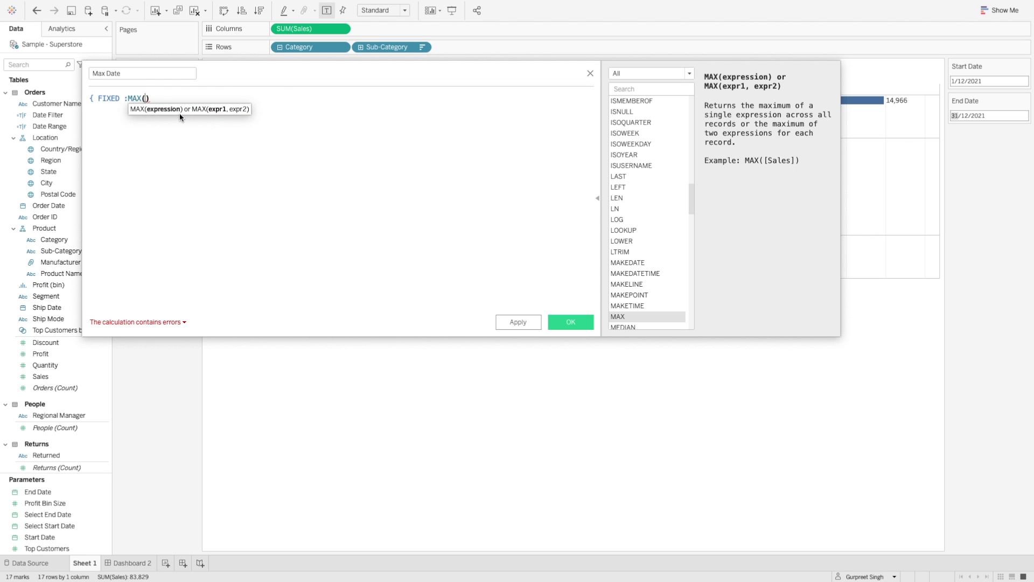
{"action": "key", "text": "Return"}
{"action": "key", "text": "Right"}
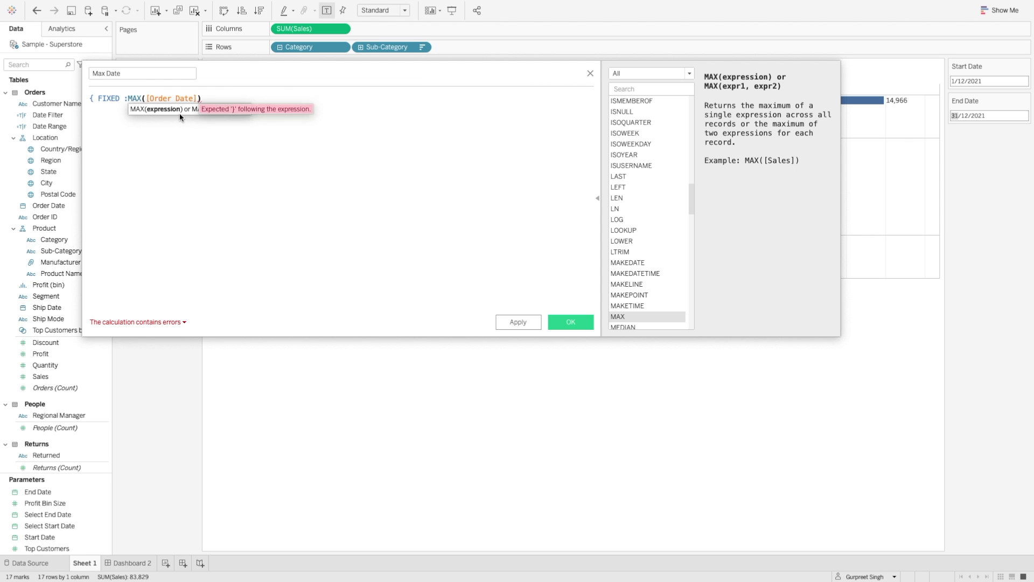
{"action": "type", "text": "}"}
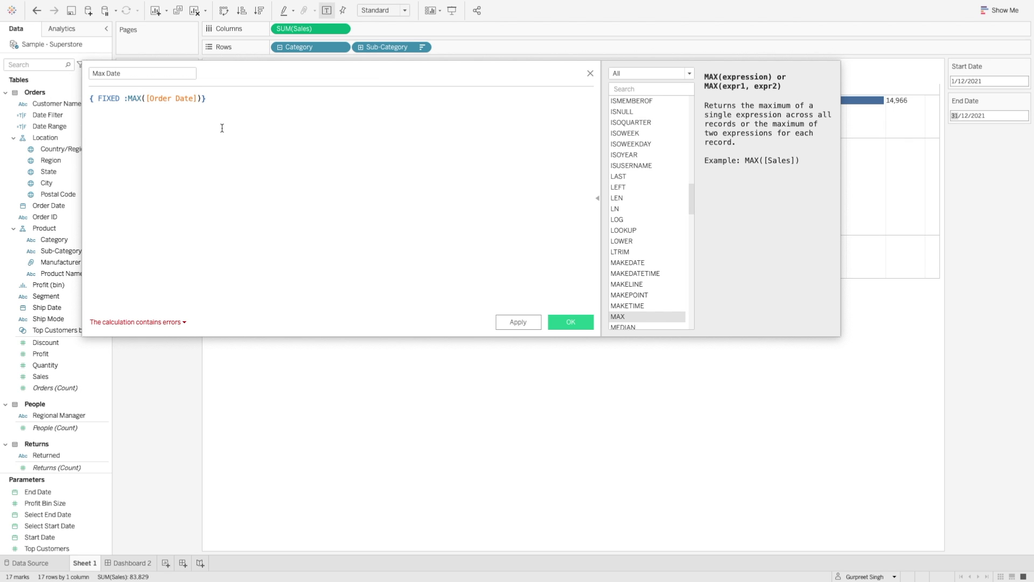
{"action": "left_click", "coordinate": [168, 322]}
{"action": "left_click", "coordinate": [171, 206]}
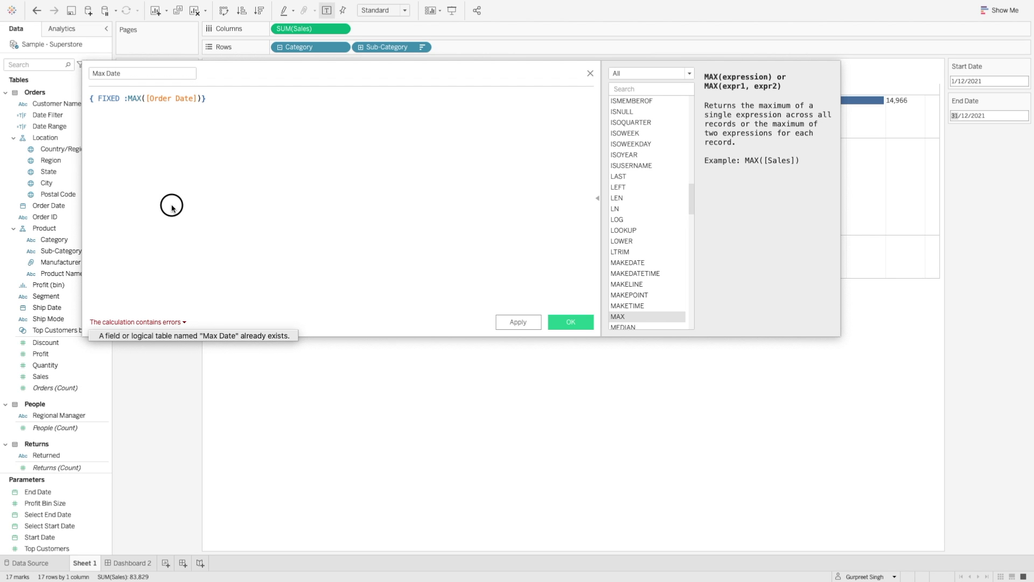
{"action": "type", "text": "@"}
{"action": "left_click", "coordinate": [187, 147]}
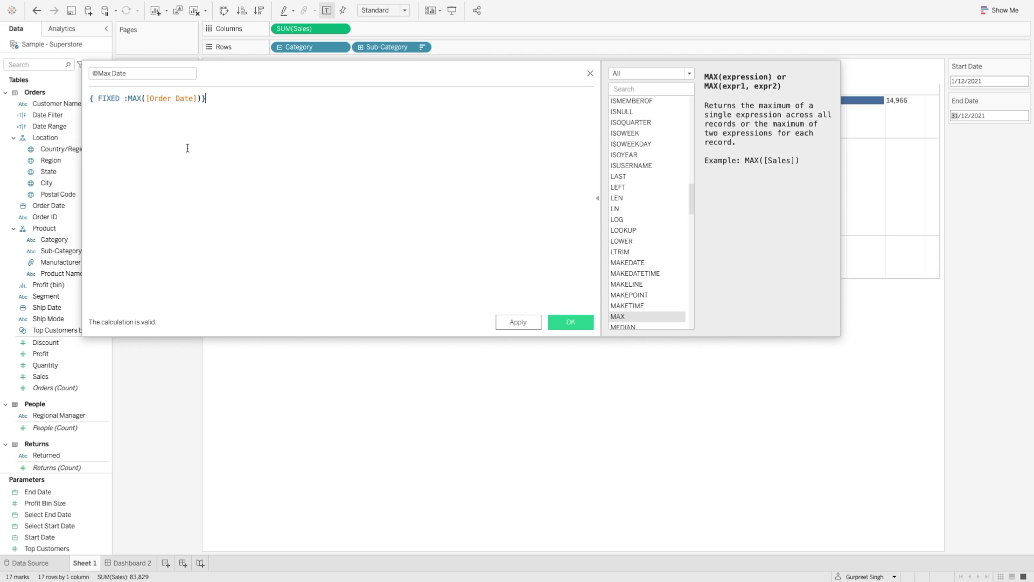
{"action": "left_click", "coordinate": [98, 76]}
{"action": "left_click", "coordinate": [145, 126]}
{"action": "left_click", "coordinate": [566, 322]}
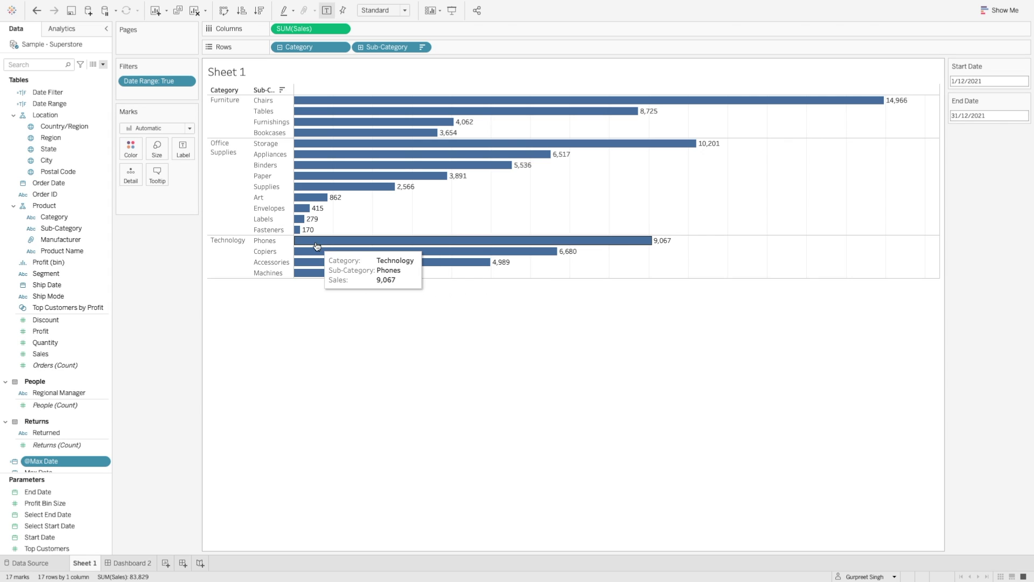
{"action": "left_click", "coordinate": [54, 462]}
{"action": "left_click_drag", "start_coordinate": [54, 462], "coordinate": [476, 51]}
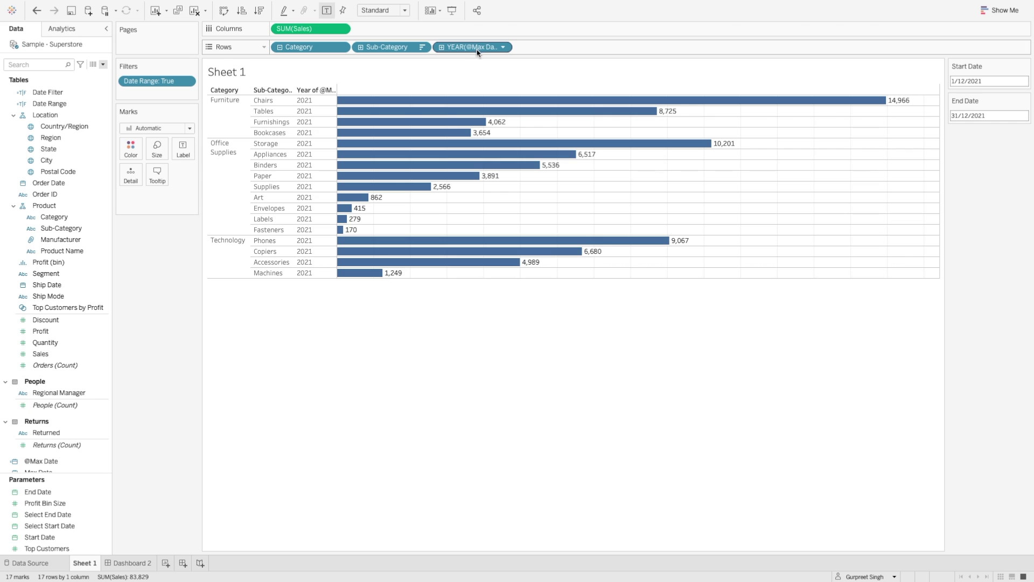
{"action": "left_click", "coordinate": [503, 47]}
{"action": "mouse_move", "coordinate": [490, 346]}
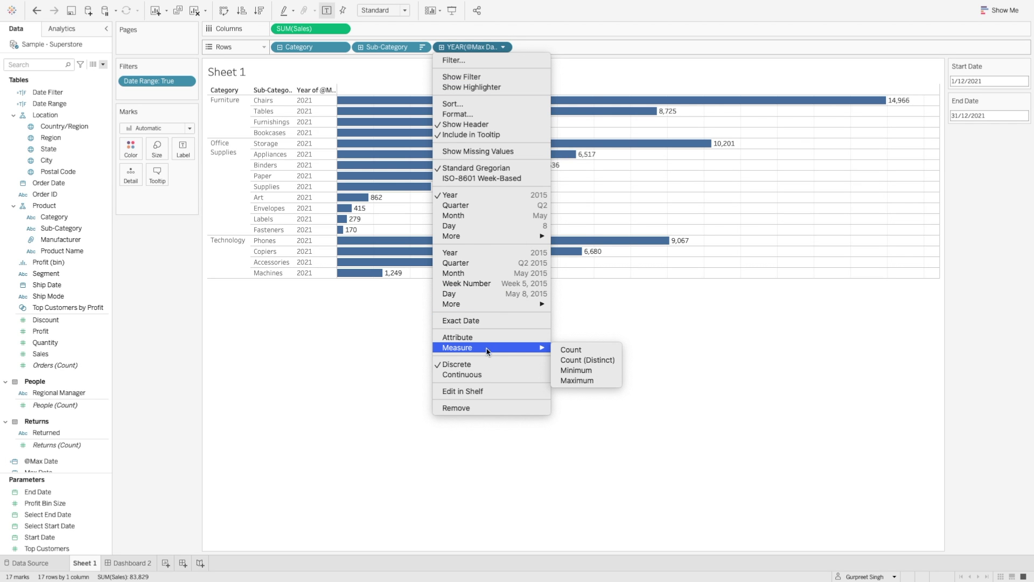
{"action": "left_click", "coordinate": [469, 321]}
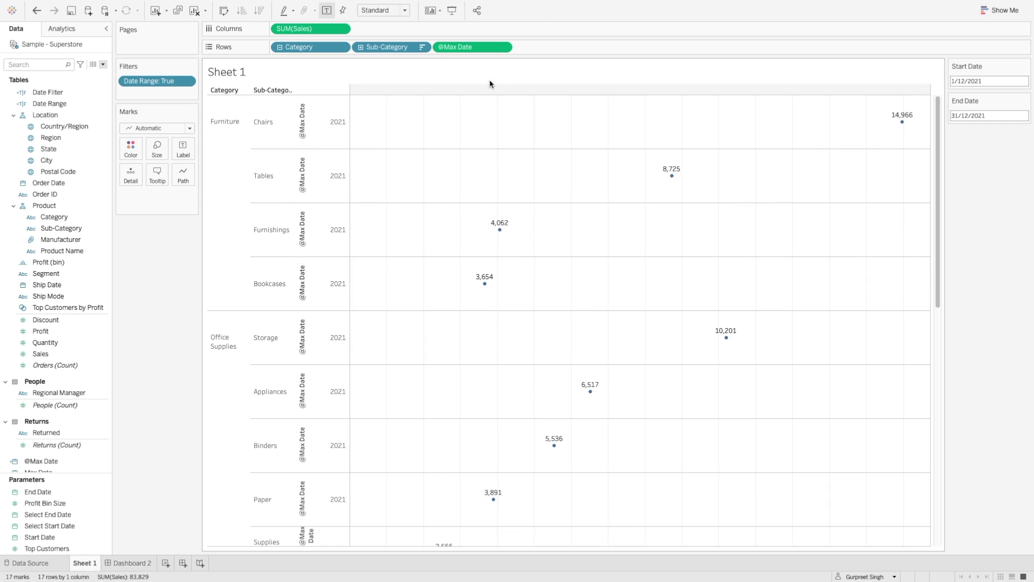
{"action": "left_click", "coordinate": [503, 47]}
{"action": "left_click", "coordinate": [488, 354]}
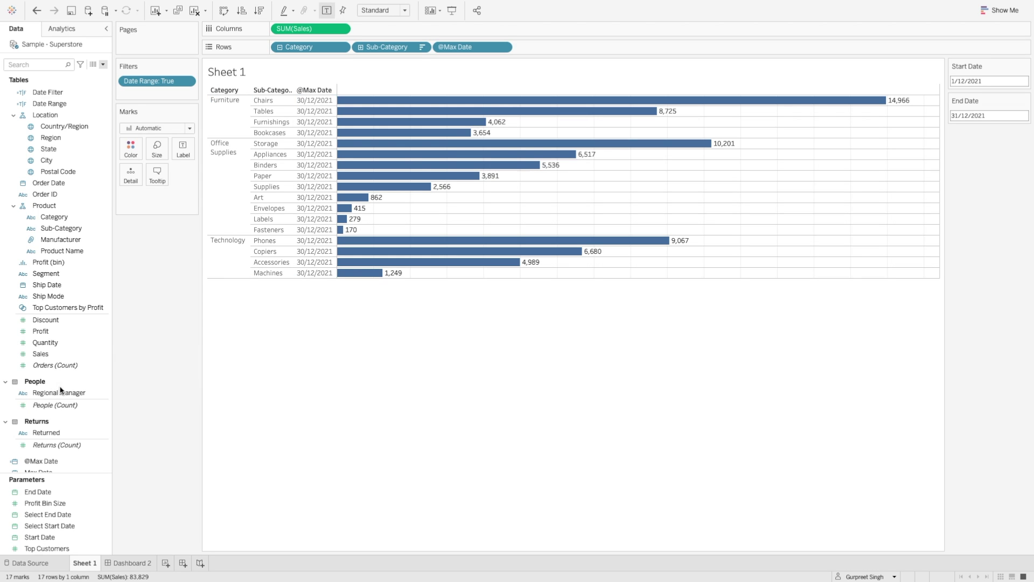
{"action": "left_click", "coordinate": [103, 64]}
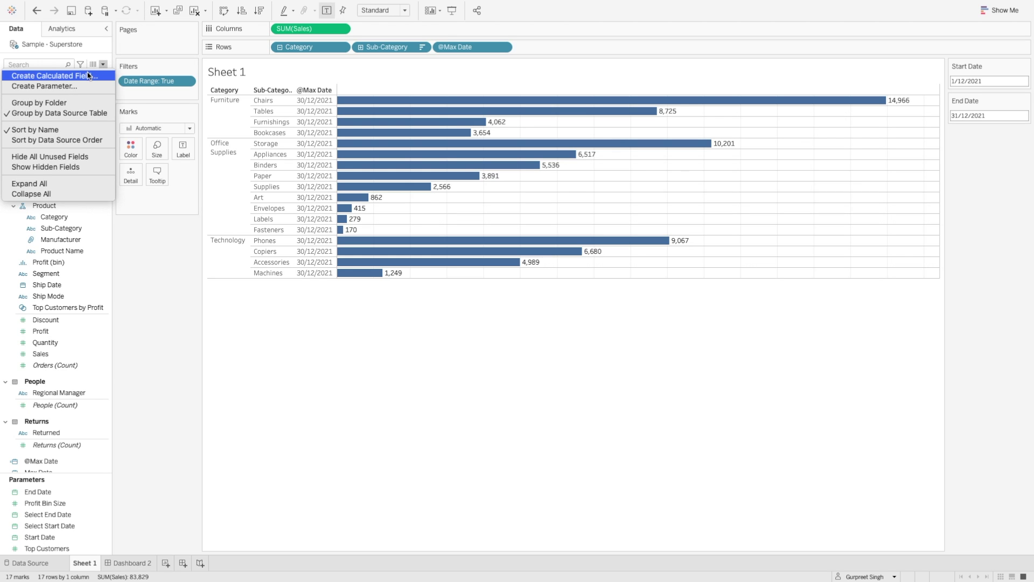
{"action": "left_click", "coordinate": [87, 72]}
{"action": "type", "text": "@Min date"}
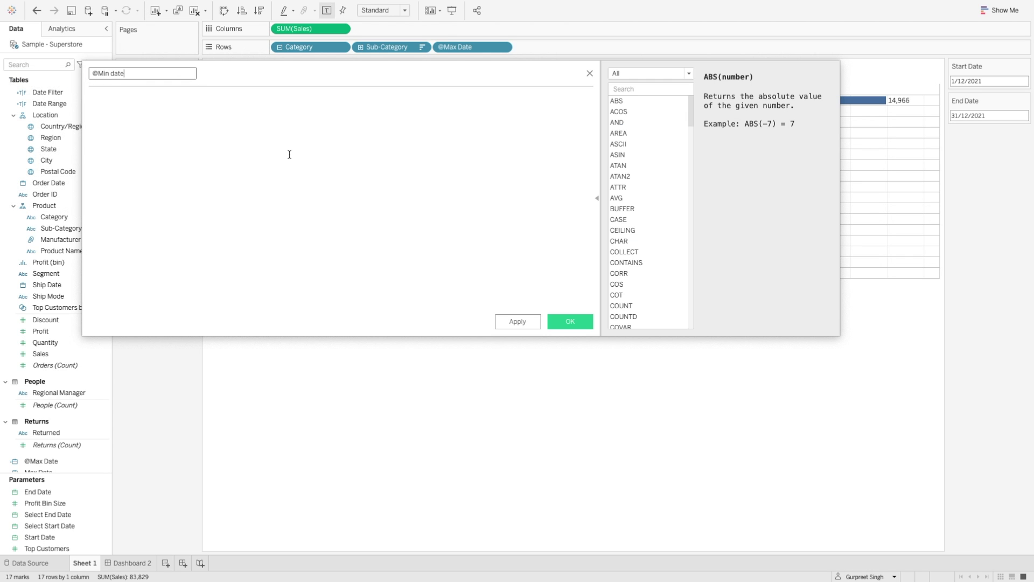
{"action": "left_click", "coordinate": [289, 155]}
{"action": "type", "text": "{ FIXED "}
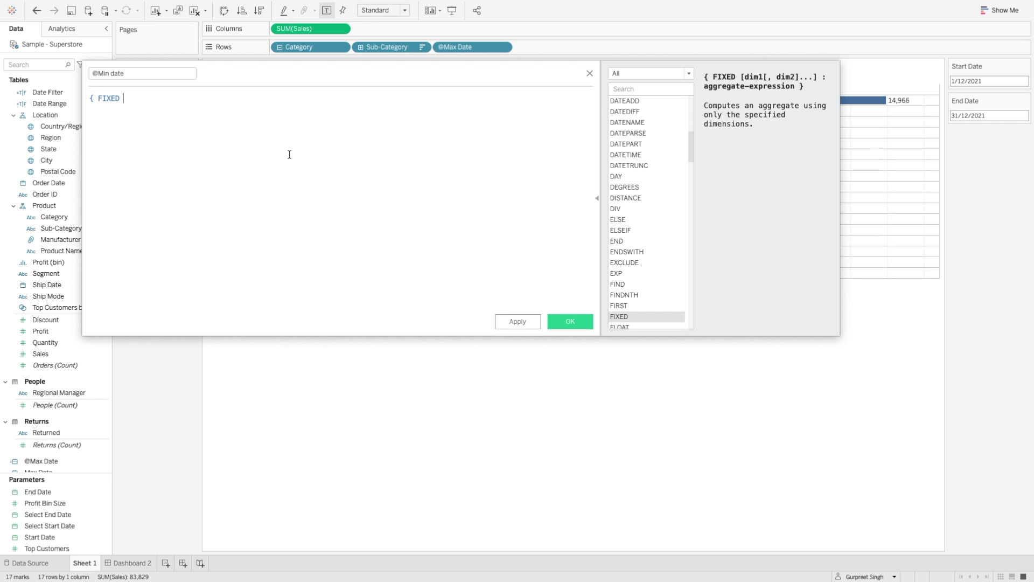
{"action": "type", "text": ":min"}
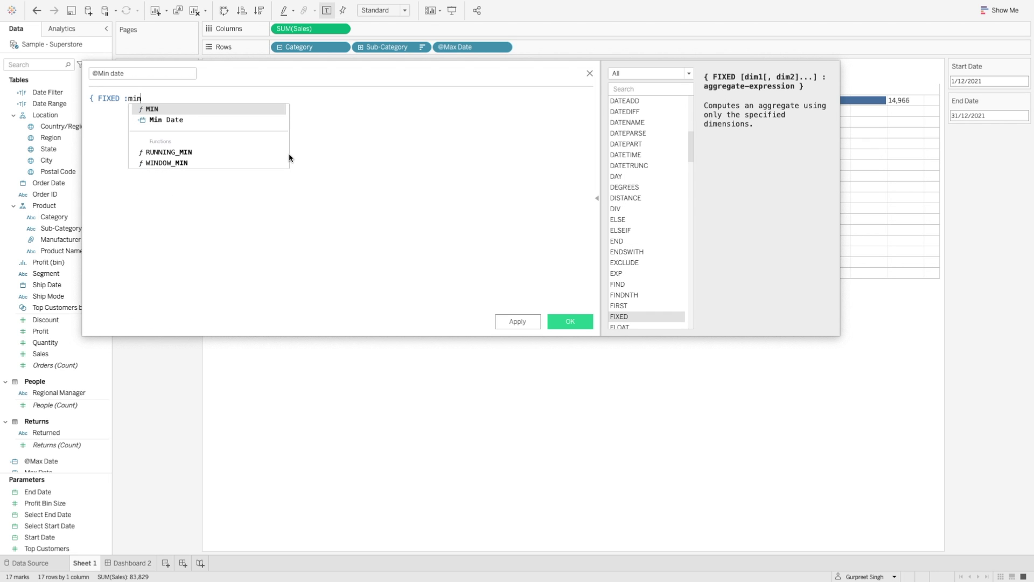
{"action": "key", "text": "Return"}
{"action": "type", "text": "[ord"}
{"action": "key", "text": "Return"}
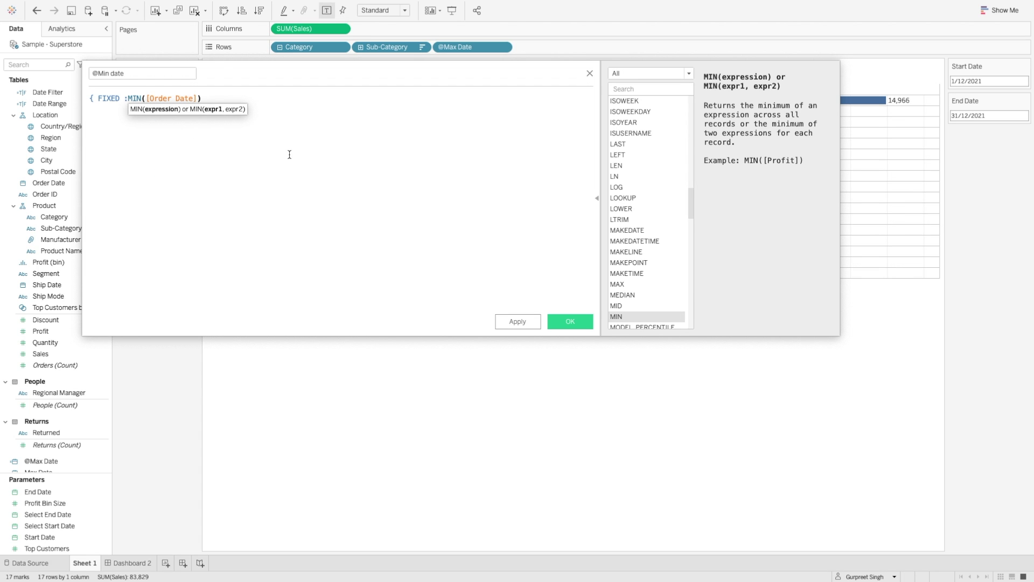
{"action": "key", "text": "Right"}
{"action": "type", "text": "}"}
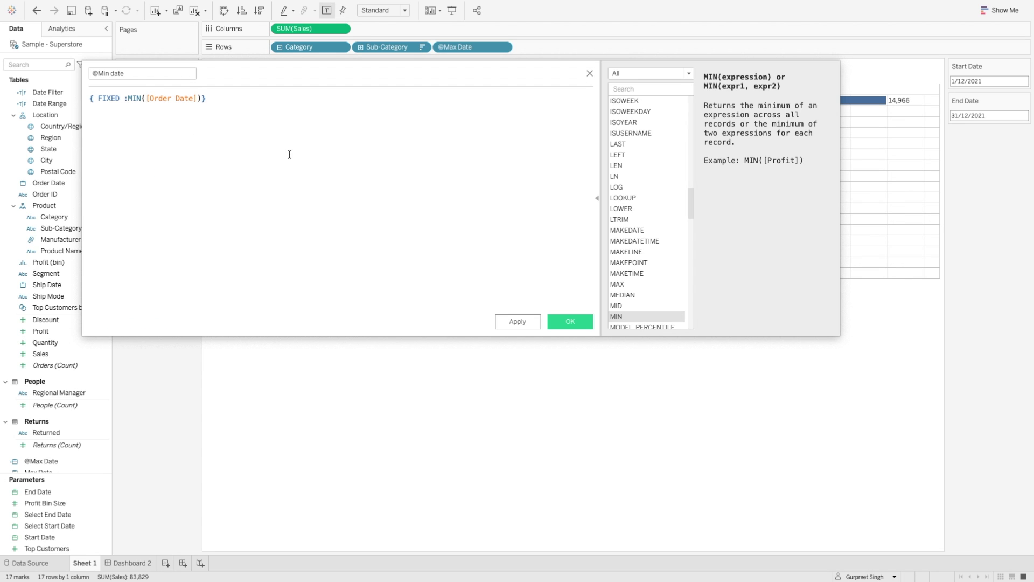
{"action": "left_click", "coordinate": [568, 321]}
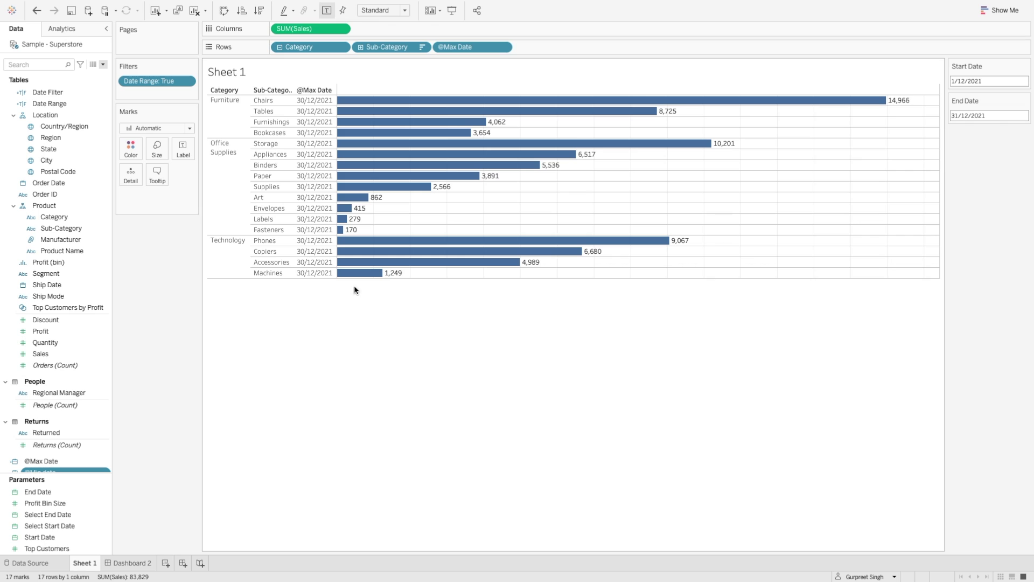
{"action": "scroll", "coordinate": [59, 366], "scroll_direction": "down", "scroll_amount": 3}
{"action": "left_click_drag", "start_coordinate": [43, 382], "coordinate": [544, 50]}
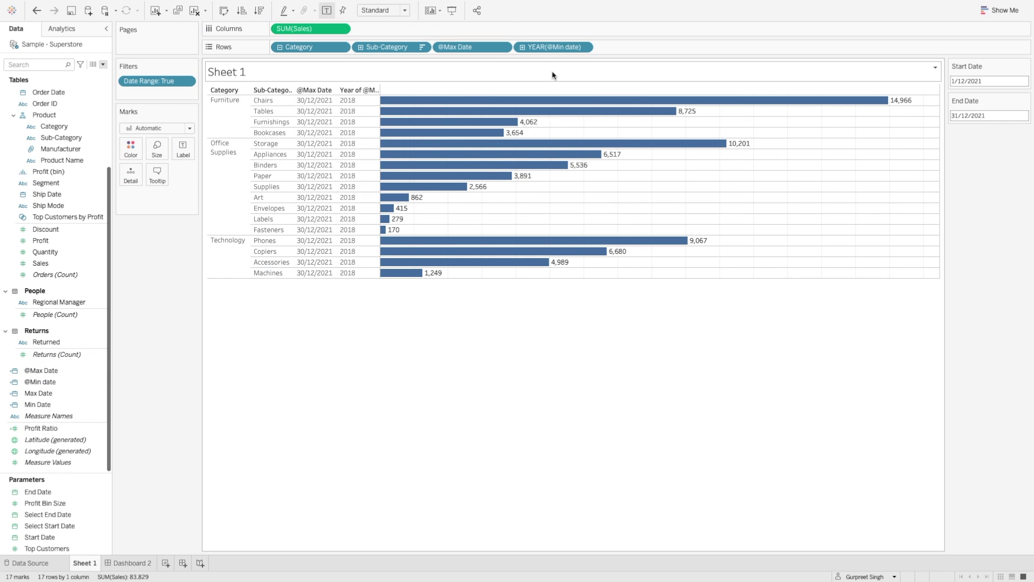
{"action": "left_click", "coordinate": [584, 48]}
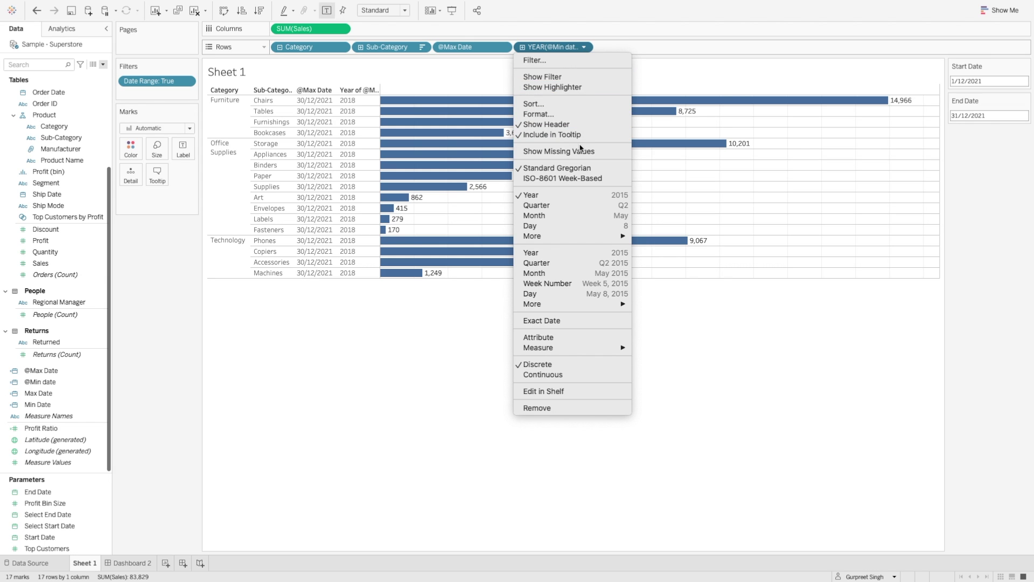
{"action": "left_click", "coordinate": [556, 322]}
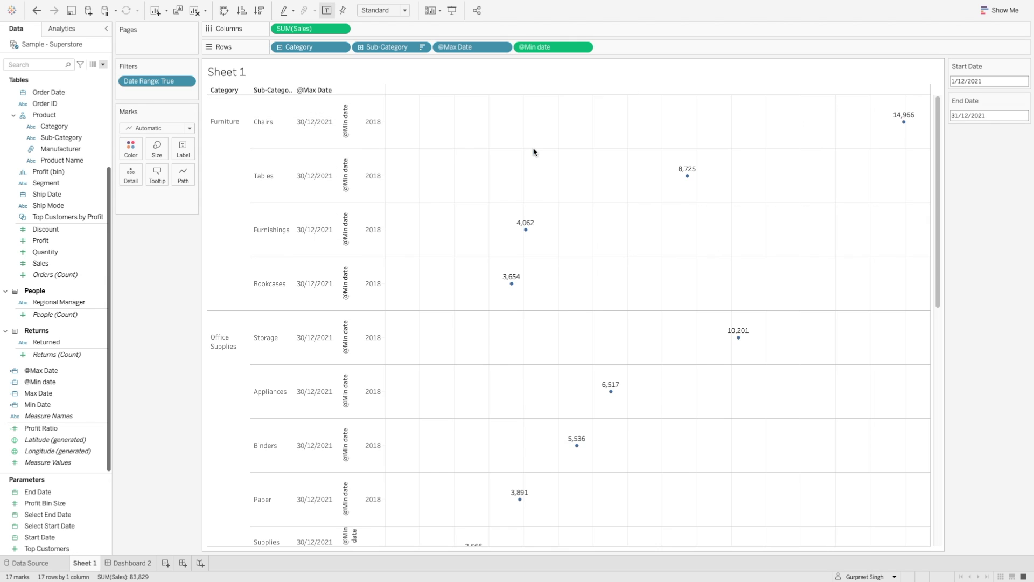
{"action": "left_click", "coordinate": [583, 47]}
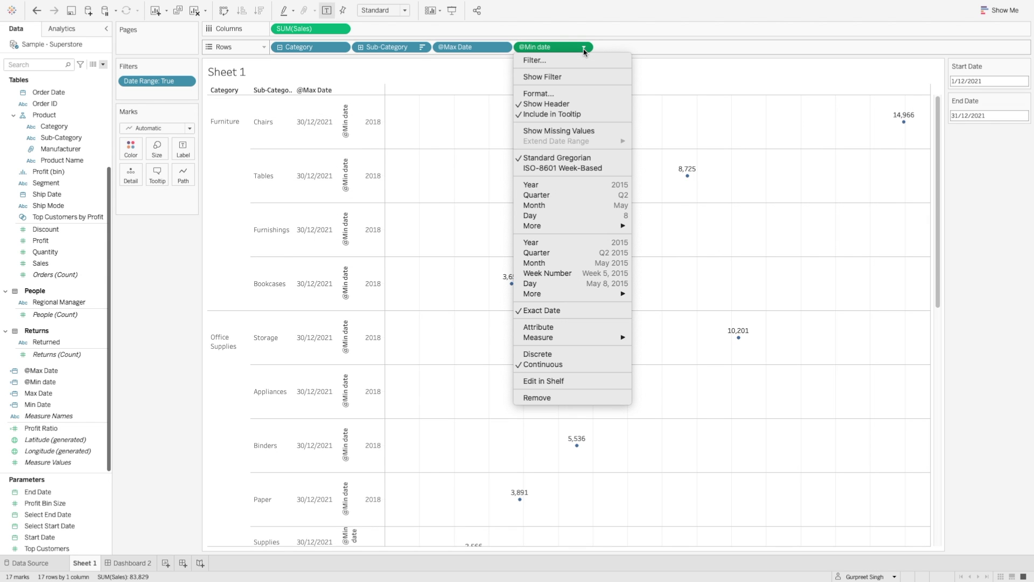
{"action": "left_click", "coordinate": [559, 356]}
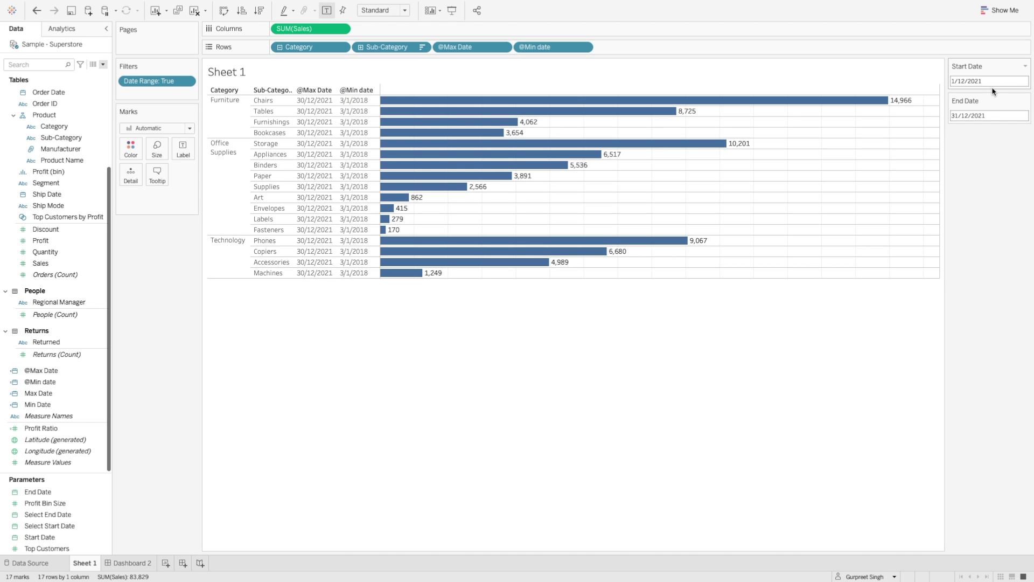
{"action": "left_click", "coordinate": [1025, 65]}
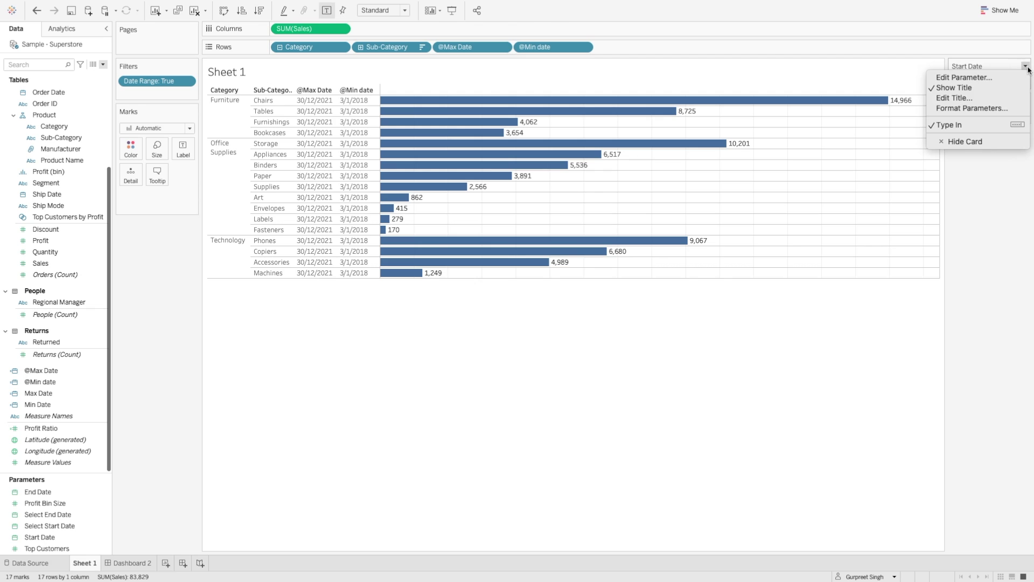
{"action": "left_click", "coordinate": [992, 77]}
{"action": "left_click_drag", "start_coordinate": [506, 141], "coordinate": [340, 159]}
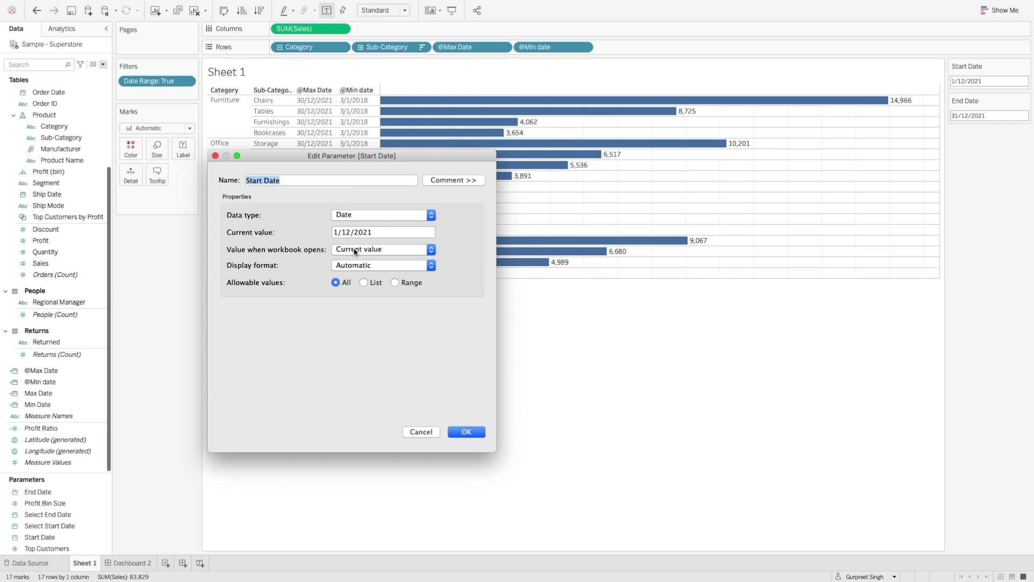
{"action": "left_click", "coordinate": [431, 250]}
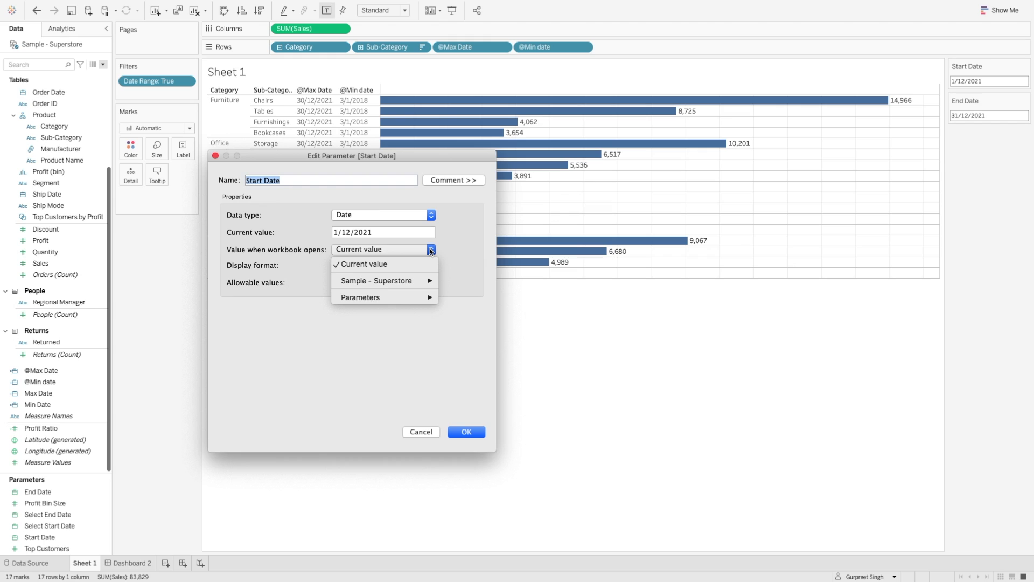
{"action": "mouse_move", "coordinate": [408, 283]}
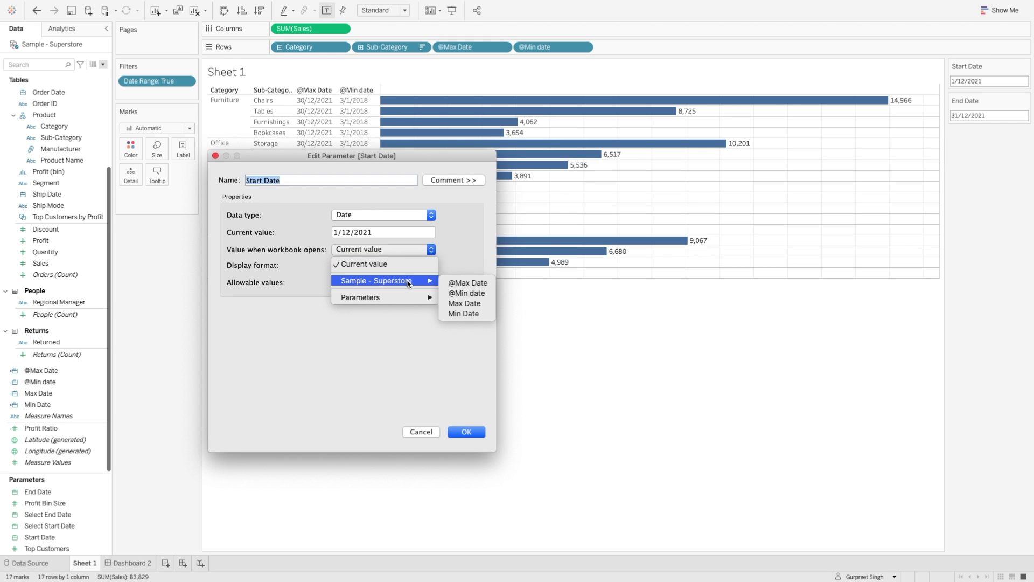
{"action": "left_click", "coordinate": [466, 293]}
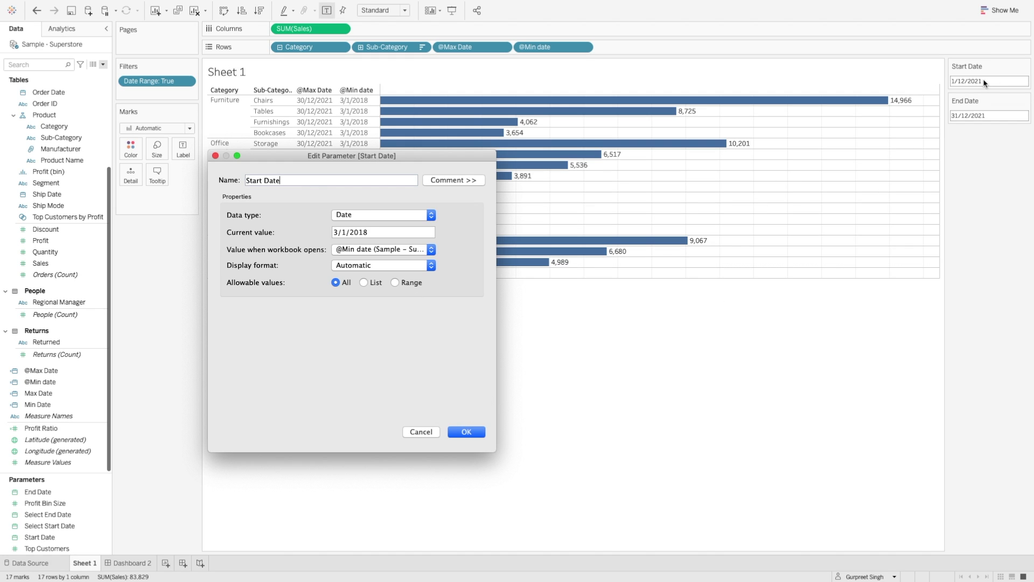
{"action": "left_click", "coordinate": [466, 432]}
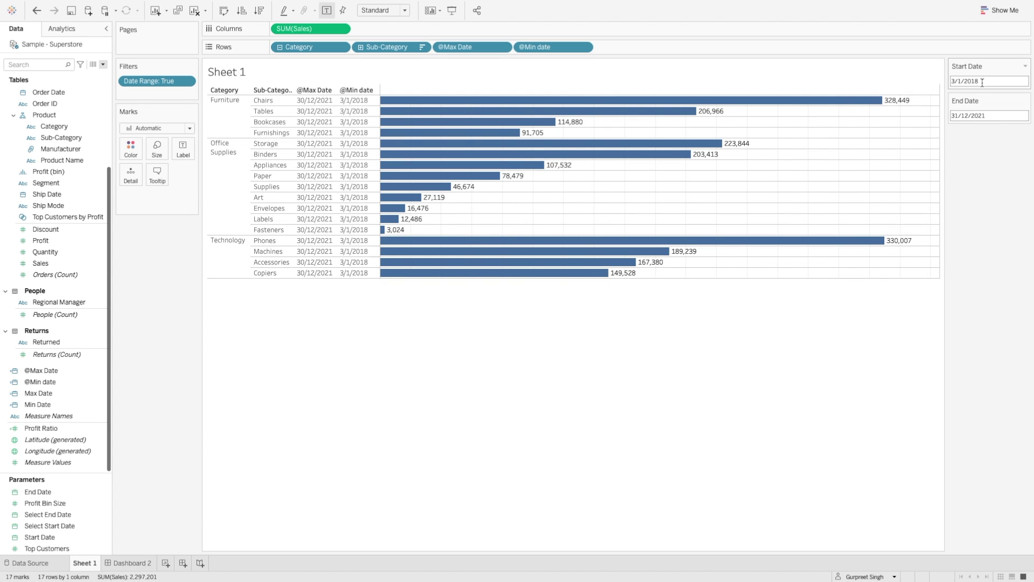
{"action": "left_click", "coordinate": [1025, 101]}
{"action": "left_click", "coordinate": [997, 112]}
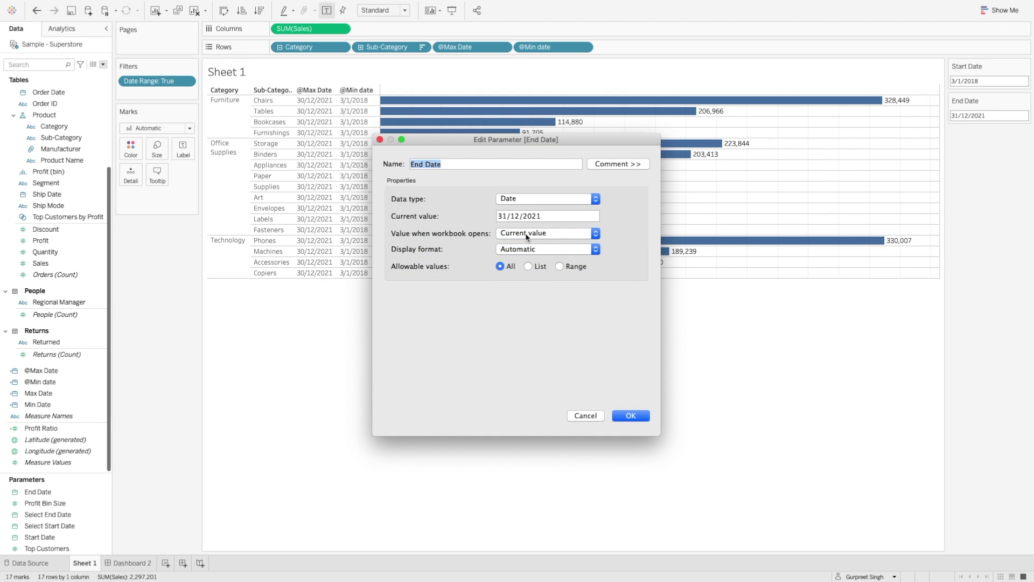
{"action": "left_click", "coordinate": [527, 235]}
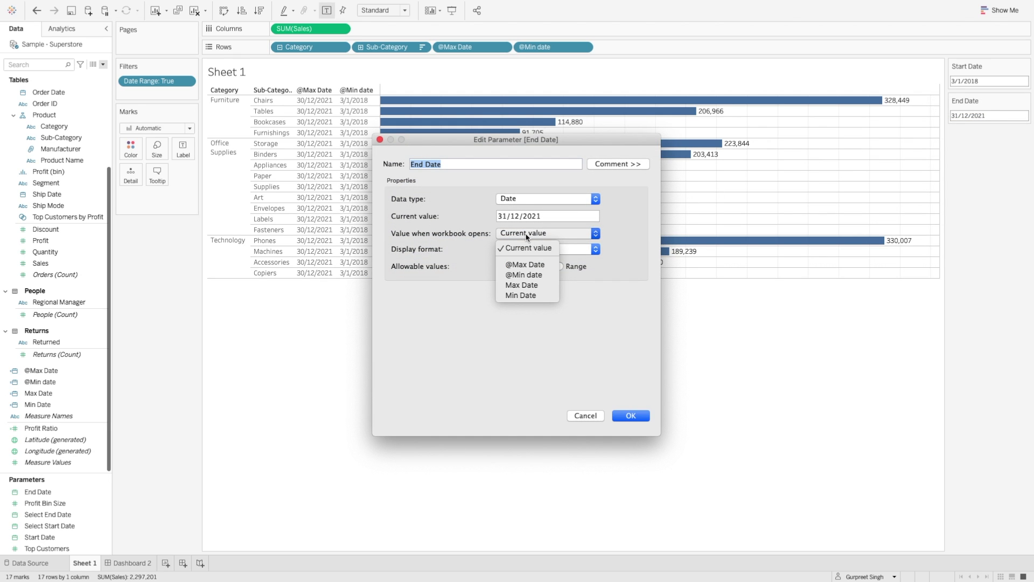
{"action": "left_click", "coordinate": [531, 265]}
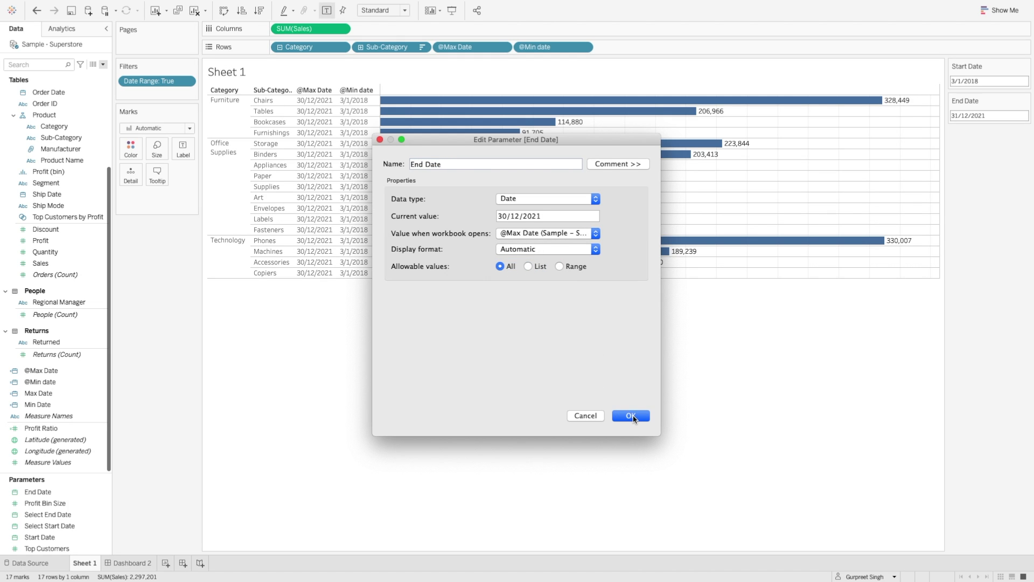
{"action": "left_click", "coordinate": [631, 415]}
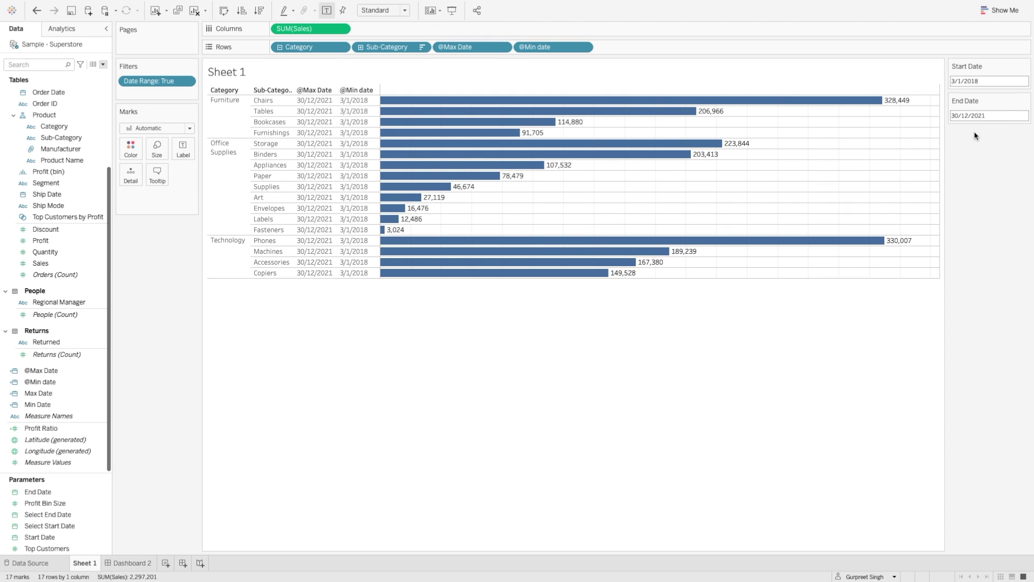
- Preview the Standard Short Date and Custom display formats for the End Date parameter, then restore Automatic
{"action": "left_click", "coordinate": [1025, 100]}
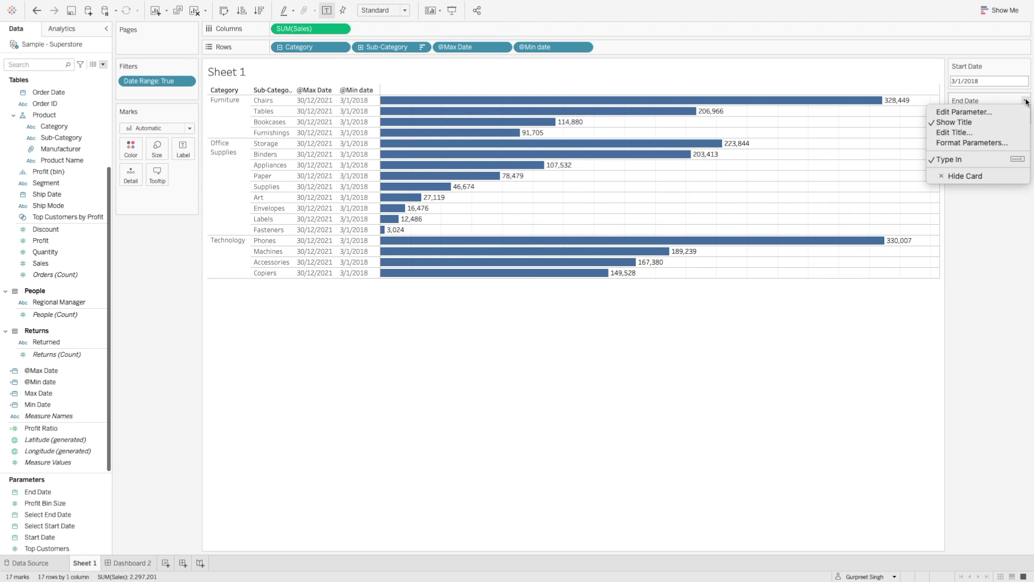
{"action": "left_click", "coordinate": [998, 112]}
{"action": "left_click", "coordinate": [533, 249]}
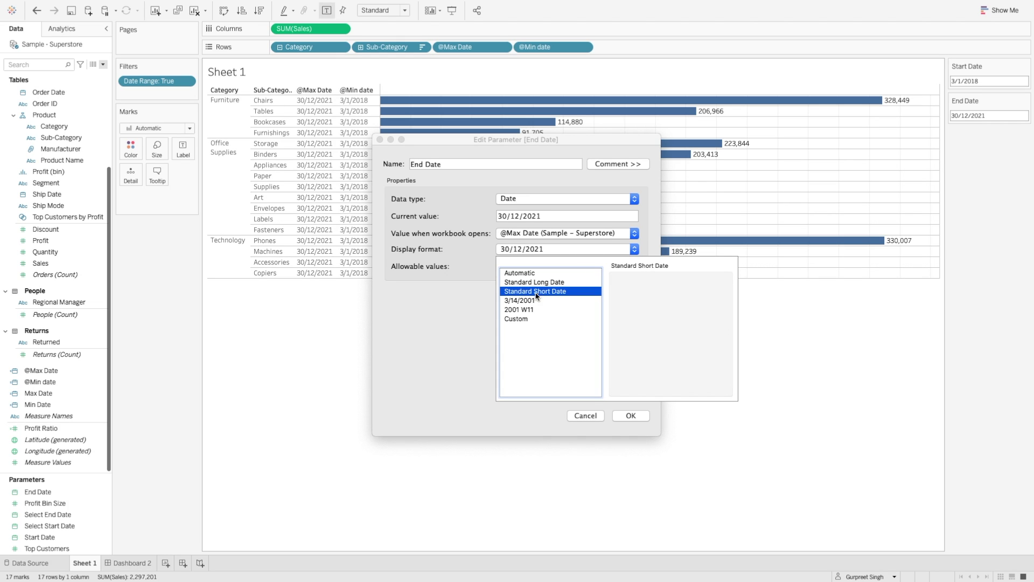
{"action": "left_click", "coordinate": [525, 320]}
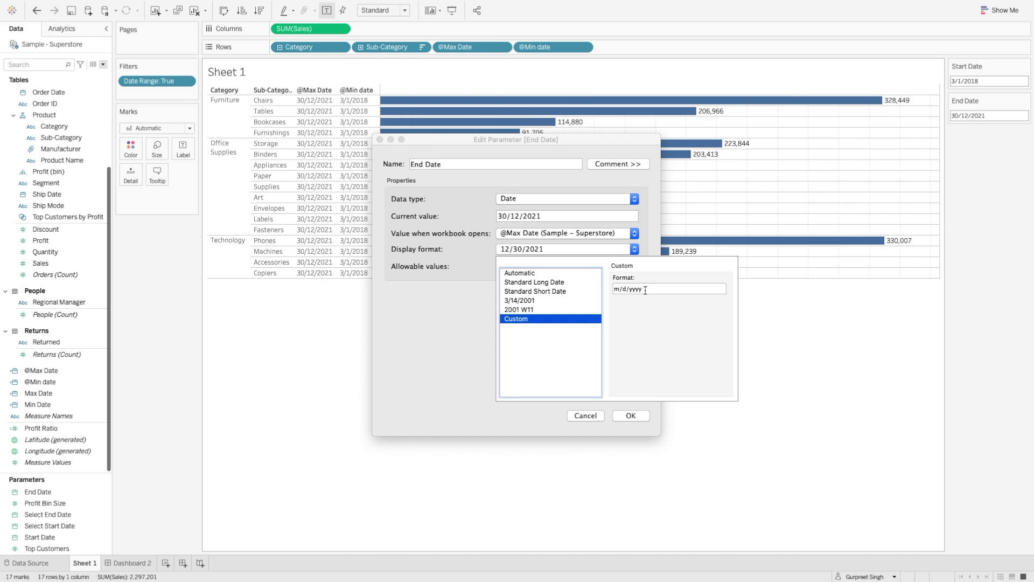
{"action": "left_click", "coordinate": [533, 274]}
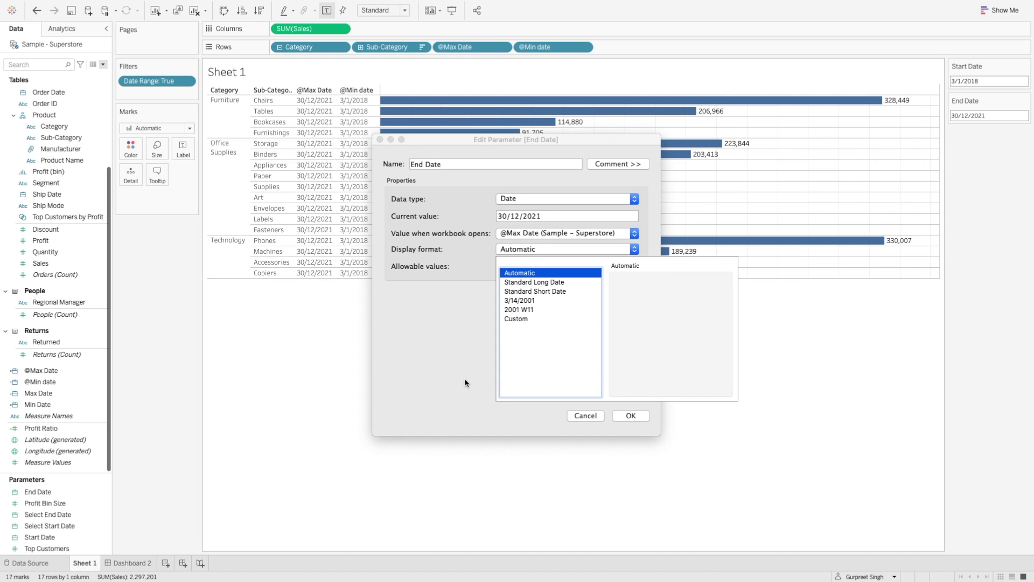
{"action": "left_click", "coordinate": [630, 415]}
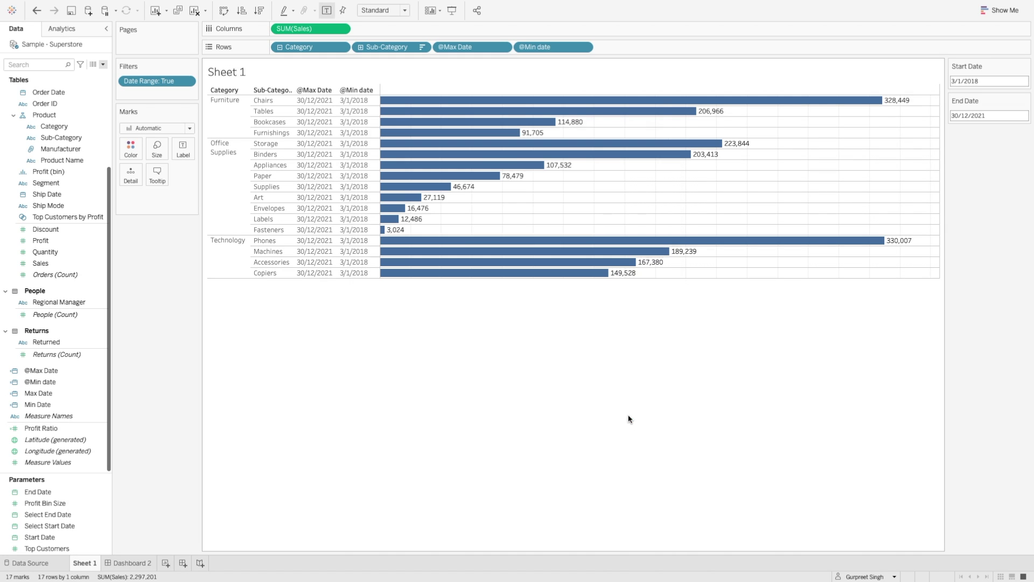
- Set the Start Date parameter to 11/1/2018
{"action": "left_click", "coordinate": [984, 81]}
{"action": "left_click", "coordinate": [982, 140]}
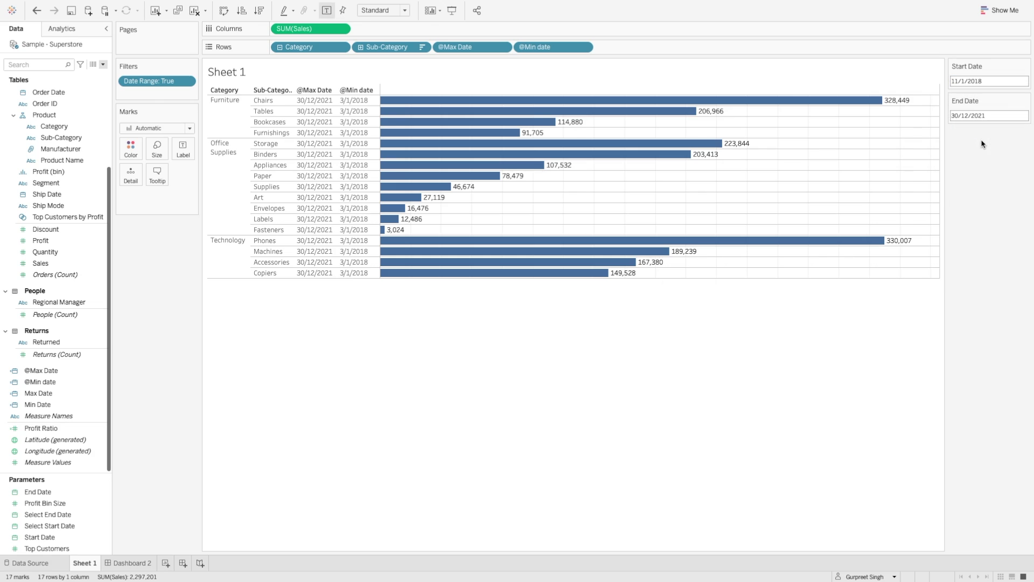